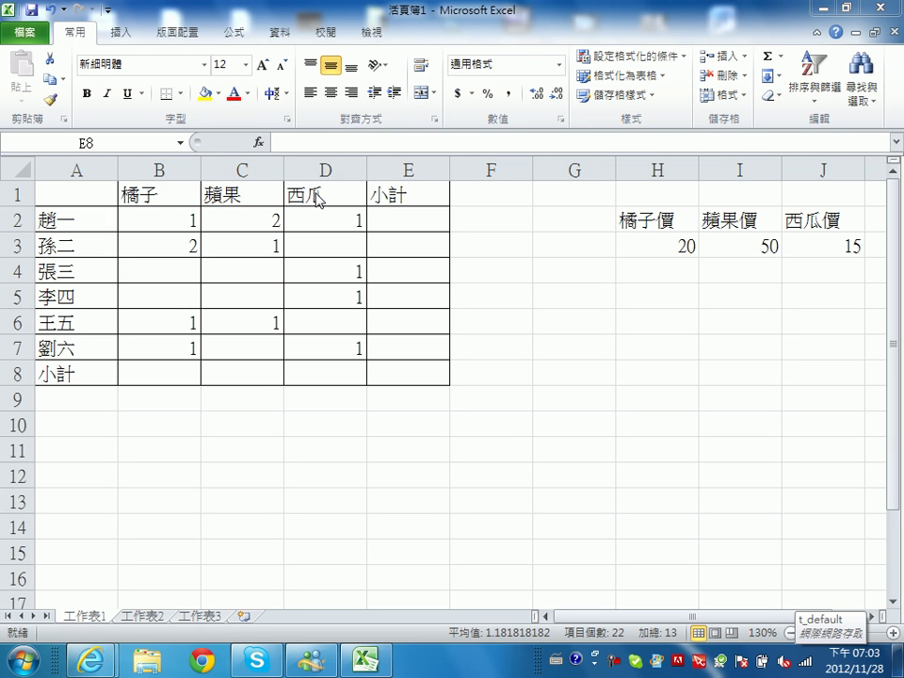
Examine the fruit quantities in row 2 and the unit price table in H2:J3.
{"action": "left_click", "coordinate": [169, 221]}
{"action": "left_click", "coordinate": [247, 221]}
{"action": "left_click", "coordinate": [300, 220]}
{"action": "left_click", "coordinate": [67, 223]}
{"action": "left_click", "coordinate": [151, 221]}
{"action": "left_click", "coordinate": [238, 219]}
{"action": "left_click", "coordinate": [303, 218]}
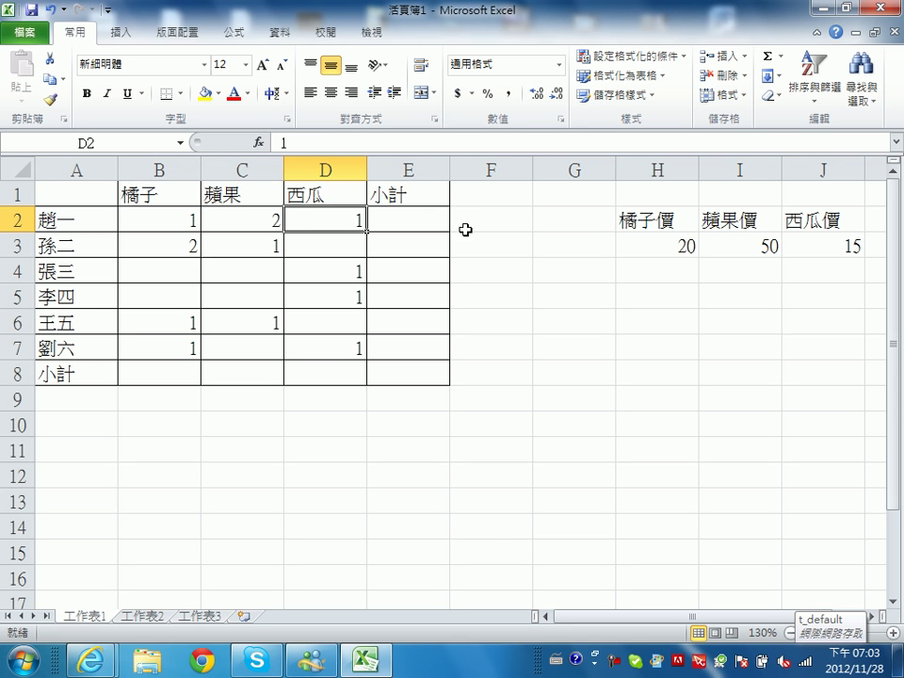
{"action": "left_click", "coordinate": [623, 226]}
{"action": "left_click_drag", "start_coordinate": [623, 226], "coordinate": [815, 238]}
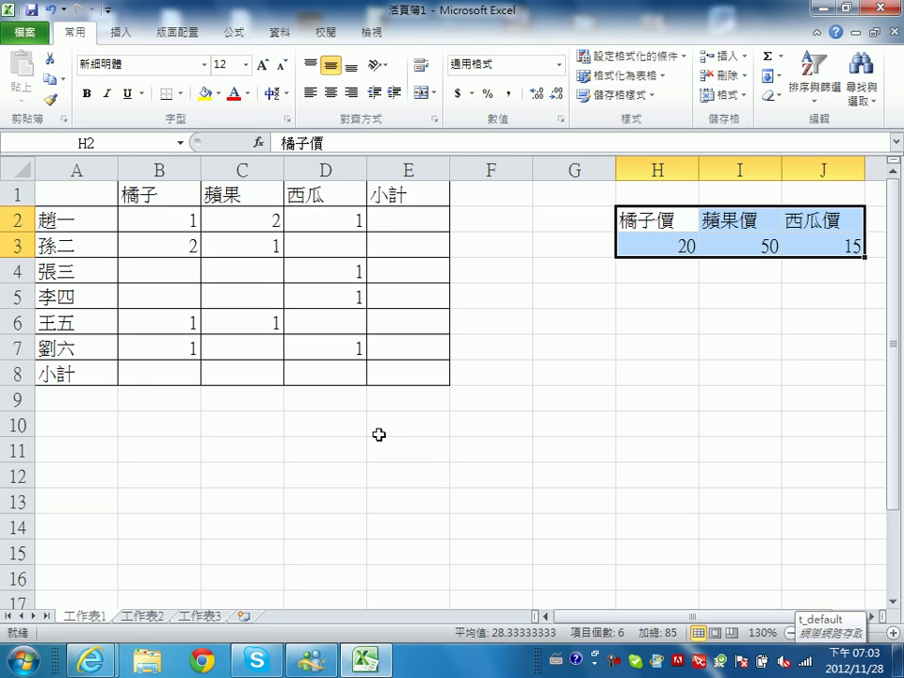
Enter the formula =B2*H3+C2*I3+D2*J3 in E2 to total each fruit quantity times its price.
{"action": "left_click", "coordinate": [397, 219]}
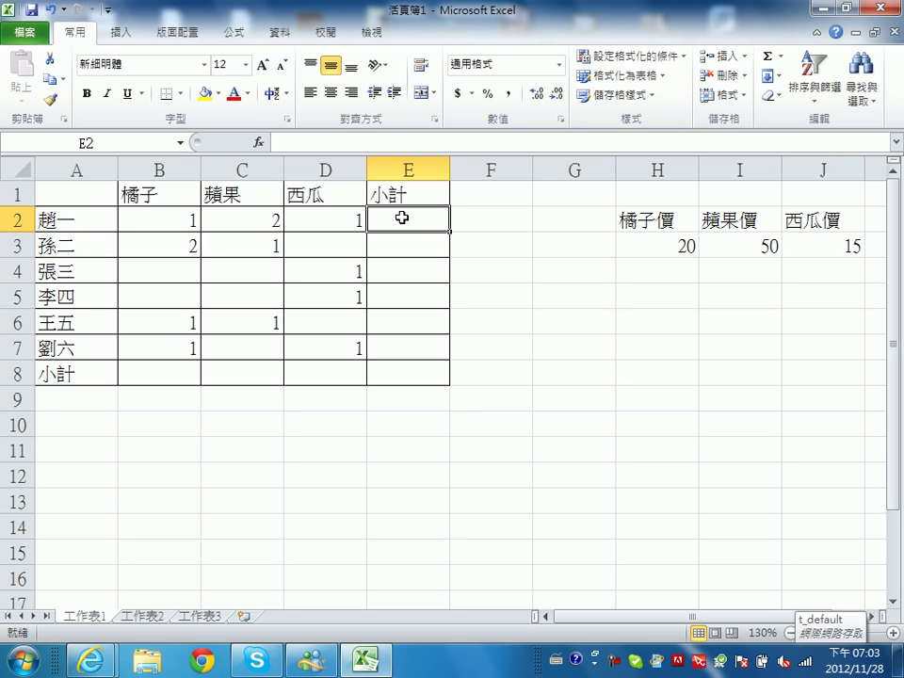
{"action": "type", "text": "="}
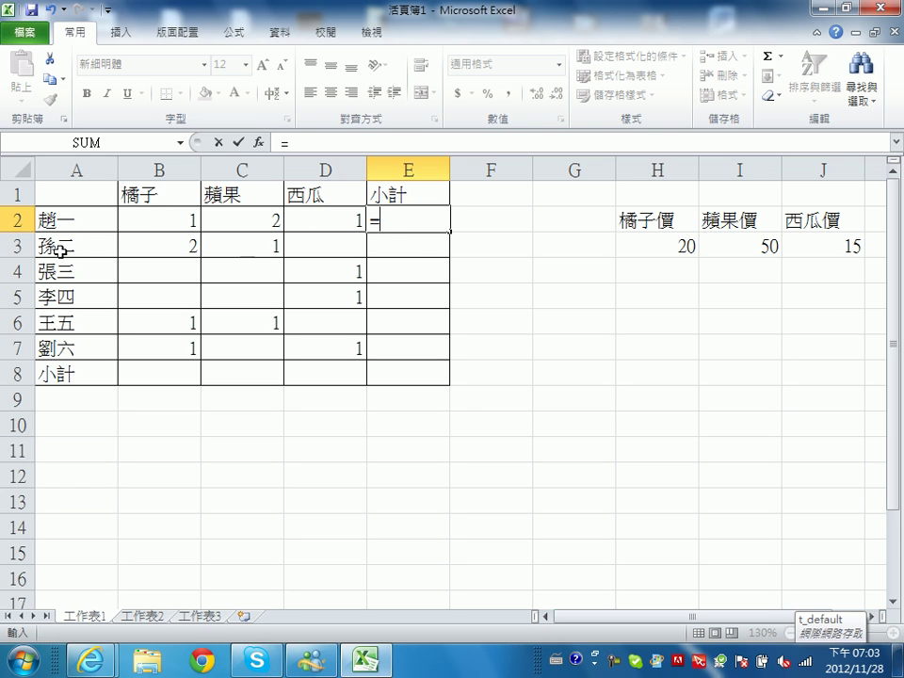
{"action": "left_click", "coordinate": [153, 218]}
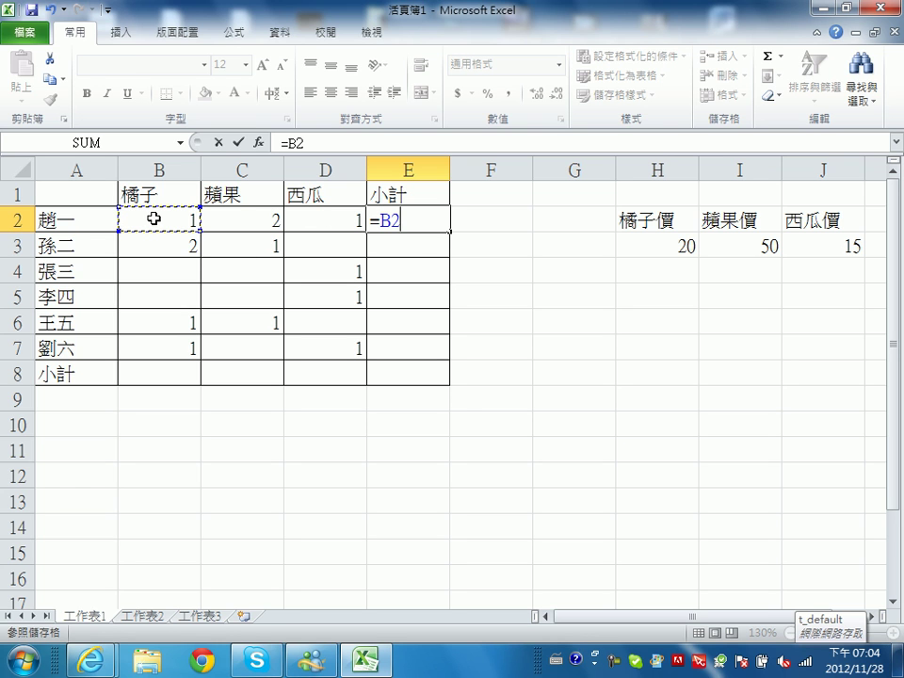
{"action": "type", "text": "*"}
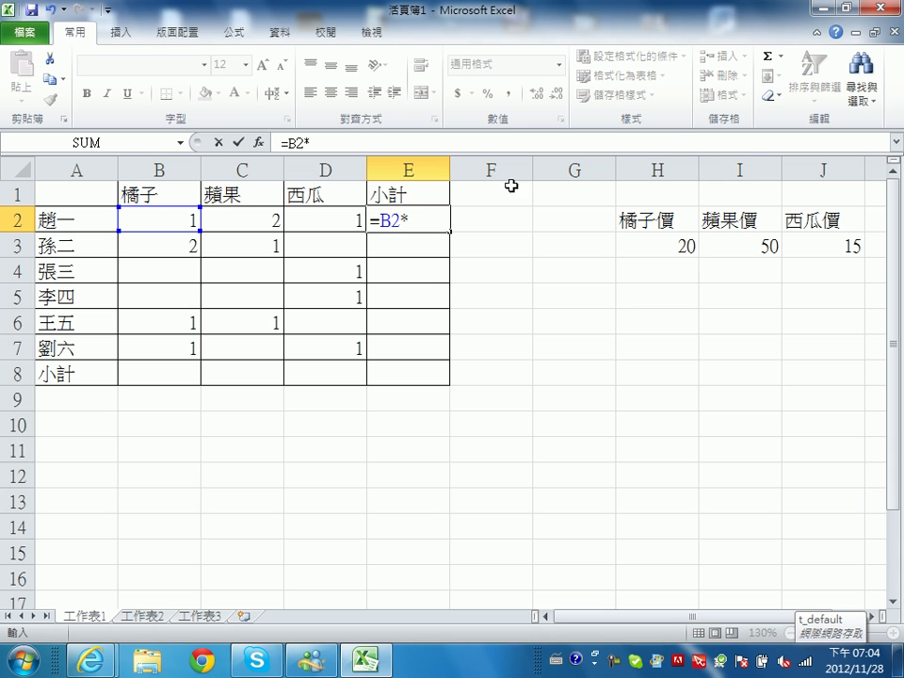
{"action": "left_click", "coordinate": [672, 248]}
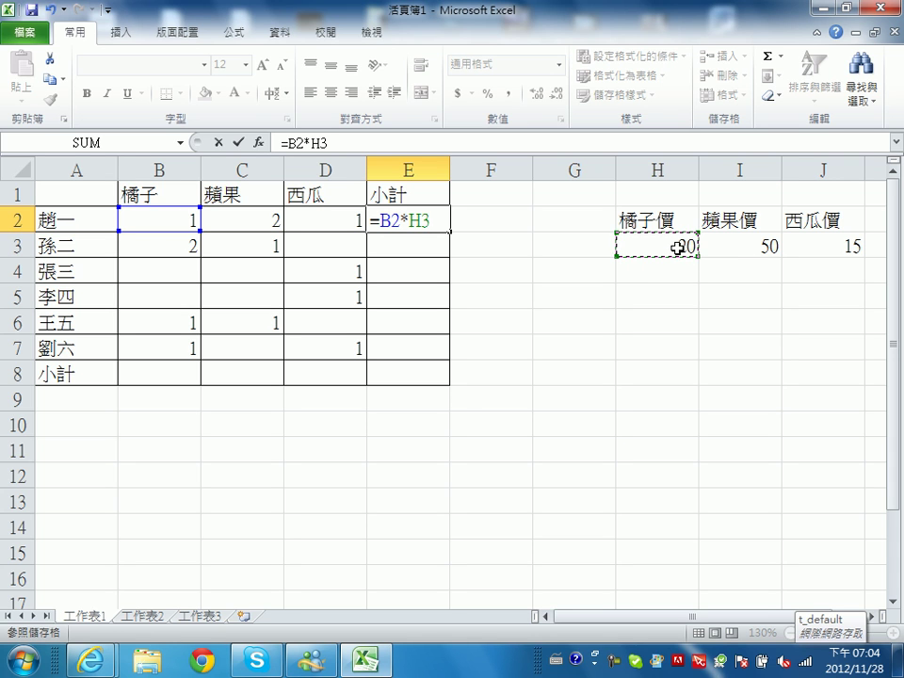
{"action": "type", "text": "+"}
{"action": "left_click", "coordinate": [257, 224]}
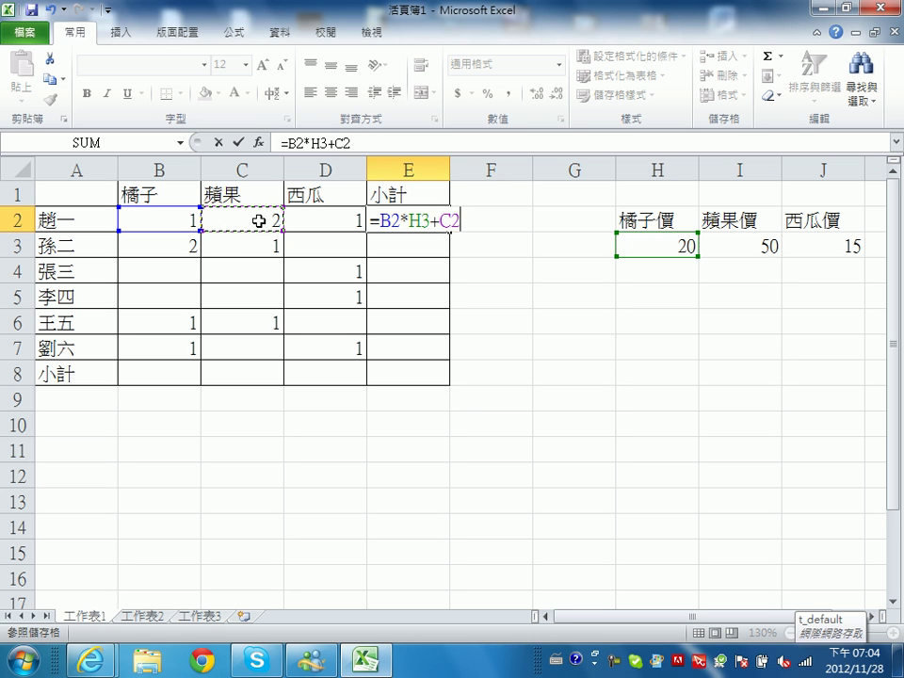
{"action": "type", "text": "*"}
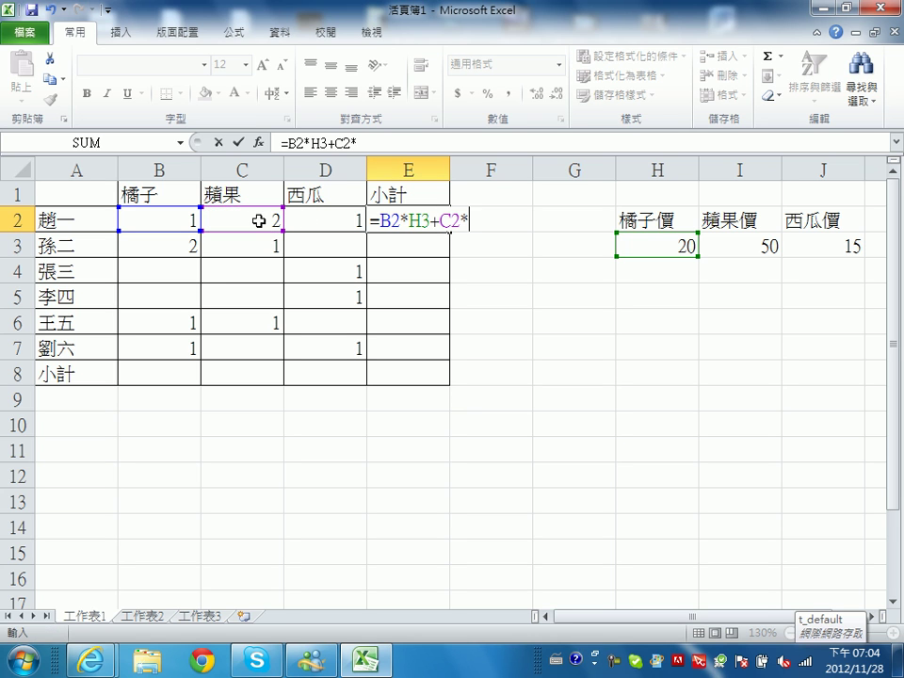
{"action": "left_click", "coordinate": [732, 246]}
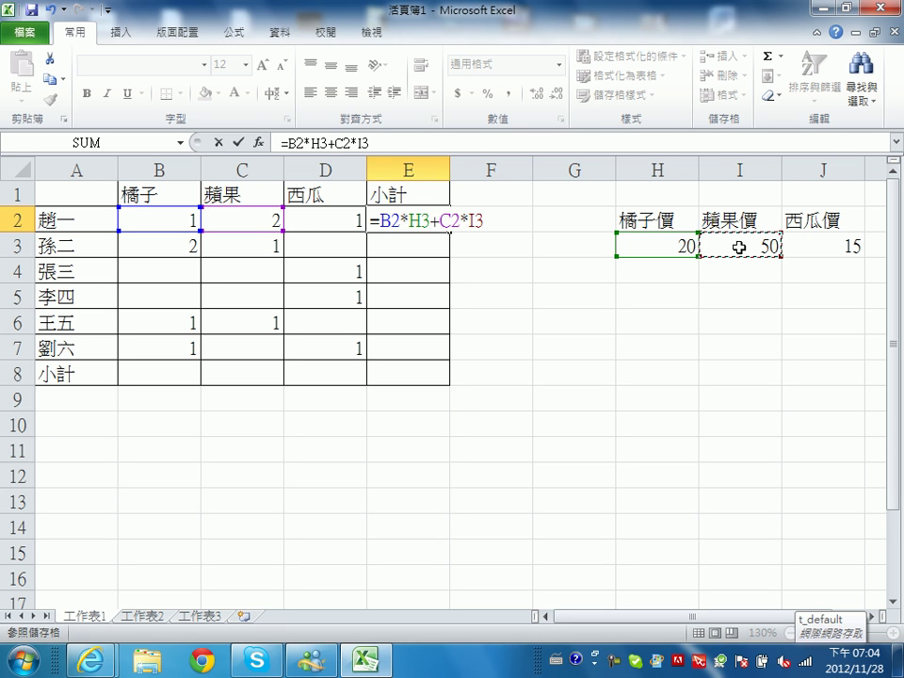
{"action": "type", "text": "+"}
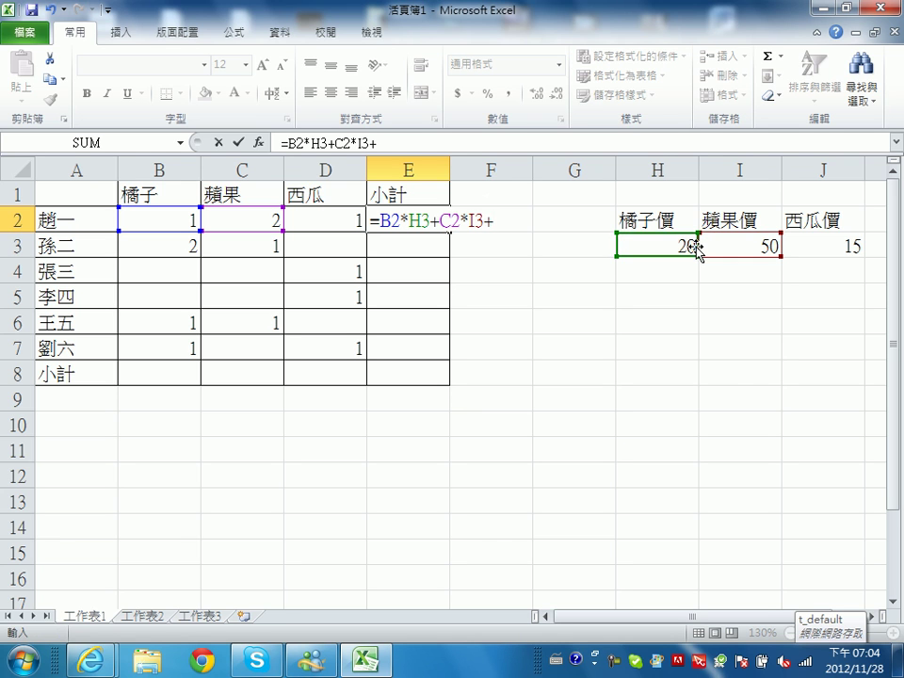
{"action": "left_click", "coordinate": [334, 221]}
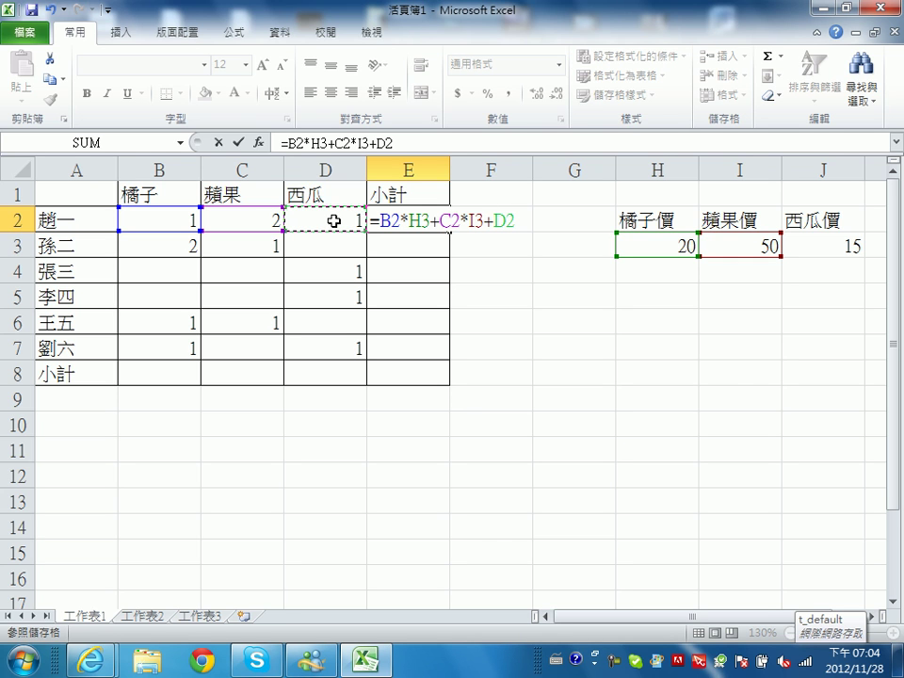
{"action": "type", "text": "*"}
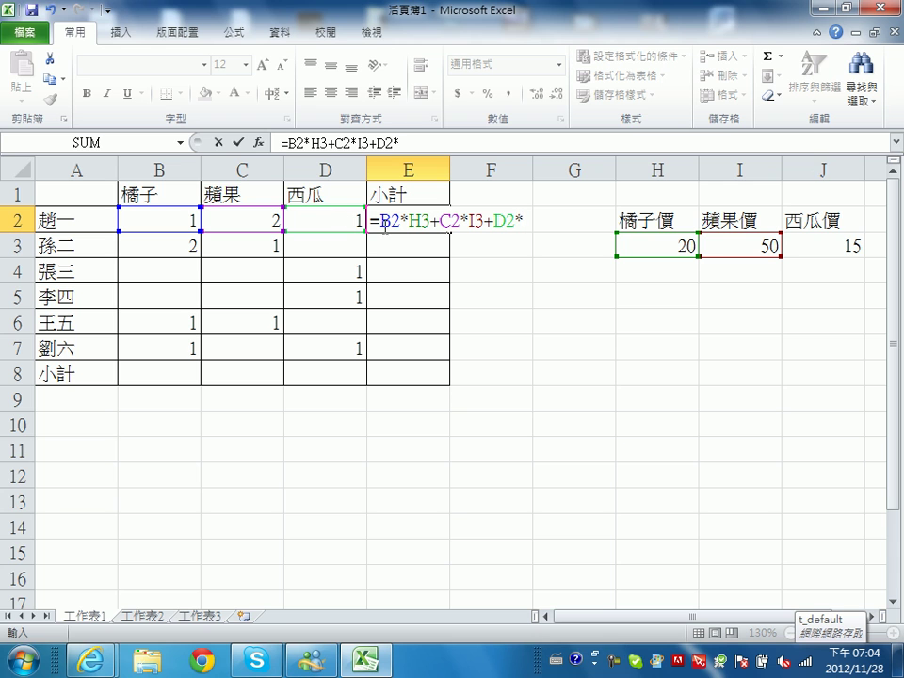
{"action": "left_click", "coordinate": [834, 249]}
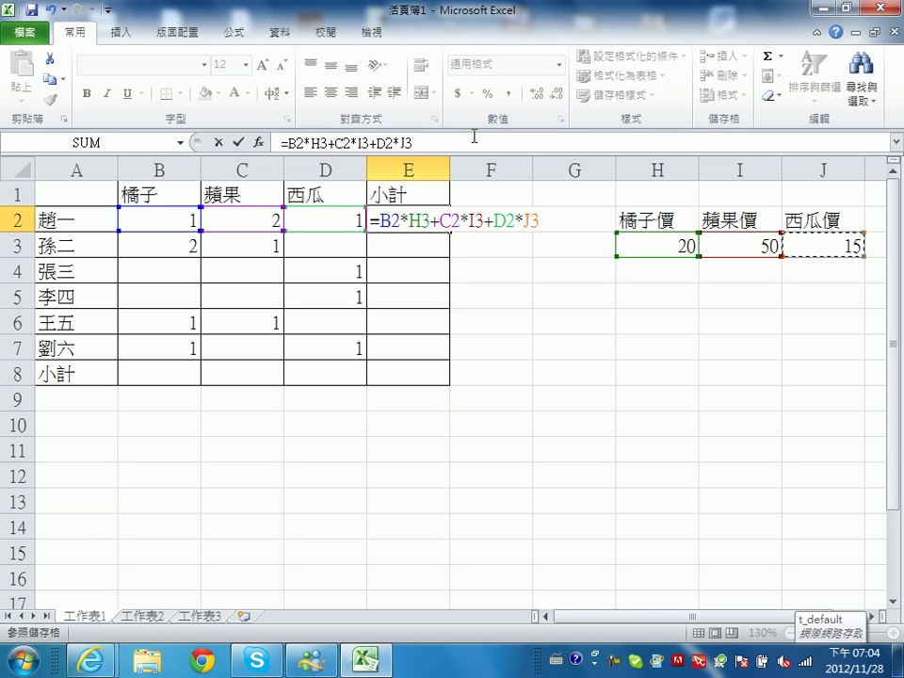
{"action": "key", "text": "Return"}
Fill the E2 formula down through E7 and check the price references in E3's formula.
{"action": "left_click", "coordinate": [396, 224]}
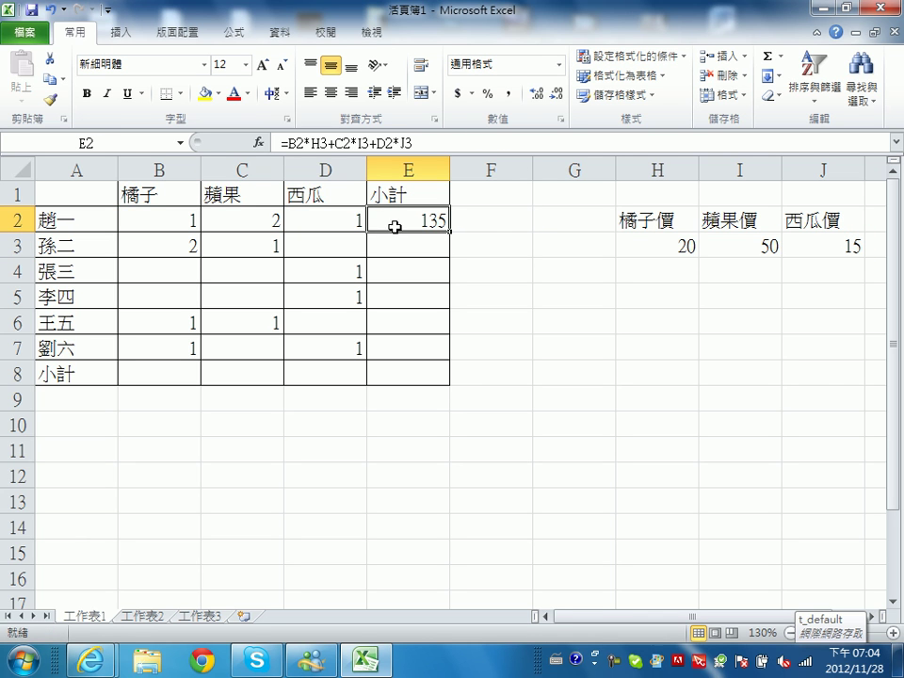
{"action": "left_click_drag", "start_coordinate": [452, 233], "coordinate": [413, 350]}
{"action": "left_click", "coordinate": [438, 250]}
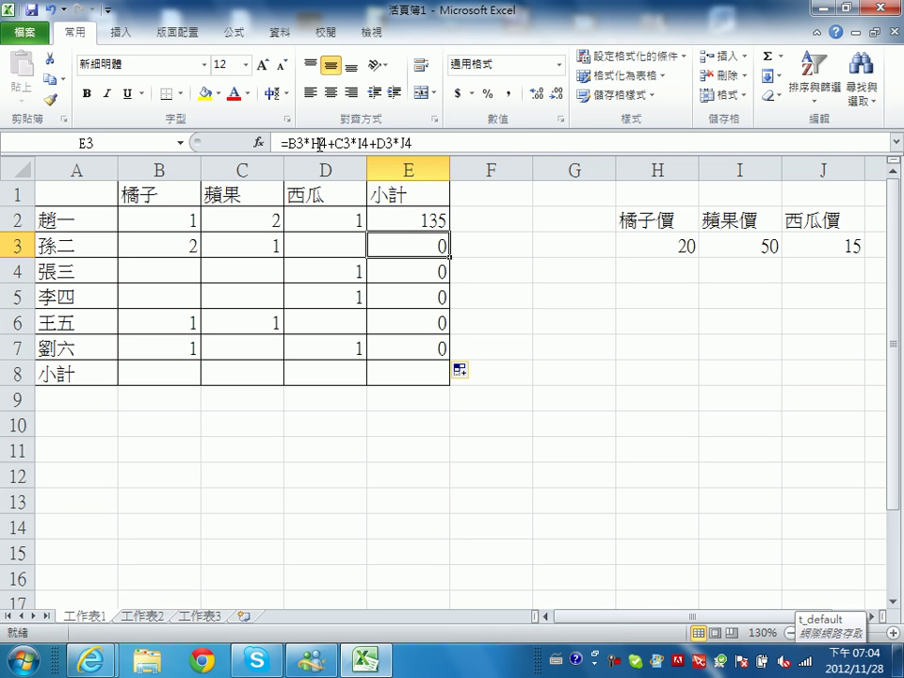
{"action": "left_click_drag", "start_coordinate": [320, 142], "coordinate": [325, 142]}
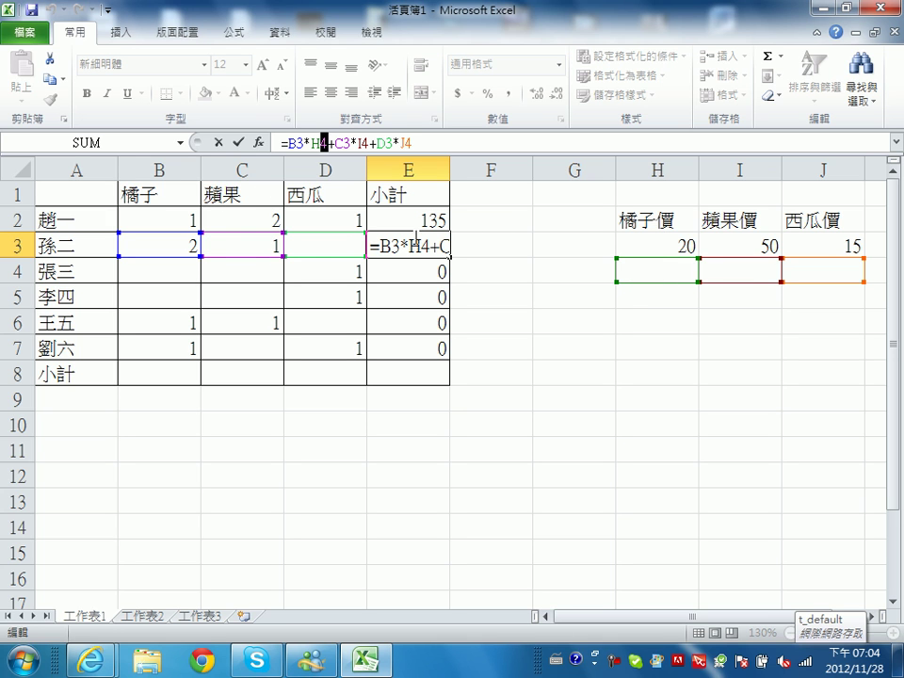
{"action": "key", "text": "Escape"}
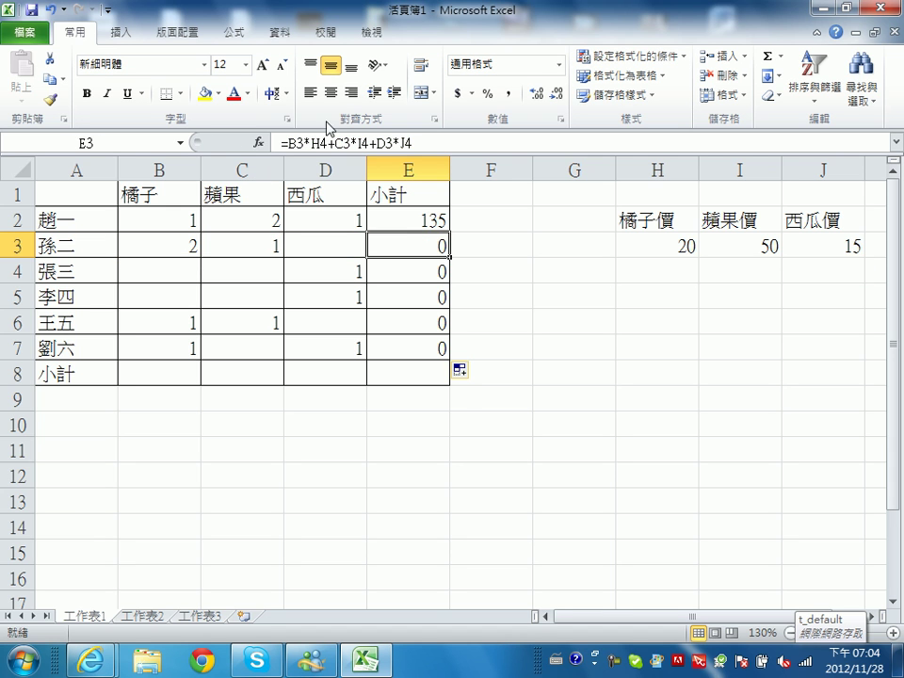
Fix the price rows in E2's formula as =B2*H$3+C2*I$3+D2*J$3 and fill it down through E7.
{"action": "left_click", "coordinate": [414, 222]}
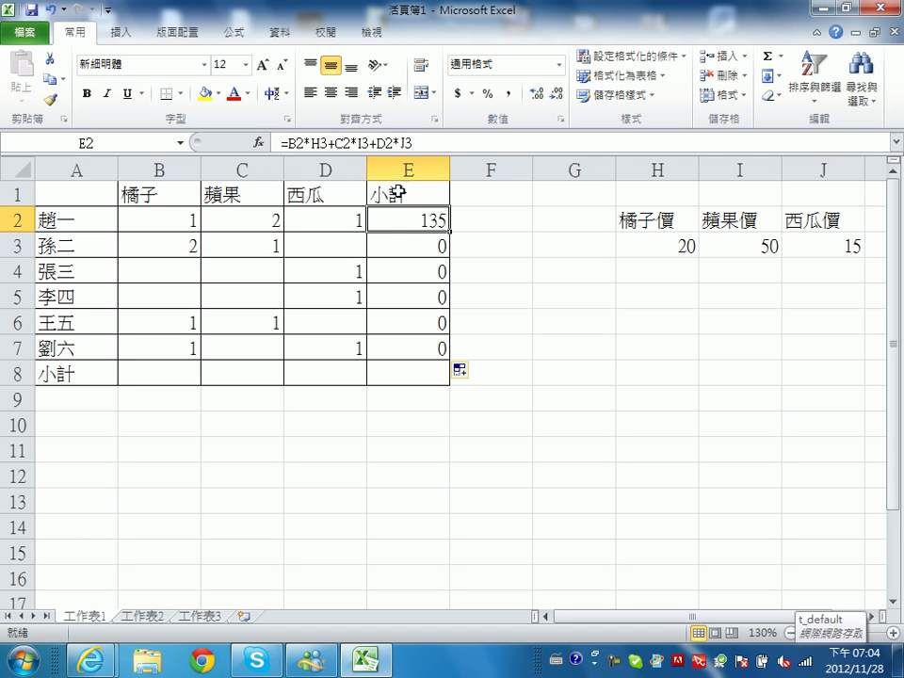
{"action": "left_click", "coordinate": [322, 143]}
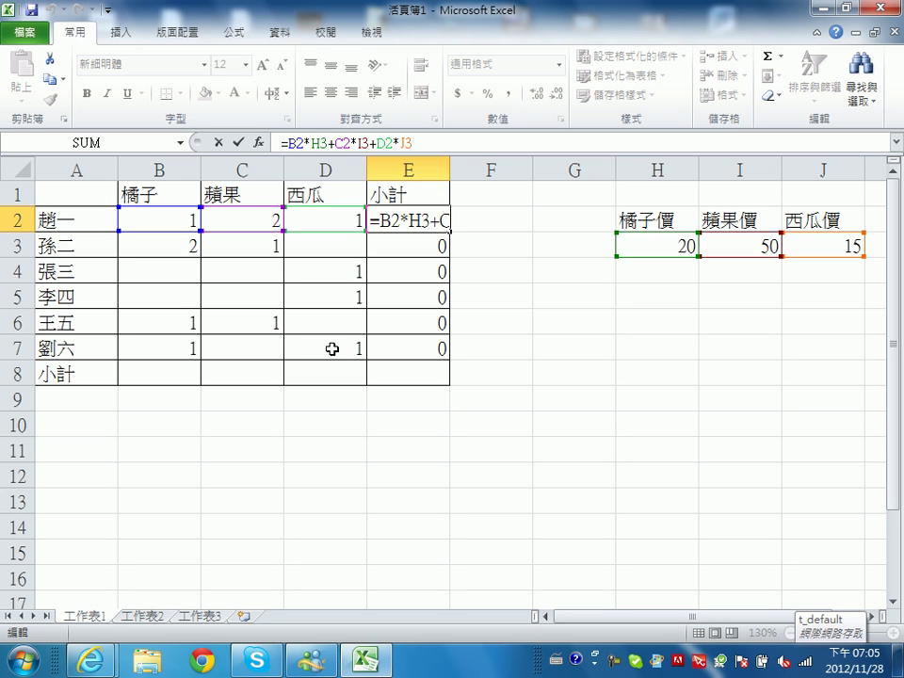
{"action": "type", "text": "$"}
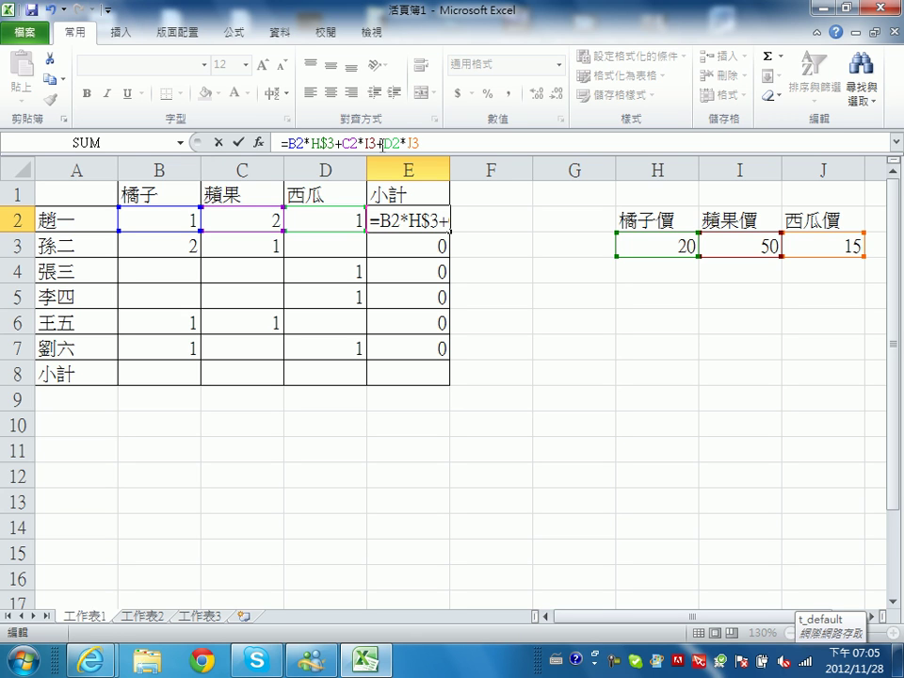
{"action": "left_click", "coordinate": [369, 142]}
{"action": "type", "text": "$"}
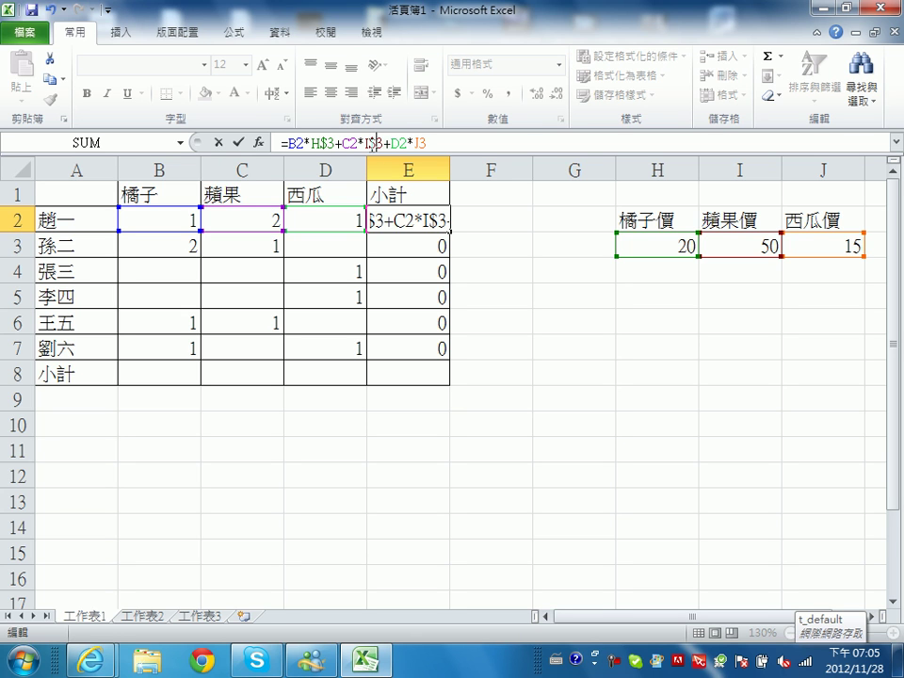
{"action": "left_click", "coordinate": [434, 143]}
{"action": "key", "text": "Left"}
{"action": "type", "text": "$"}
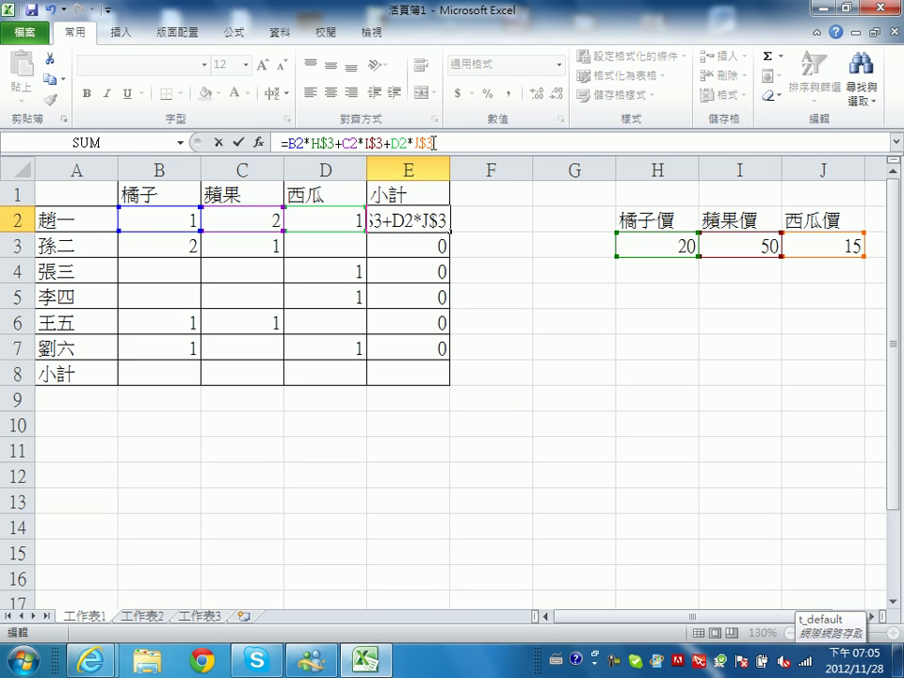
{"action": "key", "text": "Return"}
{"action": "left_click", "coordinate": [410, 219]}
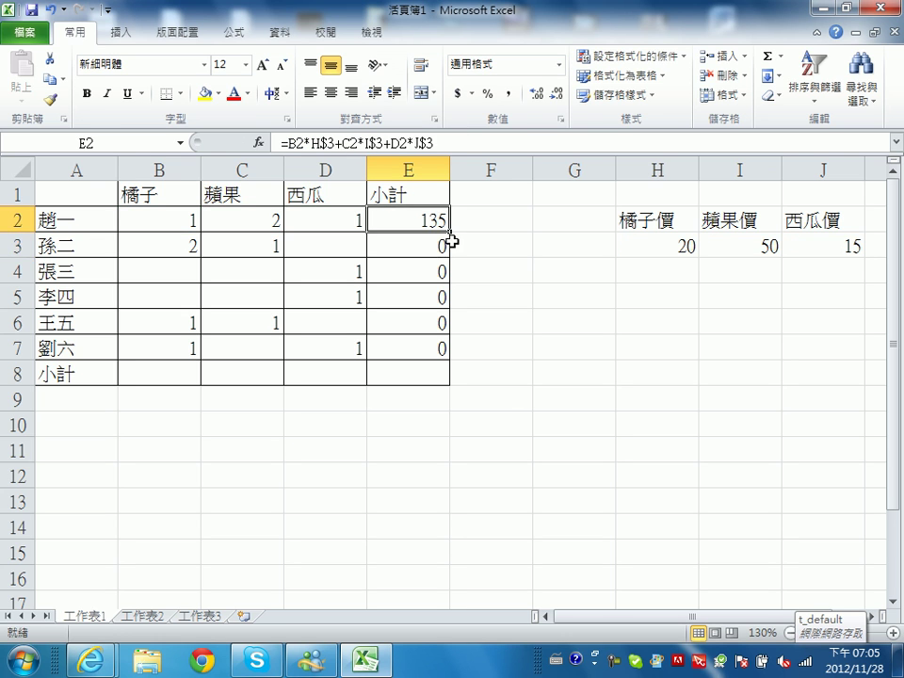
{"action": "left_click_drag", "start_coordinate": [450, 232], "coordinate": [461, 356]}
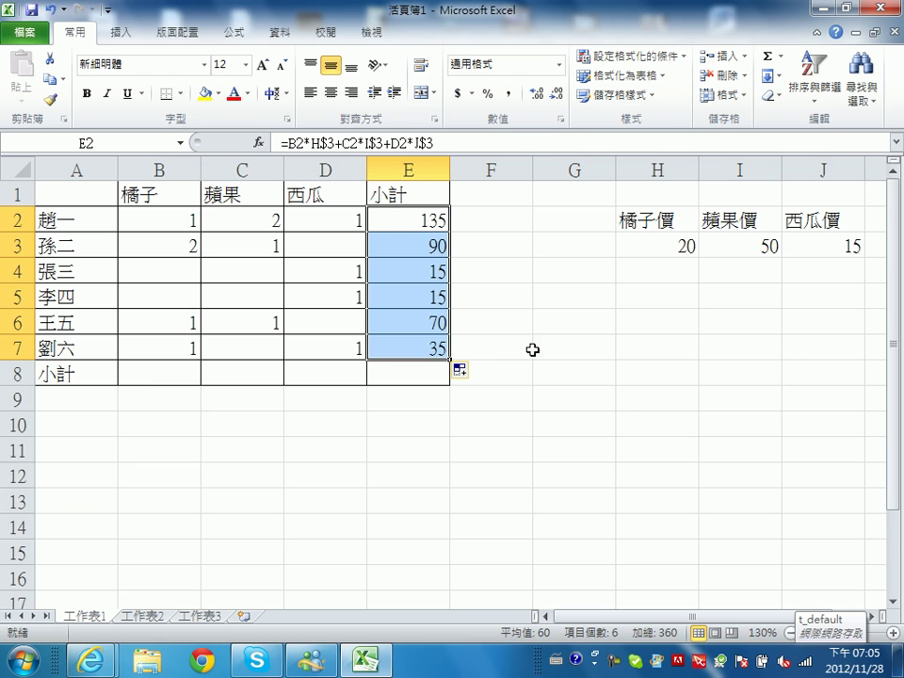
Enter =SUM(B2:B7) in B8 to total the 橘子 quantities.
{"action": "left_click", "coordinate": [160, 373]}
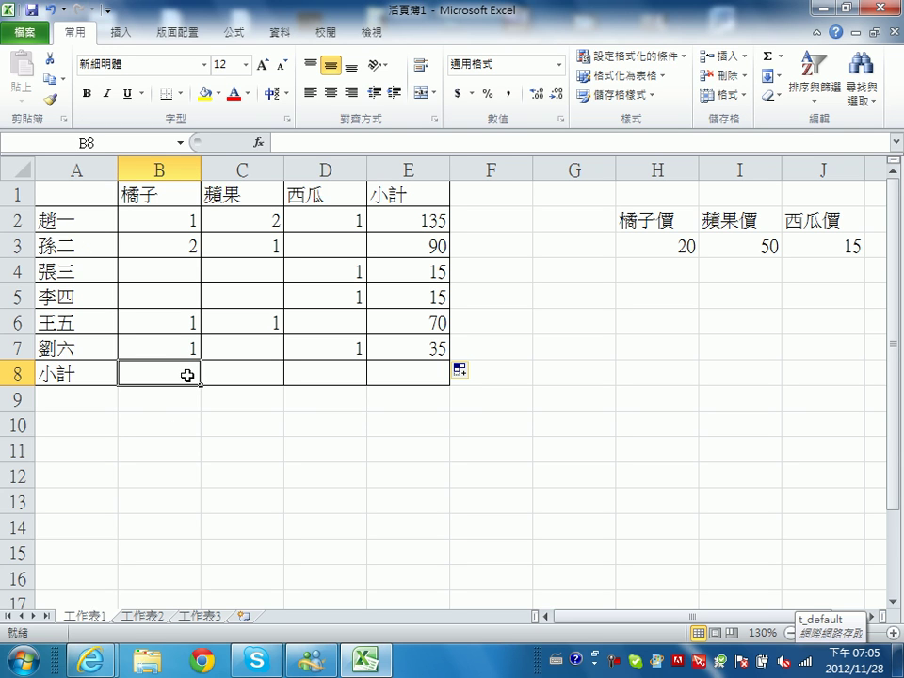
{"action": "type", "text": "="}
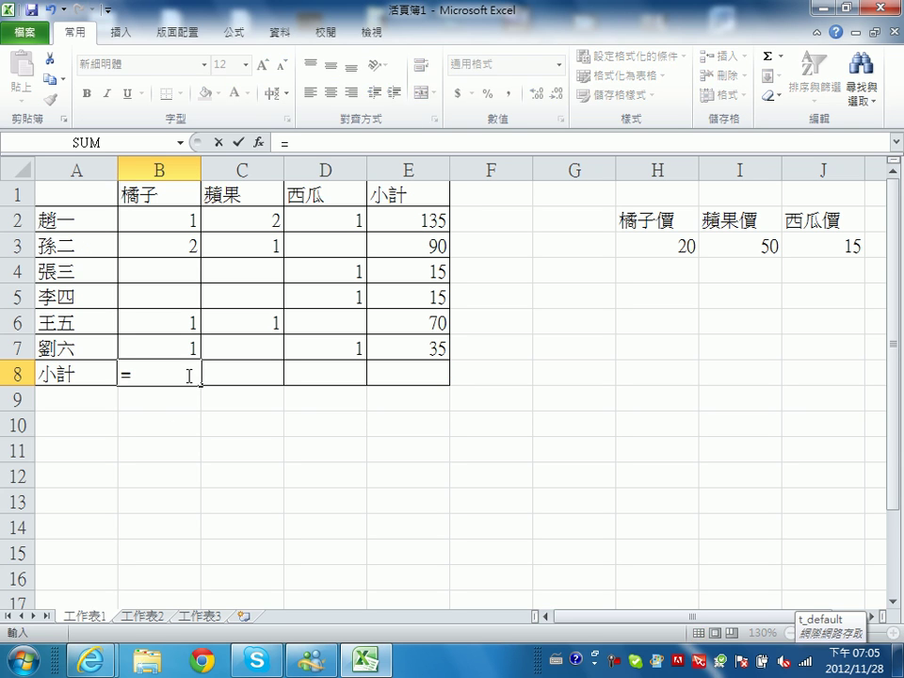
{"action": "type", "text": "sum("}
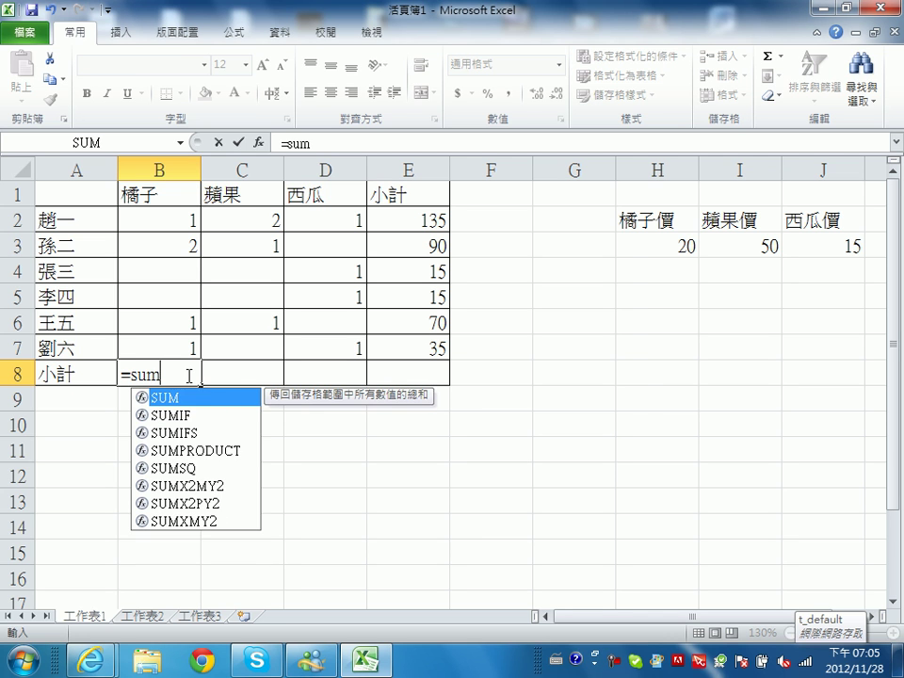
{"action": "left_click", "coordinate": [178, 219]}
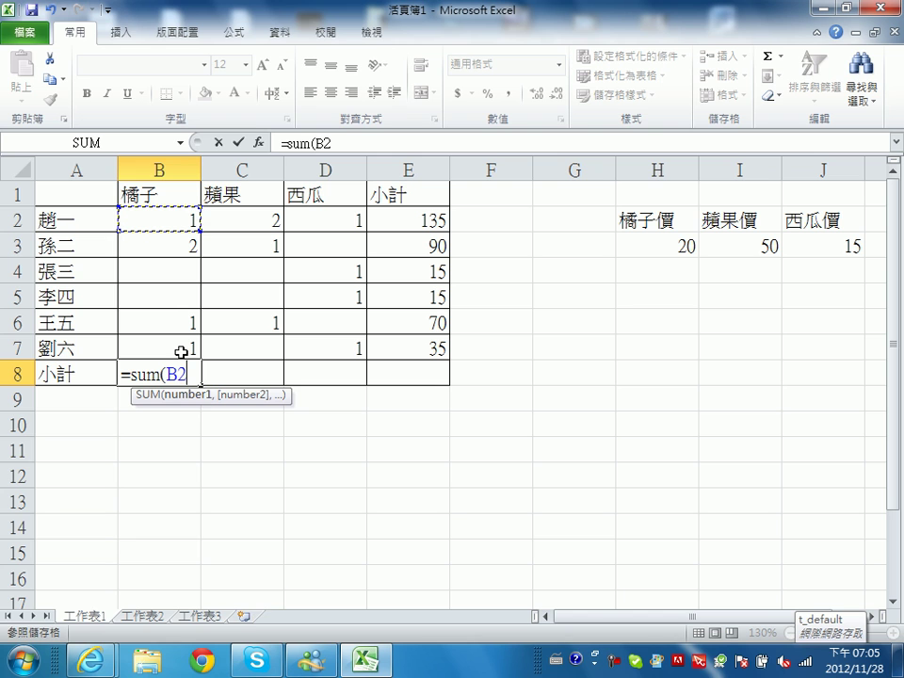
{"action": "key", "text": "F8"}
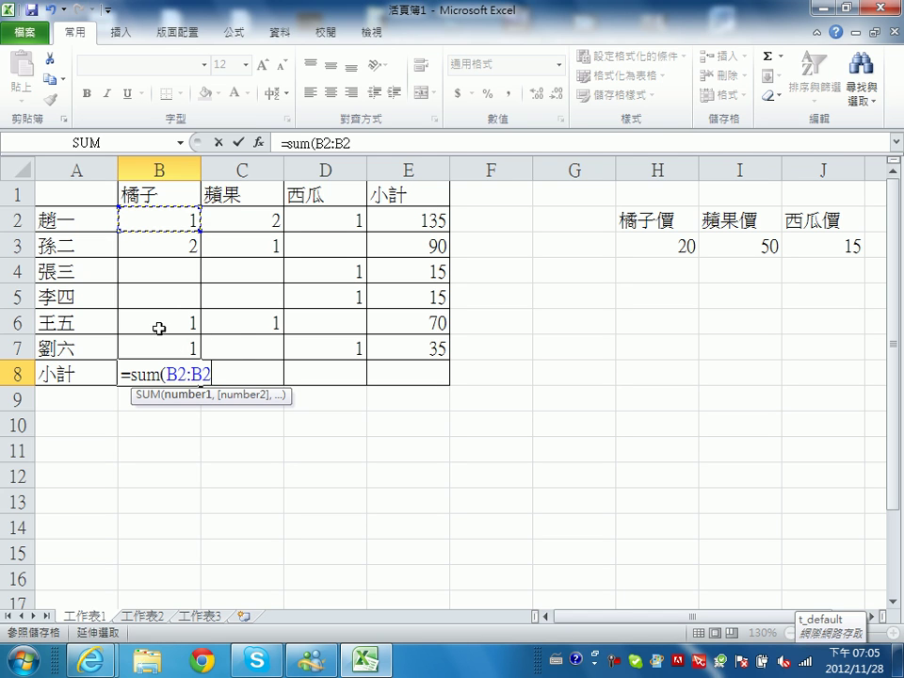
{"action": "left_click", "coordinate": [199, 374]}
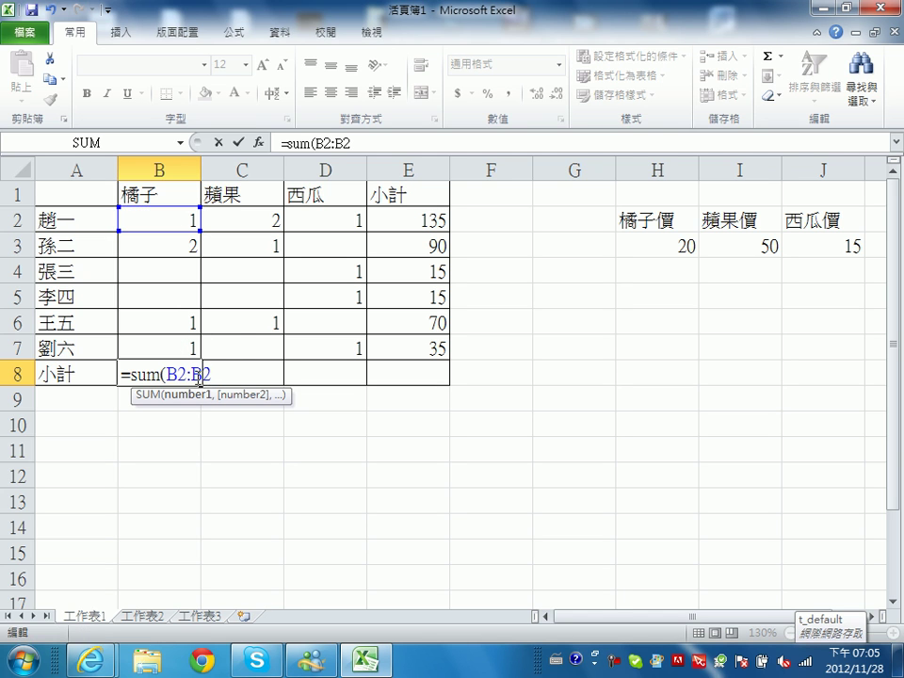
{"action": "left_click_drag", "start_coordinate": [191, 374], "coordinate": [213, 375]}
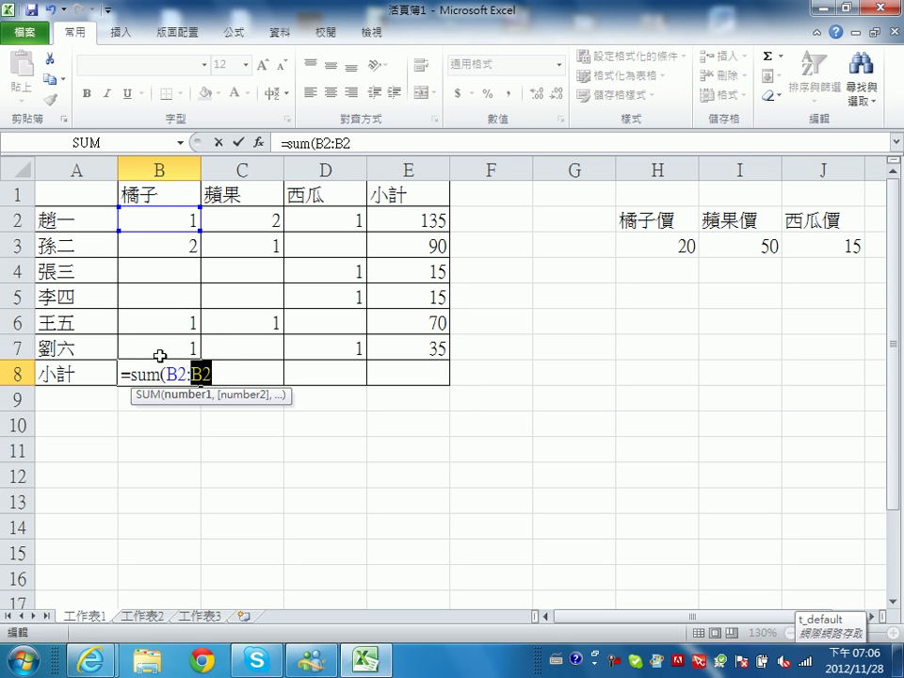
{"action": "left_click", "coordinate": [169, 348]}
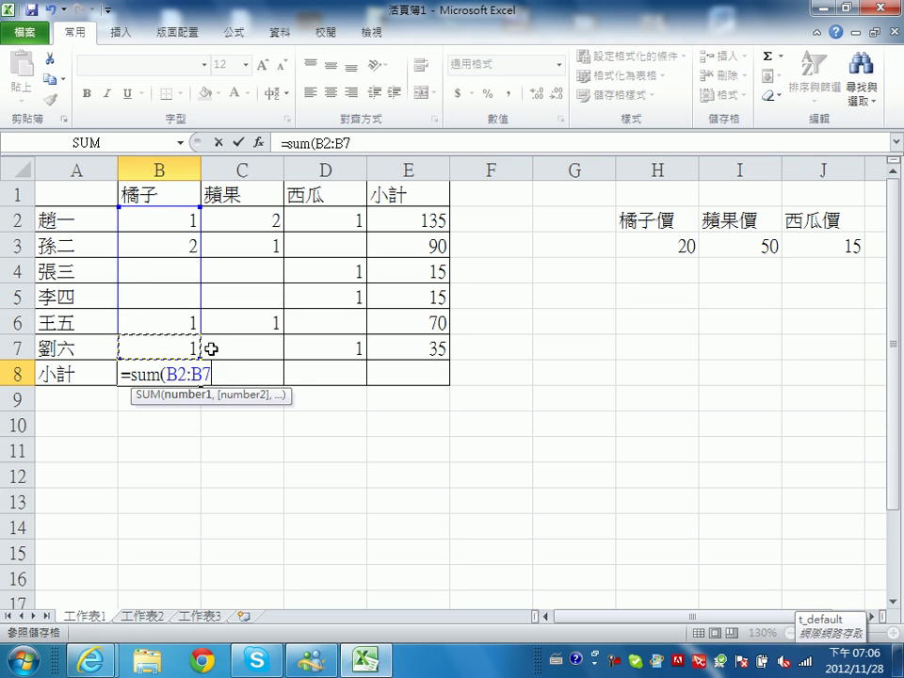
{"action": "type", "text": ")"}
{"action": "key", "text": "Return"}
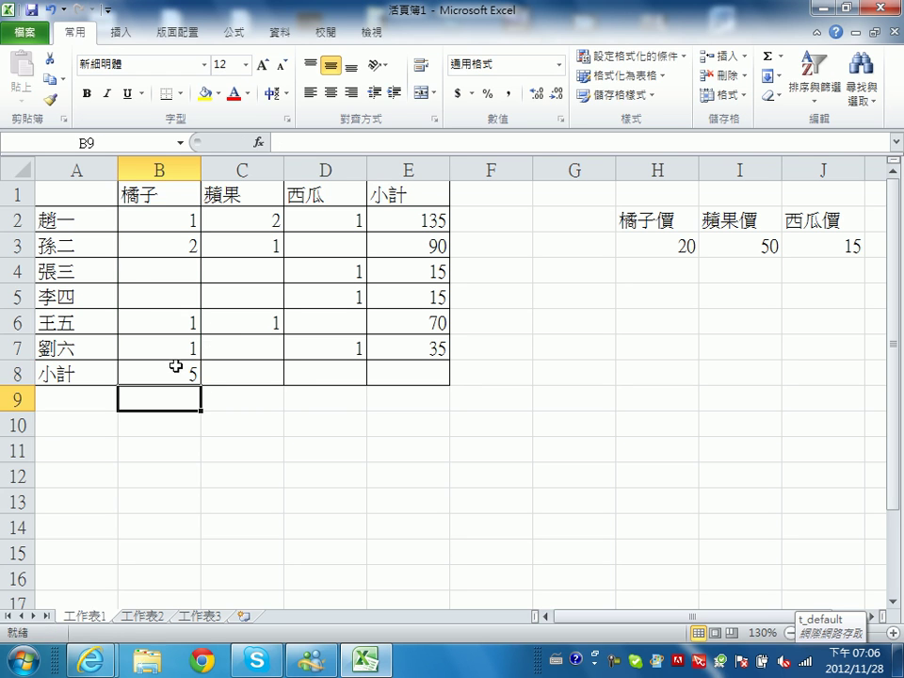
Fill the B8 sum formula across to D8 and check the copied formula in C8.
{"action": "left_click", "coordinate": [179, 375]}
{"action": "left_click_drag", "start_coordinate": [200, 385], "coordinate": [319, 380]}
{"action": "left_click", "coordinate": [167, 371]}
{"action": "left_click", "coordinate": [231, 373]}
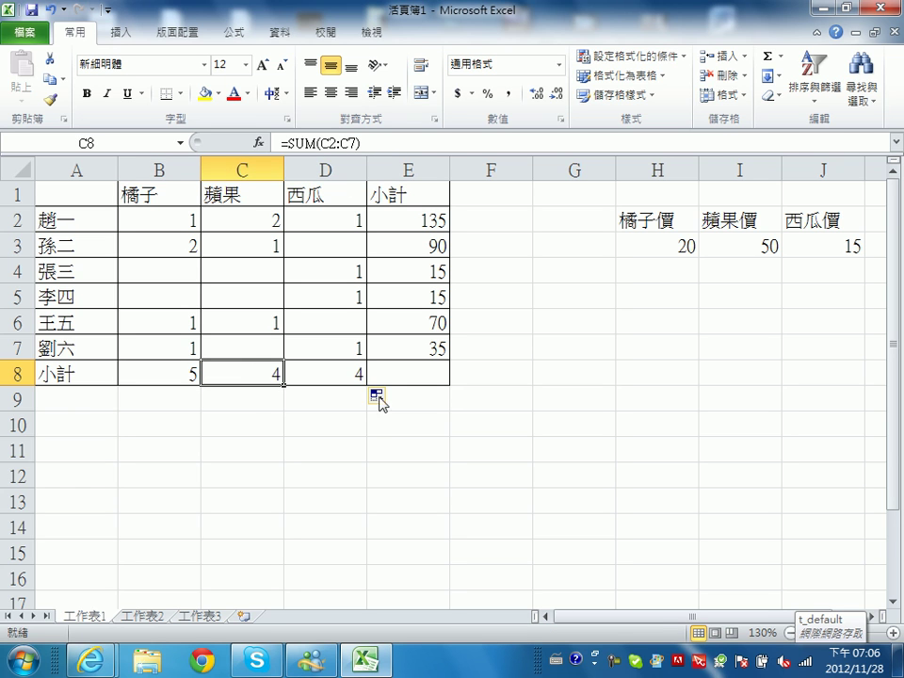
Make the price references in E2 fully absolute, entering the formula as =B2*$H$3+C2*$I$3+D2*$J$3.
{"action": "left_click", "coordinate": [324, 374]}
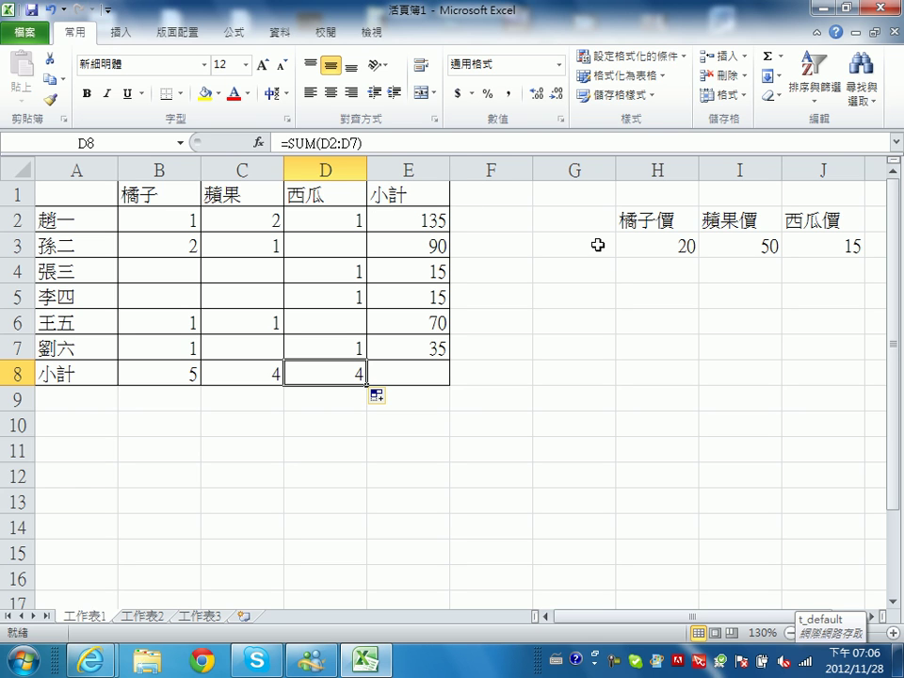
{"action": "left_click", "coordinate": [402, 218]}
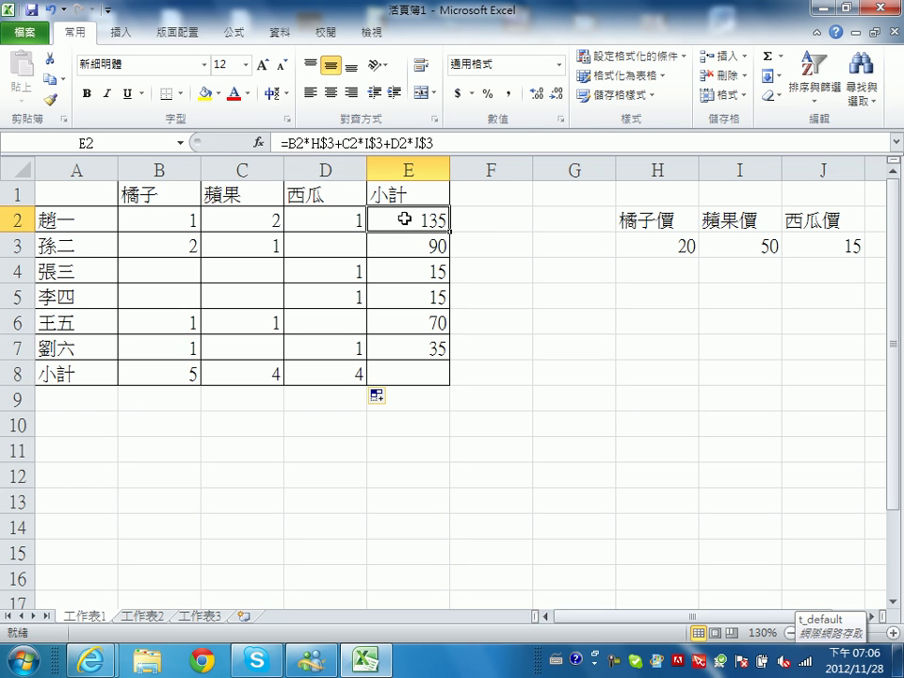
{"action": "left_click", "coordinate": [315, 144]}
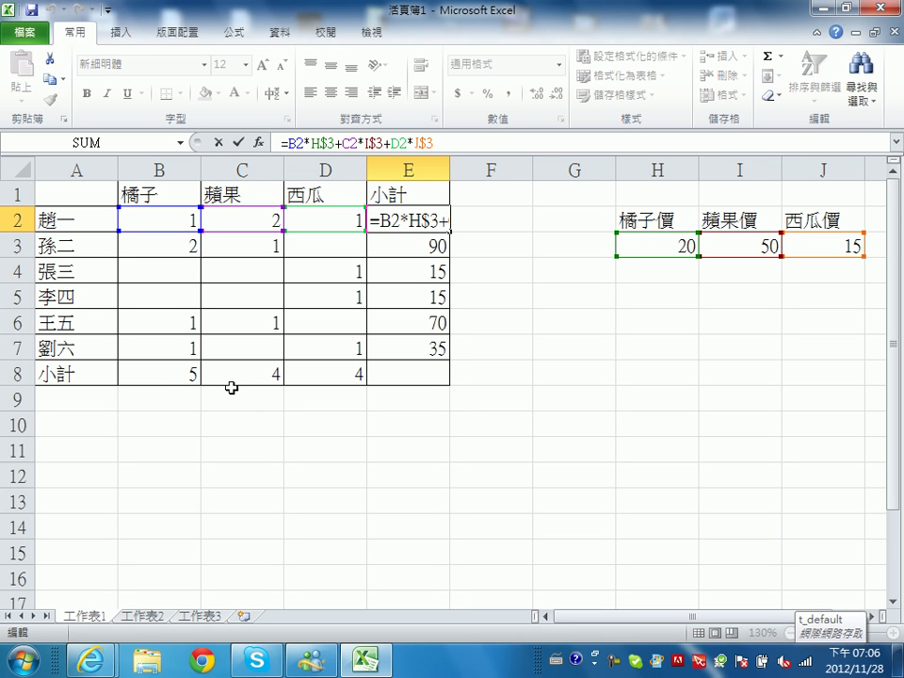
{"action": "left_click", "coordinate": [185, 376]}
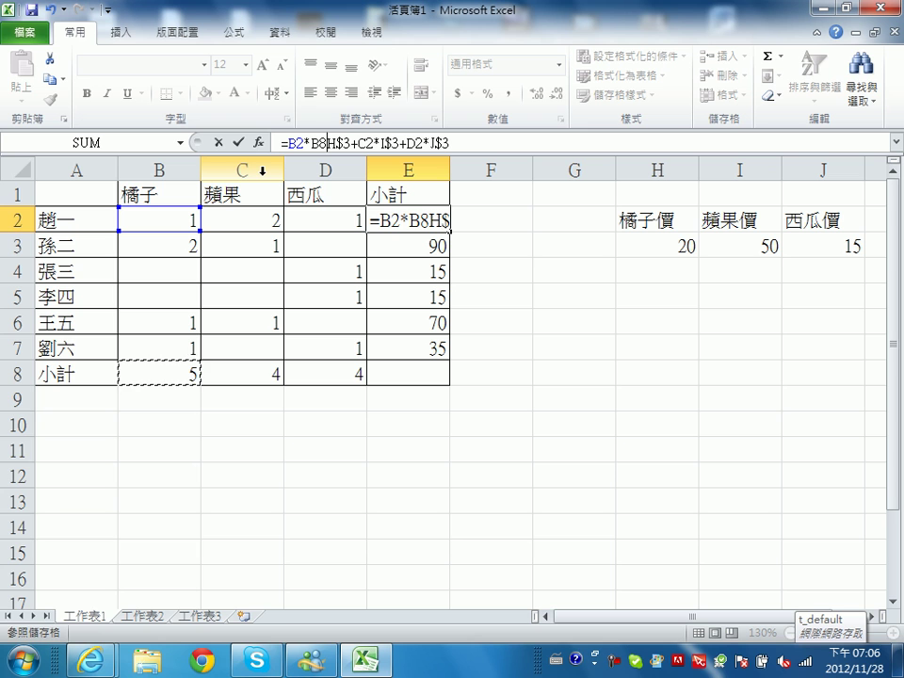
{"action": "left_click", "coordinate": [320, 142]}
{"action": "key", "text": "BackSpace"}
{"action": "key", "text": "BackSpace"}
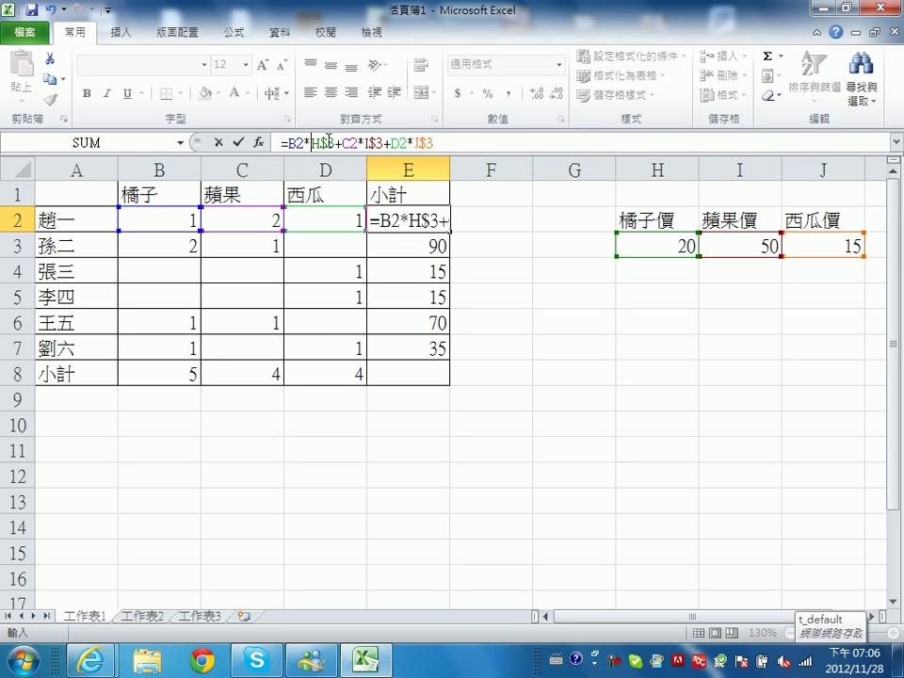
{"action": "left_click_drag", "start_coordinate": [310, 142], "coordinate": [319, 142]}
{"action": "left_click", "coordinate": [313, 143]}
{"action": "type", "text": "$"}
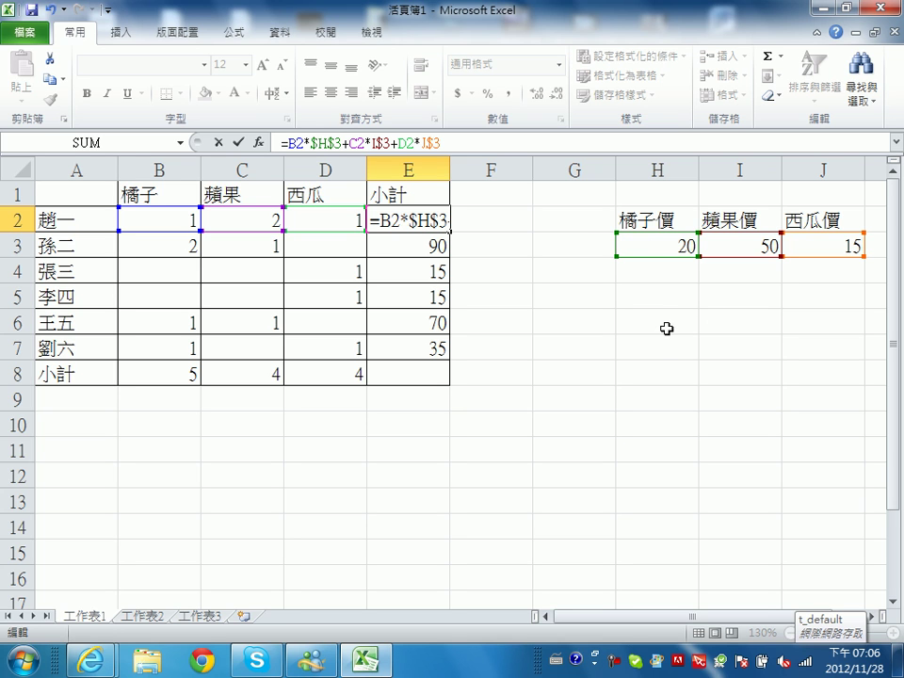
{"action": "left_click", "coordinate": [370, 143]}
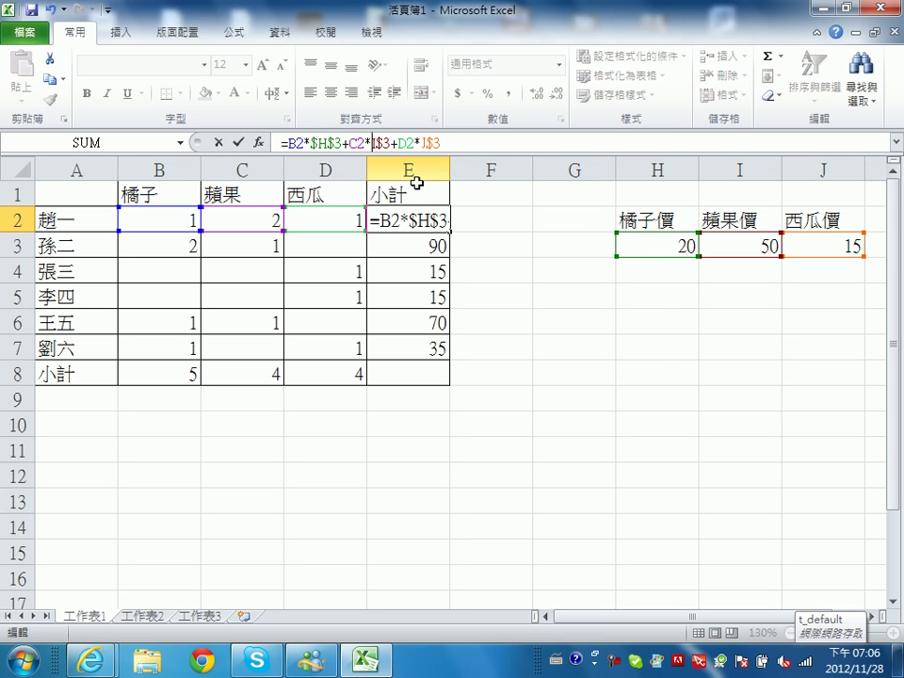
{"action": "type", "text": "$"}
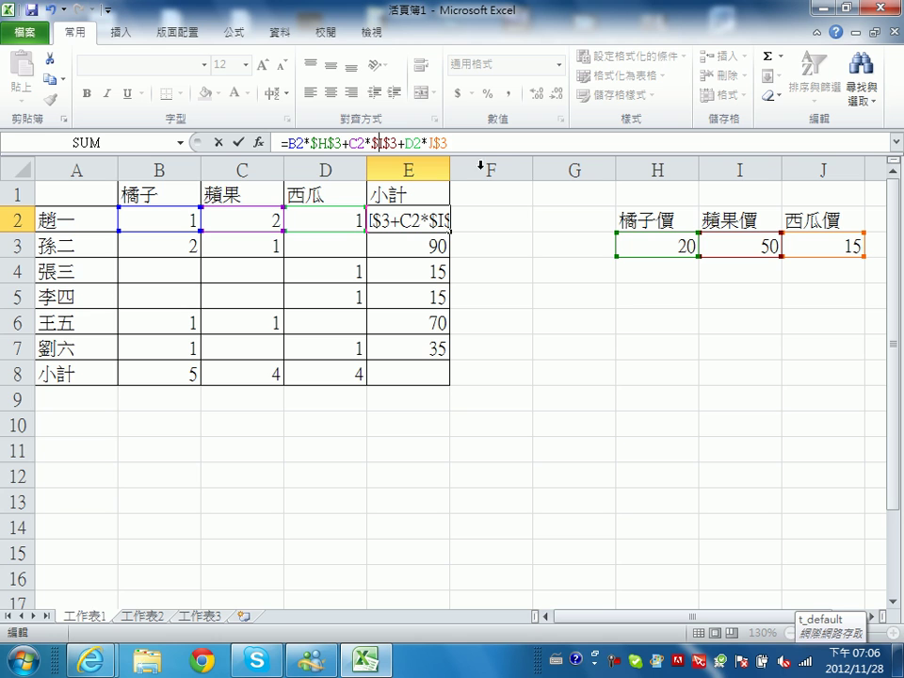
{"action": "left_click", "coordinate": [426, 141]}
{"action": "type", "text": "$"}
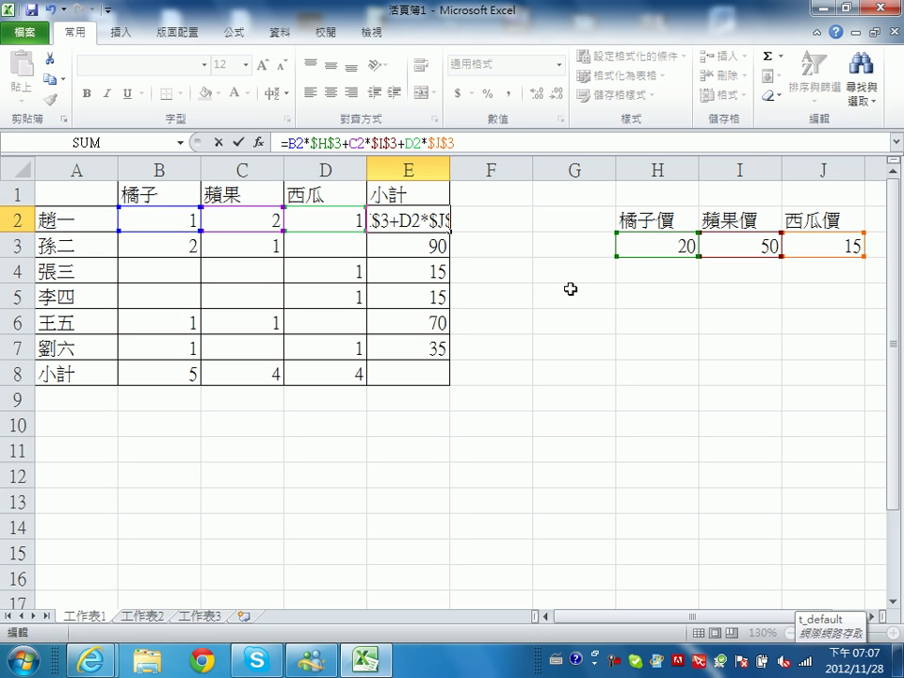
{"action": "key", "text": "Return"}
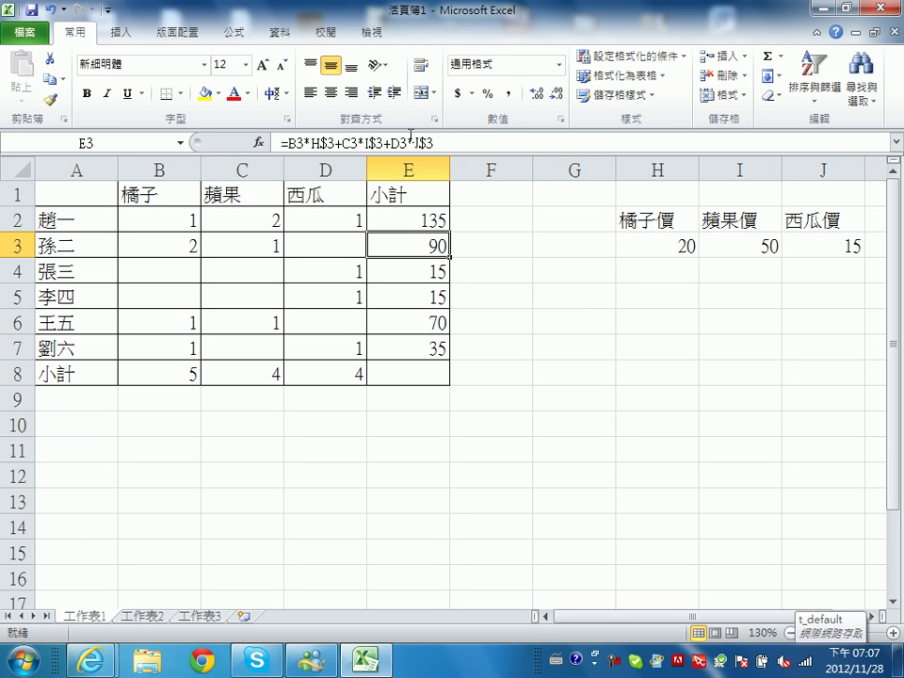
Check the absolute price references in E2's revised formula.
{"action": "left_click", "coordinate": [433, 219]}
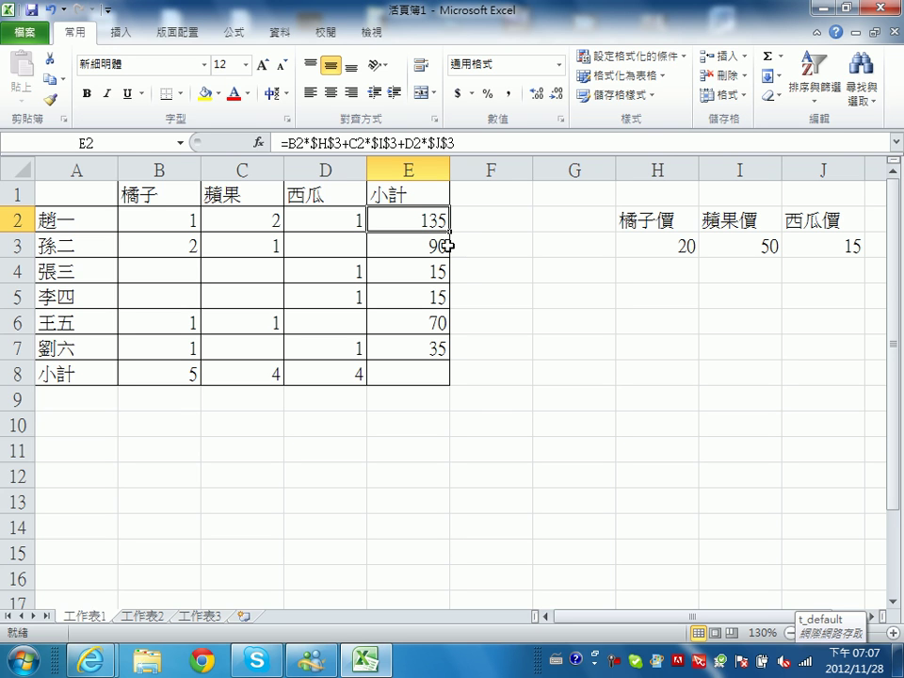
{"action": "double_click", "coordinate": [450, 142]}
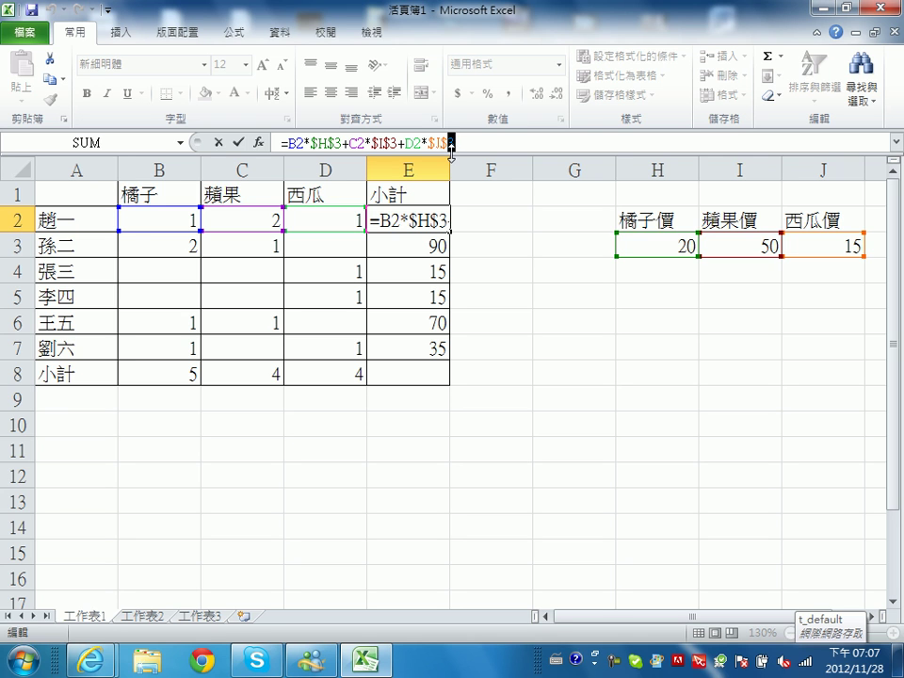
{"action": "key", "text": "Return"}
Compare the sum formulas in B8, C8 and D8 against the 橘子 quantities in B2:B7.
{"action": "left_click", "coordinate": [188, 386]}
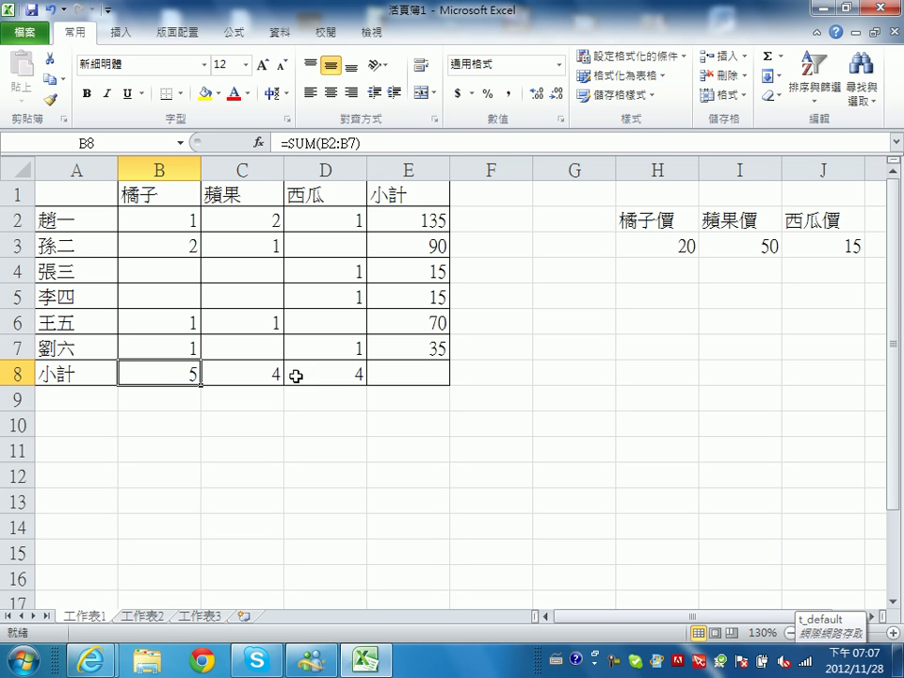
{"action": "left_click", "coordinate": [260, 373]}
{"action": "left_click", "coordinate": [298, 373]}
{"action": "left_click_drag", "start_coordinate": [184, 217], "coordinate": [169, 343]}
{"action": "left_click", "coordinate": [169, 373]}
{"action": "left_click_drag", "start_coordinate": [180, 228], "coordinate": [189, 343]}
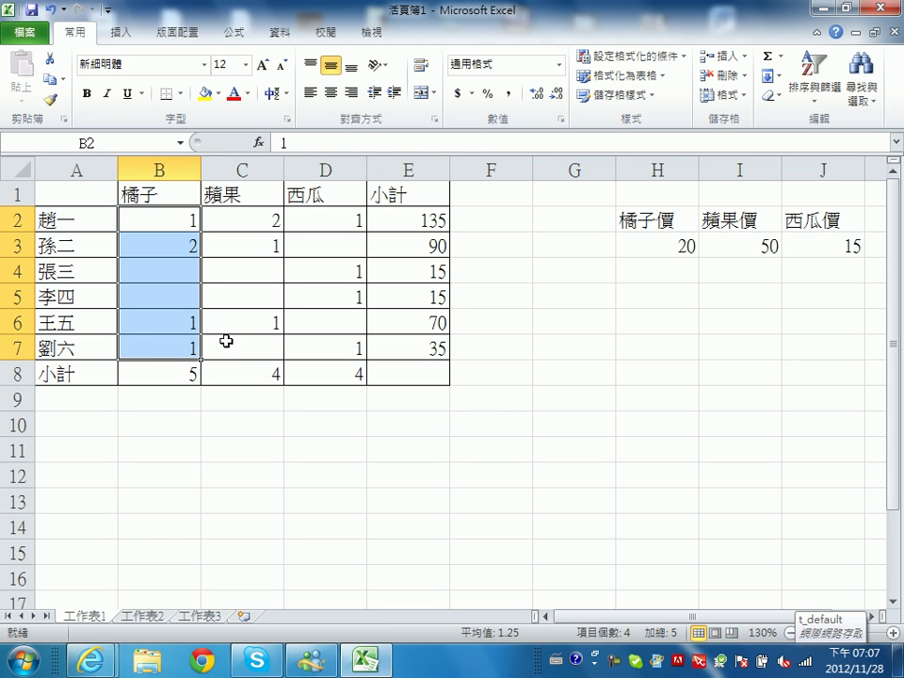
{"action": "left_click", "coordinate": [256, 377]}
{"action": "left_click", "coordinate": [178, 217]}
{"action": "left_click_drag", "start_coordinate": [178, 217], "coordinate": [178, 351]}
{"action": "left_click", "coordinate": [341, 378]}
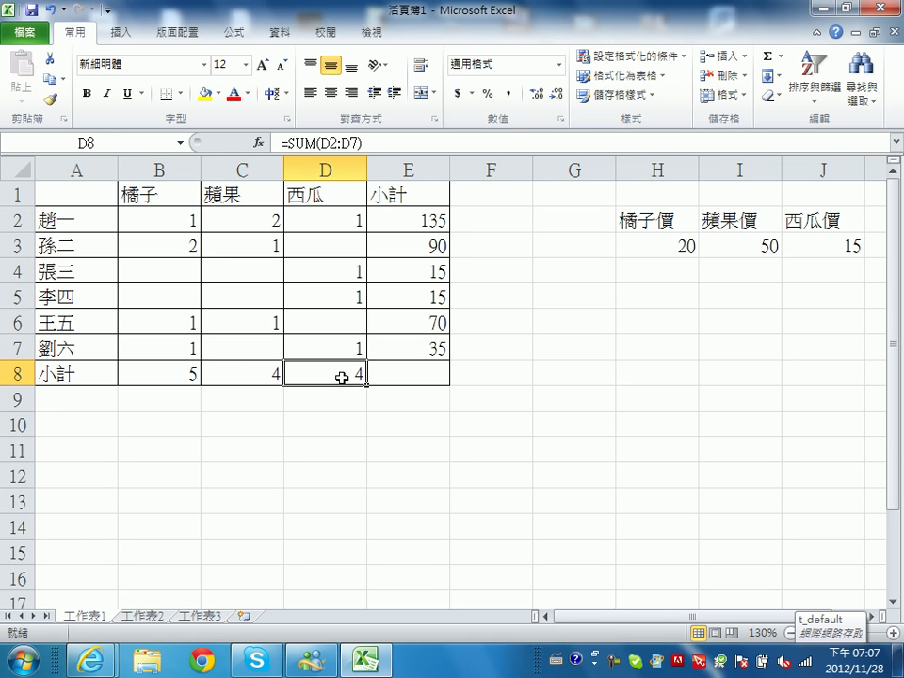
{"action": "left_click_drag", "start_coordinate": [178, 218], "coordinate": [183, 358]}
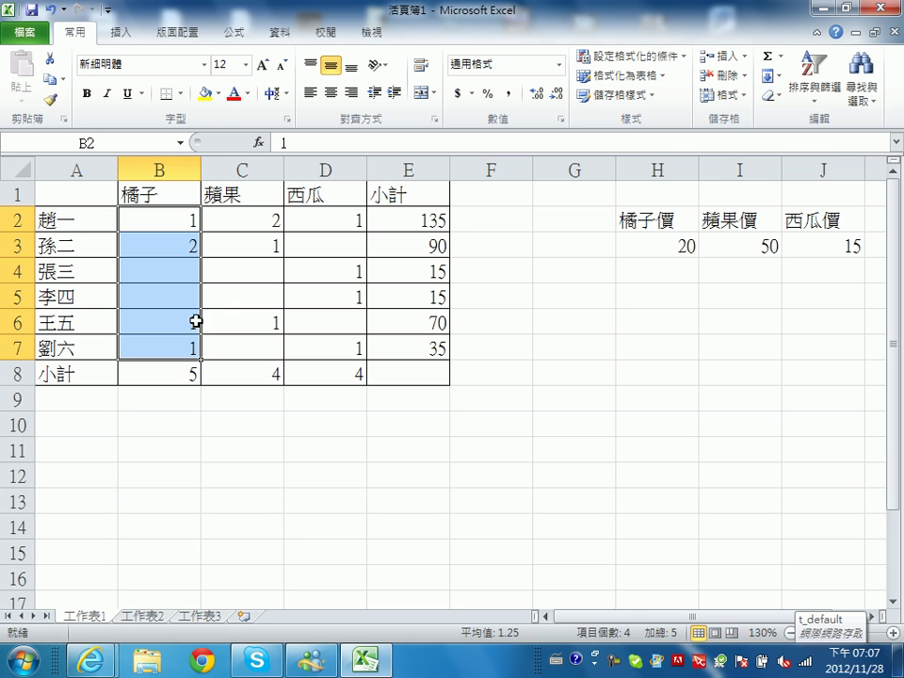
{"action": "left_click", "coordinate": [185, 373]}
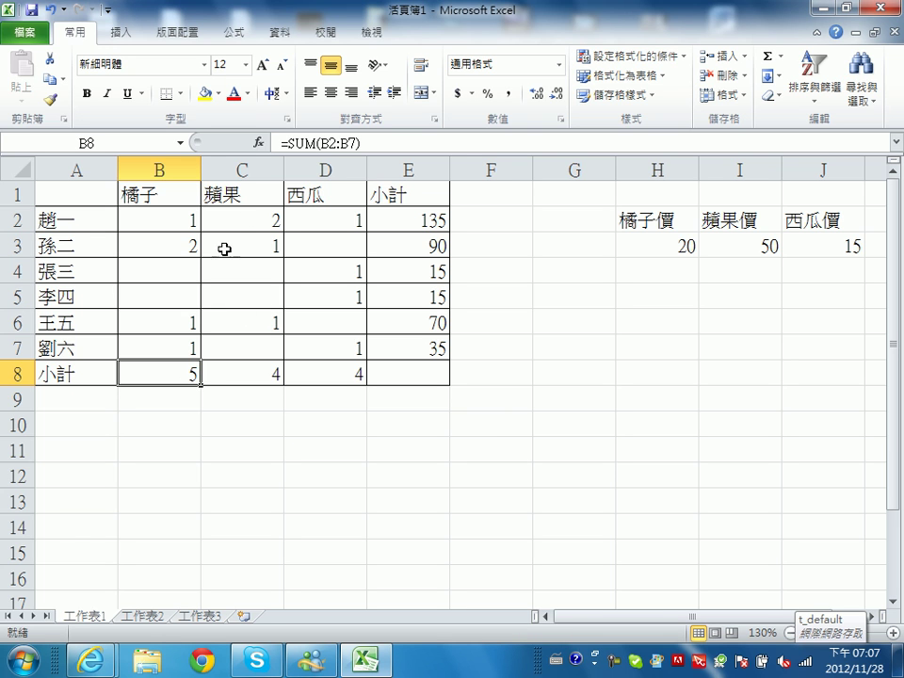
Fill the B8 sum formula across to D8 again and examine the column references in C8 and D8.
{"action": "double_click", "coordinate": [178, 363]}
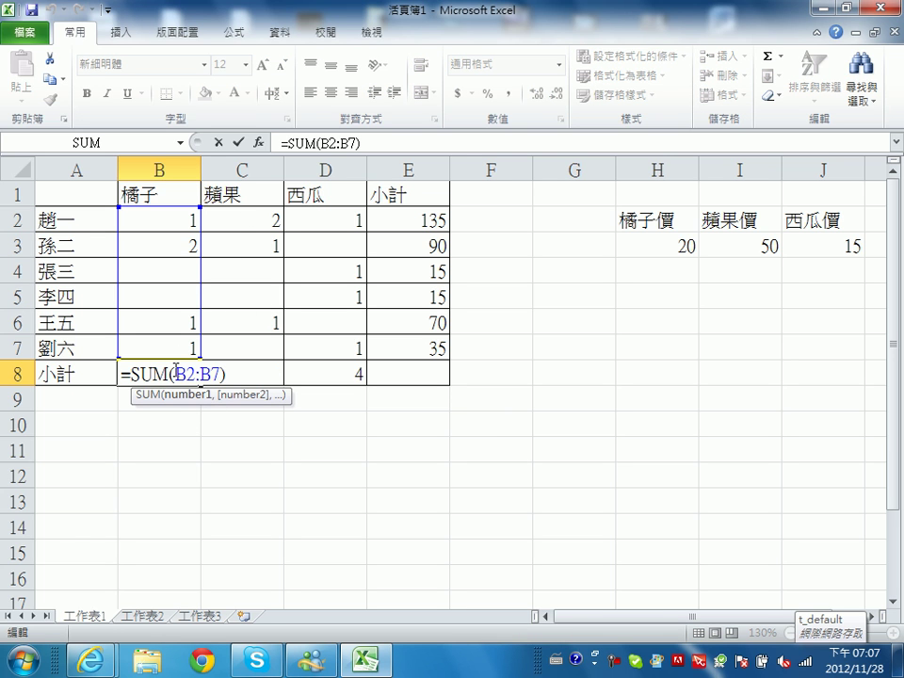
{"action": "left_click_drag", "start_coordinate": [175, 374], "coordinate": [185, 374]}
{"action": "key", "text": "Escape"}
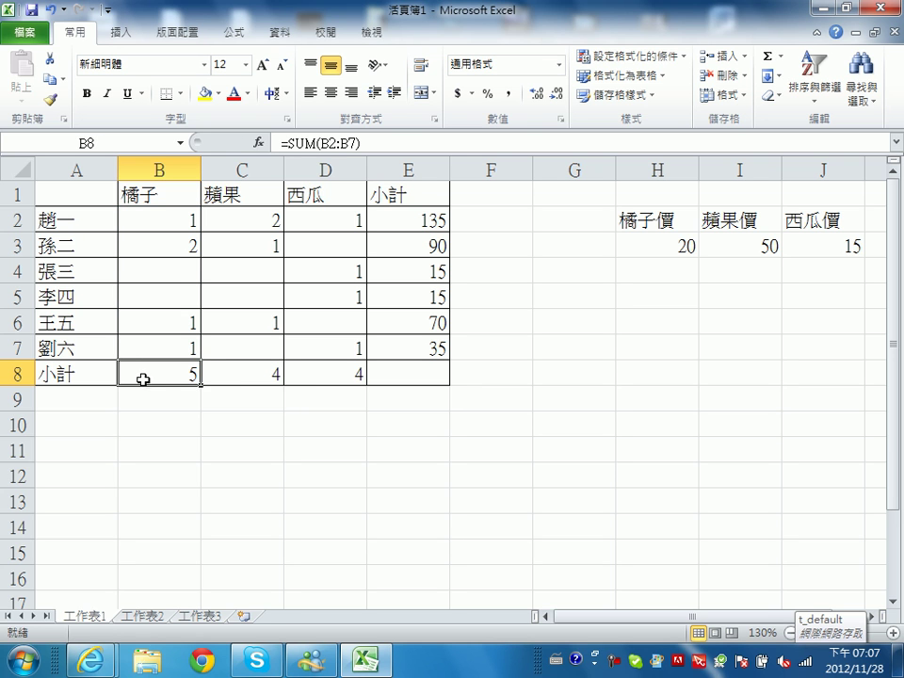
{"action": "left_click_drag", "start_coordinate": [200, 384], "coordinate": [371, 383]}
{"action": "left_click", "coordinate": [256, 373]}
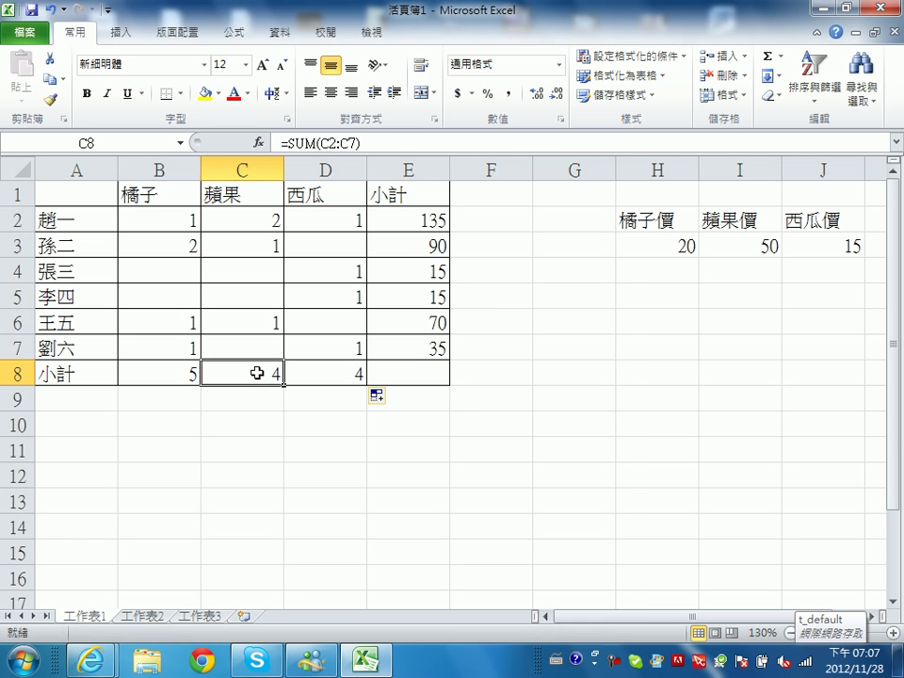
{"action": "double_click", "coordinate": [256, 374]}
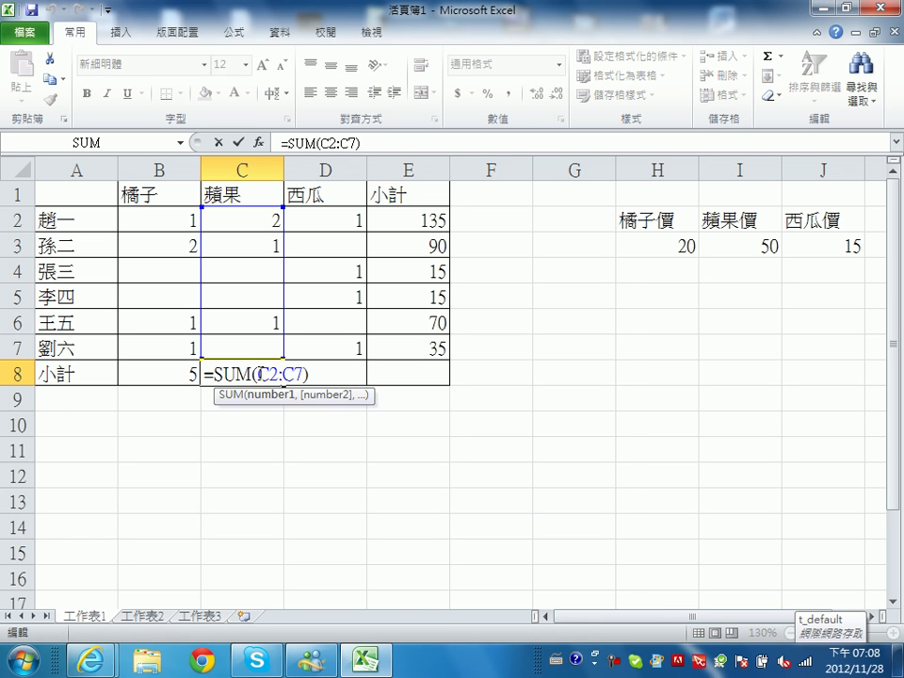
{"action": "key", "text": "Escape"}
{"action": "double_click", "coordinate": [313, 375]}
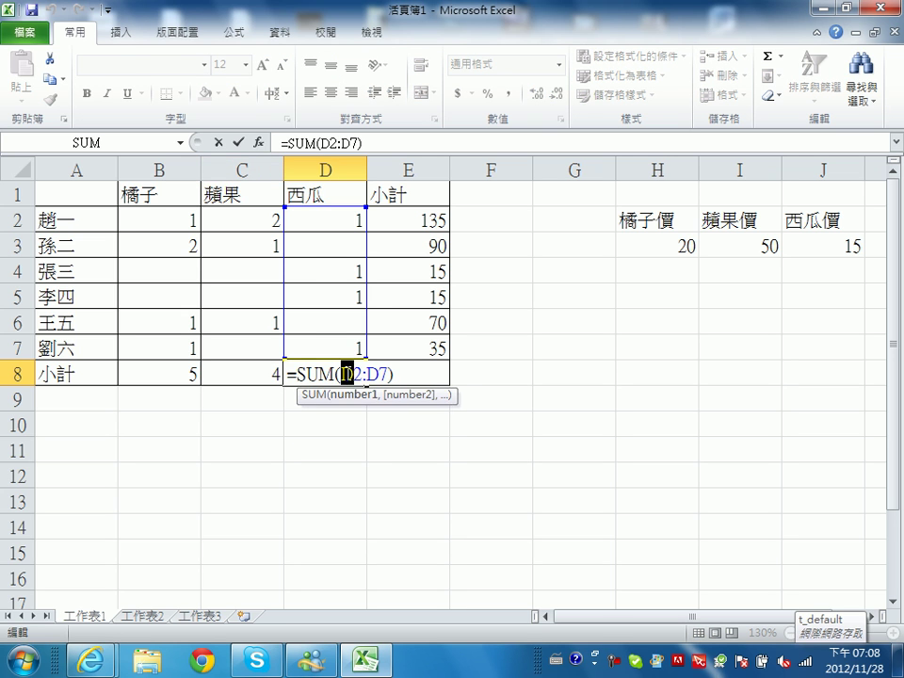
{"action": "key", "text": "Escape"}
Fix the column references in B8's sum formula as =SUM($B2:$B7).
{"action": "left_click", "coordinate": [175, 375]}
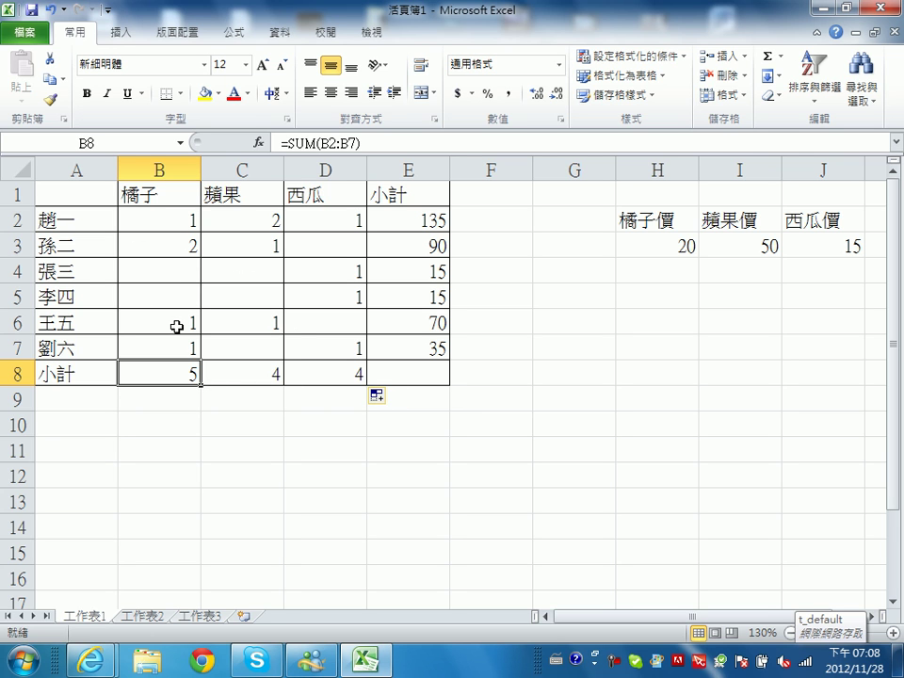
{"action": "double_click", "coordinate": [168, 374]}
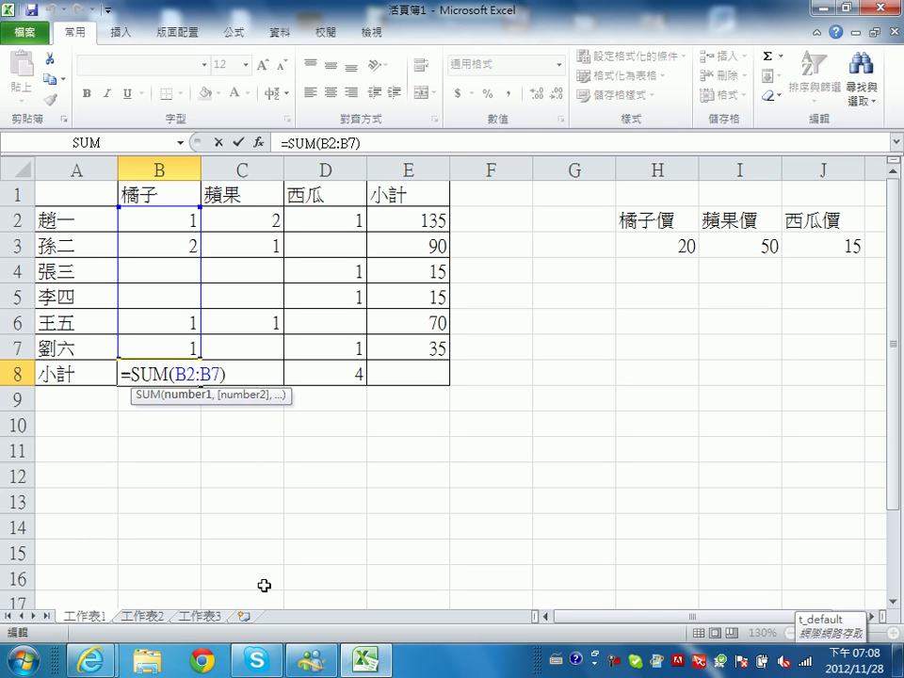
{"action": "type", "text": "$"}
{"action": "key", "text": "Right"}
{"action": "key", "text": "Right"}
{"action": "key", "text": "Right"}
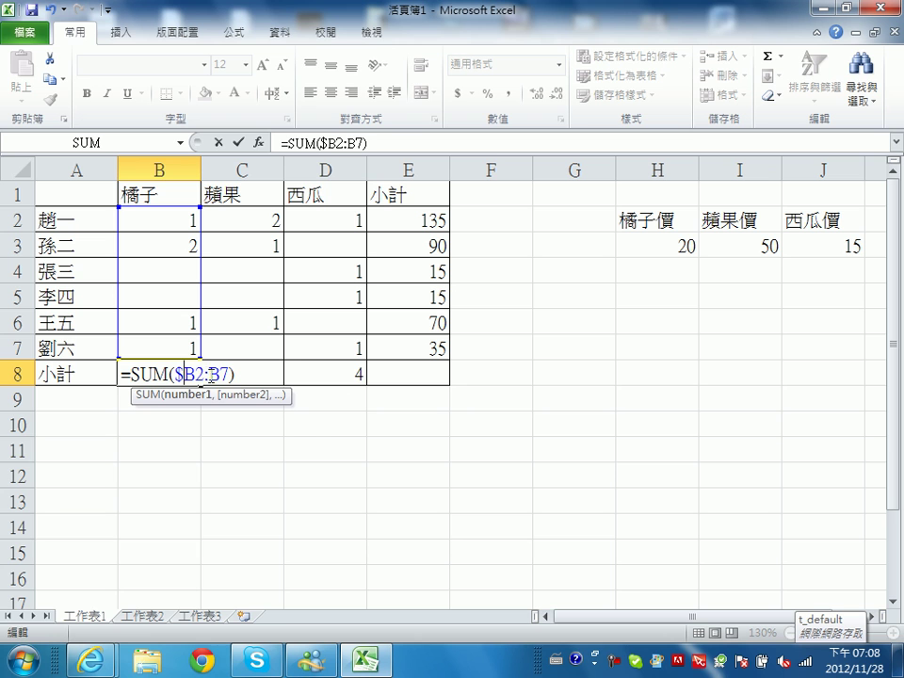
{"action": "type", "text": "$"}
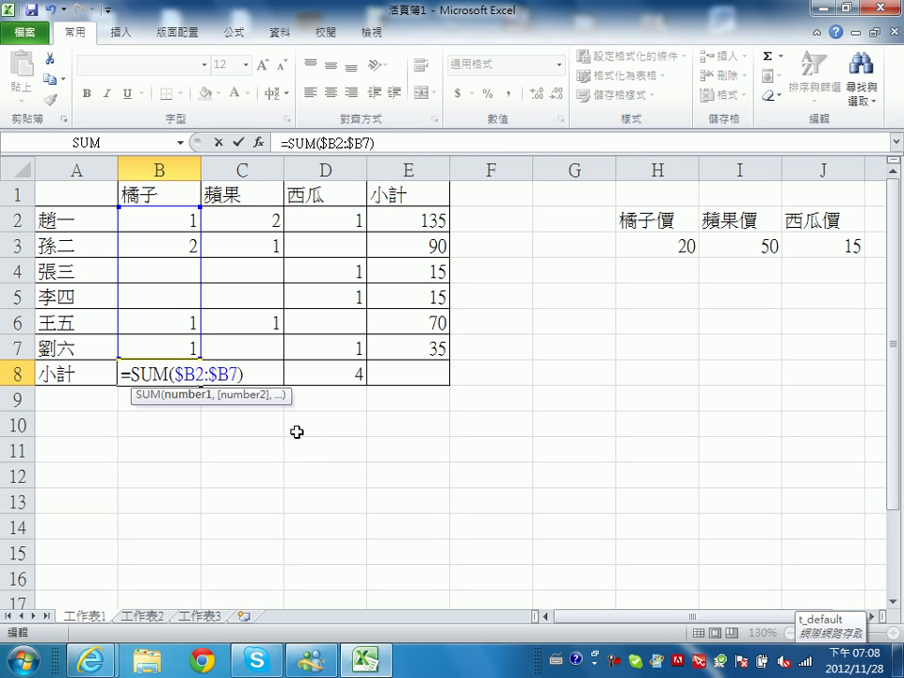
{"action": "key", "text": "Return"}
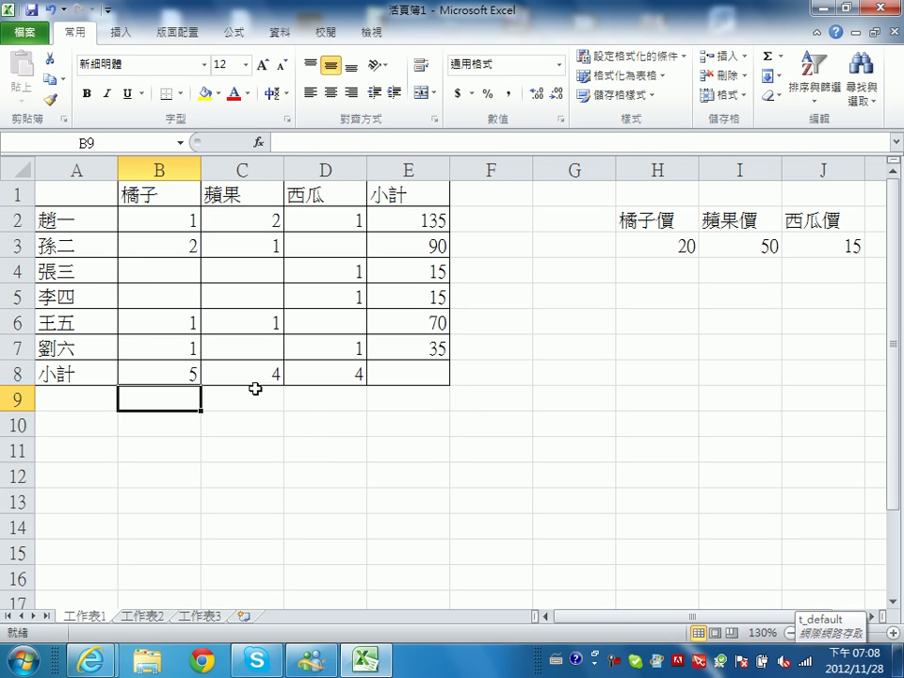
Fill the column-fixed B8 formula across to D8 and check the copied ranges in C8 and D8.
{"action": "left_click", "coordinate": [186, 373]}
{"action": "left_click_drag", "start_coordinate": [201, 383], "coordinate": [366, 377]}
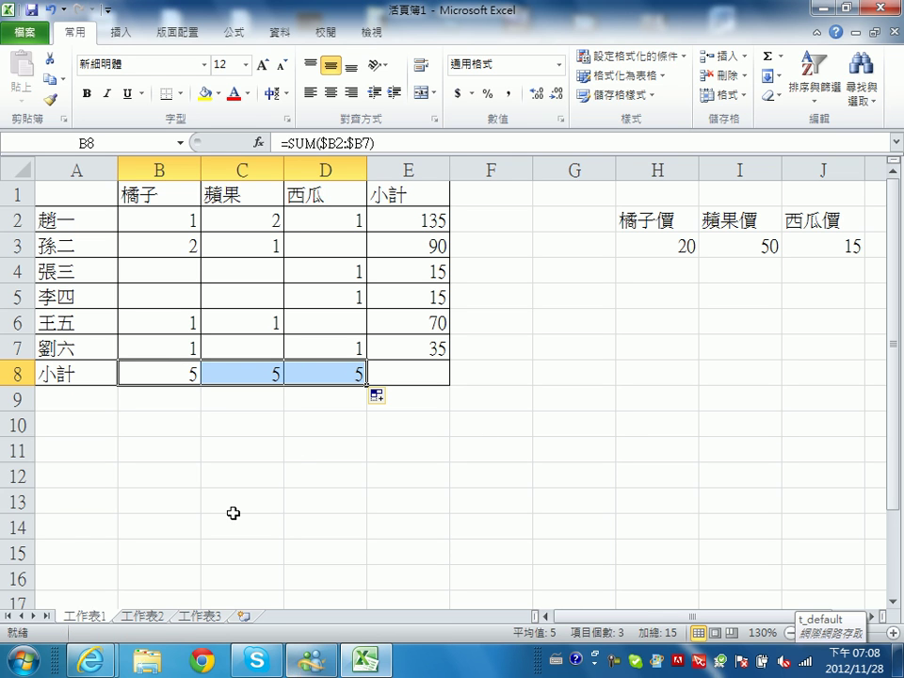
{"action": "left_click", "coordinate": [258, 373]}
{"action": "double_click", "coordinate": [258, 372]}
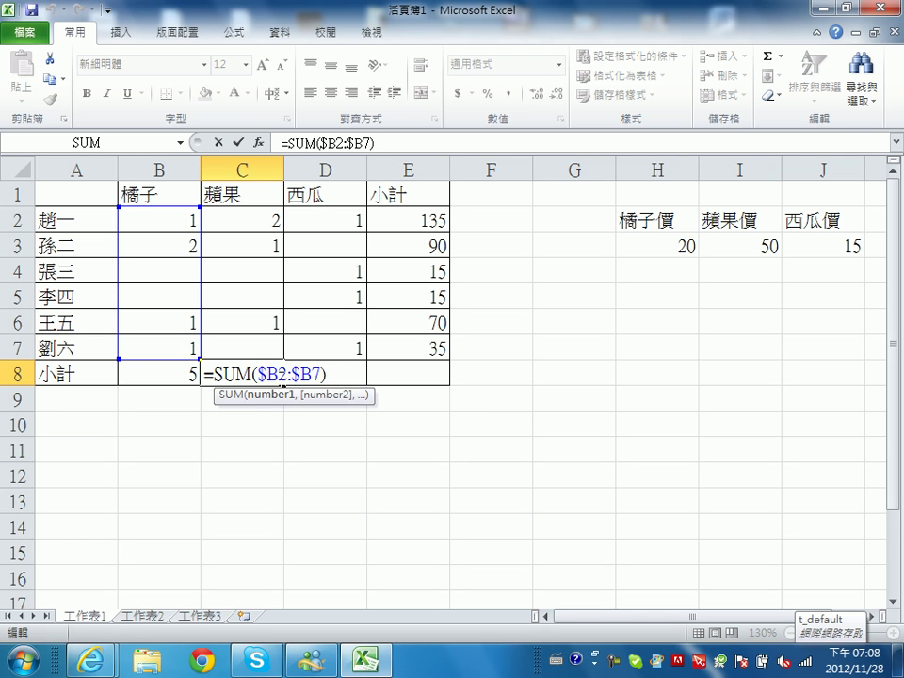
{"action": "key", "text": "Escape"}
{"action": "left_click", "coordinate": [313, 377]}
{"action": "double_click", "coordinate": [319, 377]}
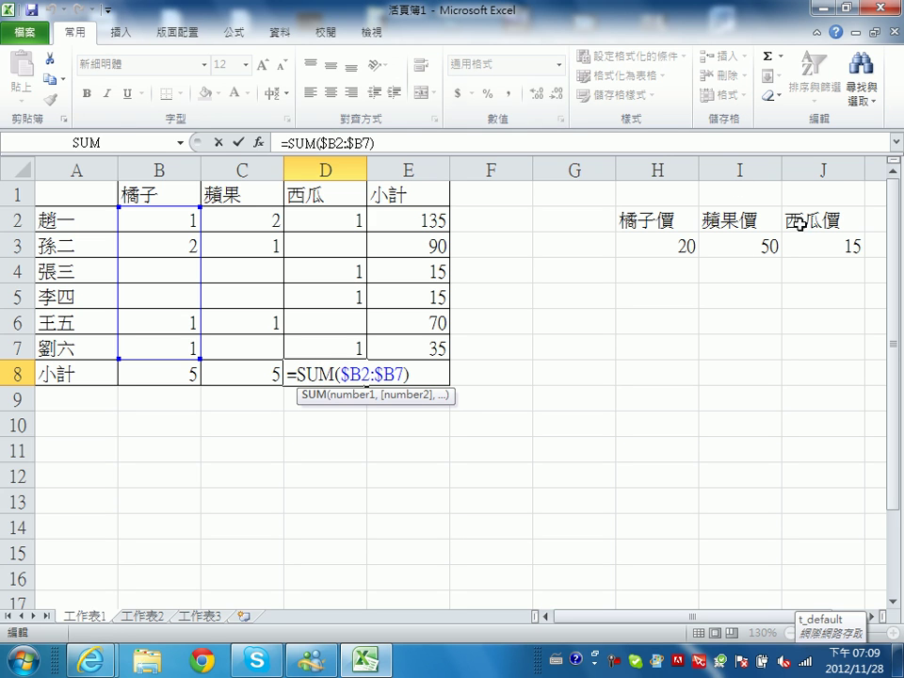
{"action": "key", "text": "ctrl+Return"}
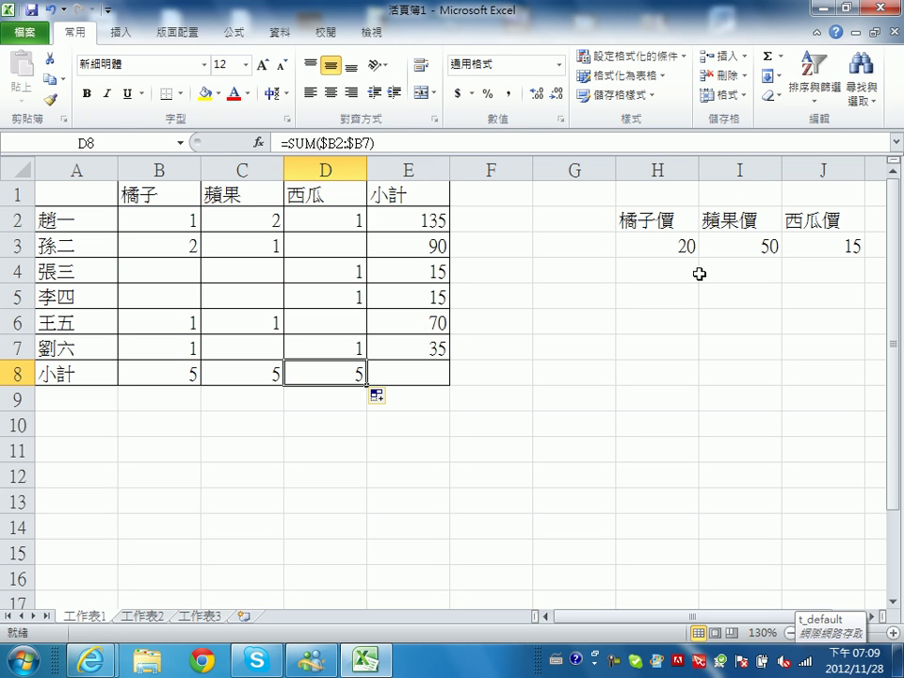
Review the 橘子 price in H3 and the absolute price references in E2's formula.
{"action": "left_click", "coordinate": [644, 241]}
{"action": "left_click", "coordinate": [414, 216]}
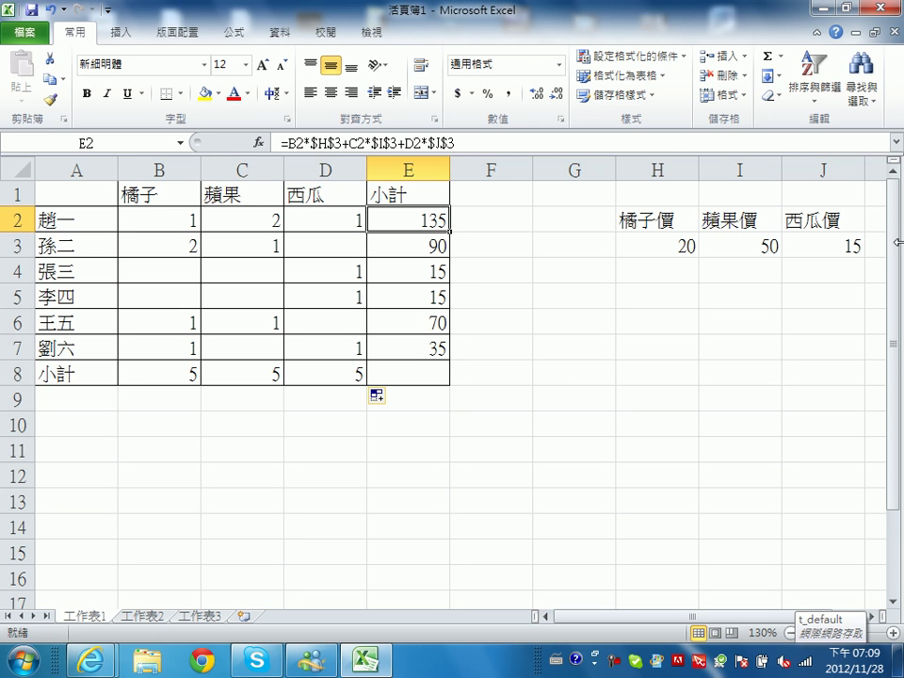
{"action": "double_click", "coordinate": [446, 142]}
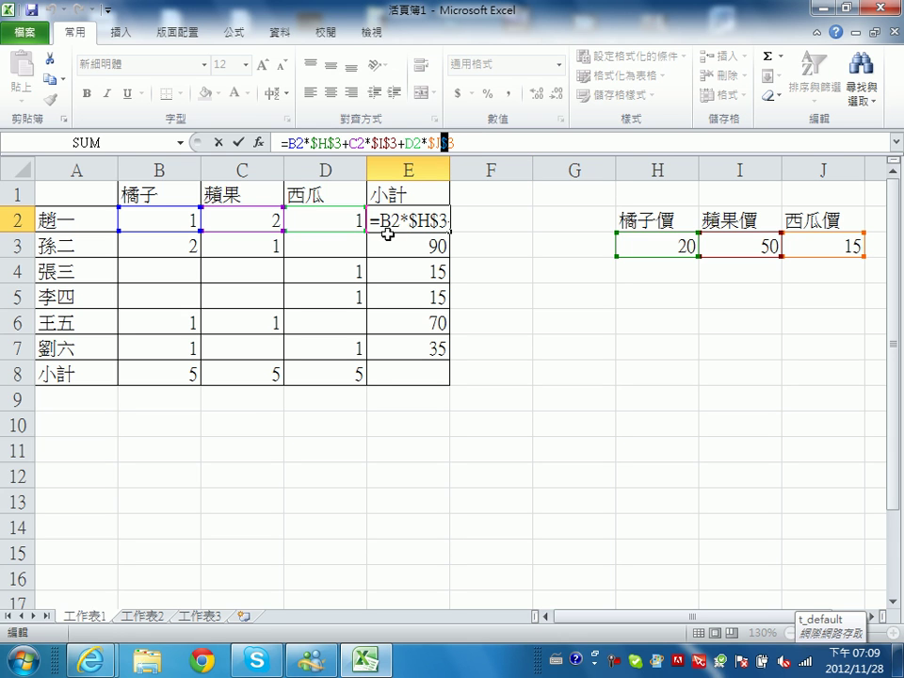
{"action": "type", "text": "J"}
{"action": "key", "text": "Return"}
Undo the last fill of the B8 formula across C8 and D8, and check the three total cells.
{"action": "left_click", "coordinate": [183, 374]}
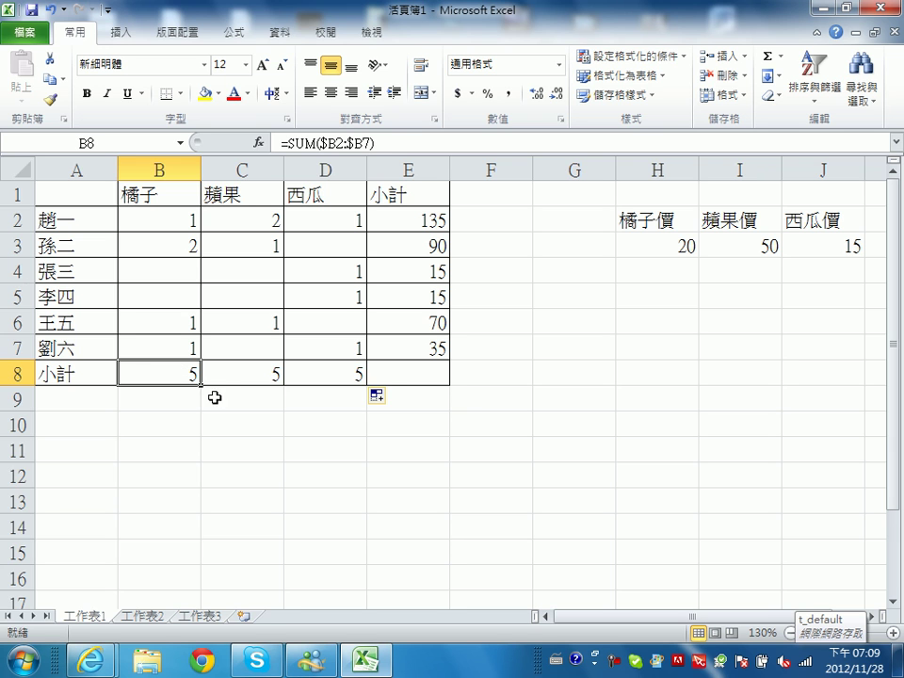
{"action": "key", "text": "ctrl+z"}
{"action": "left_click", "coordinate": [224, 376]}
{"action": "left_click", "coordinate": [299, 379]}
{"action": "left_click", "coordinate": [190, 377]}
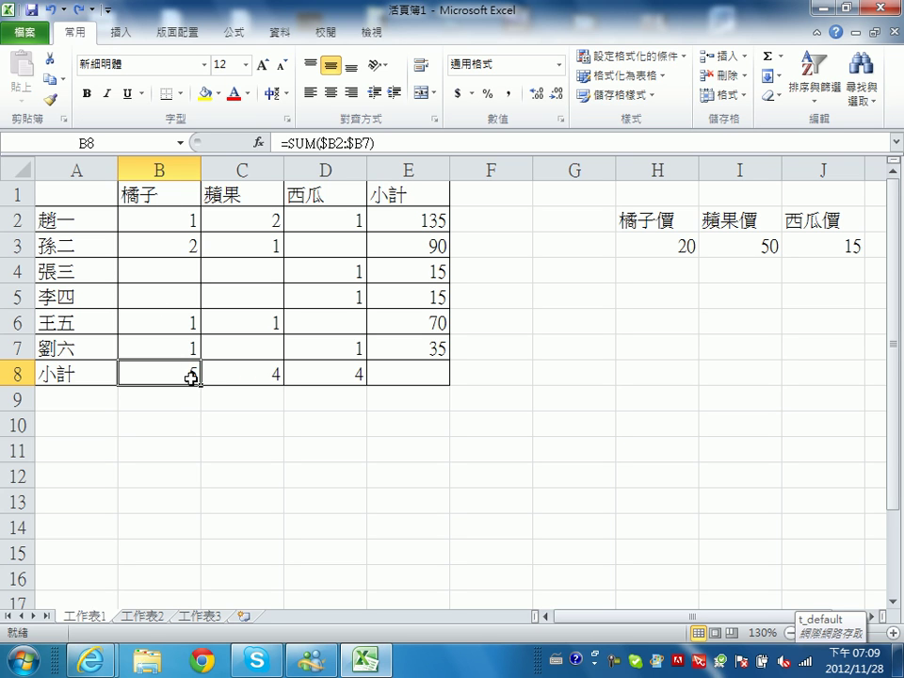
Check the sum formulas in C8 and D8, and insert a blank row above row 3.
{"action": "left_click", "coordinate": [250, 379]}
{"action": "left_click", "coordinate": [331, 372]}
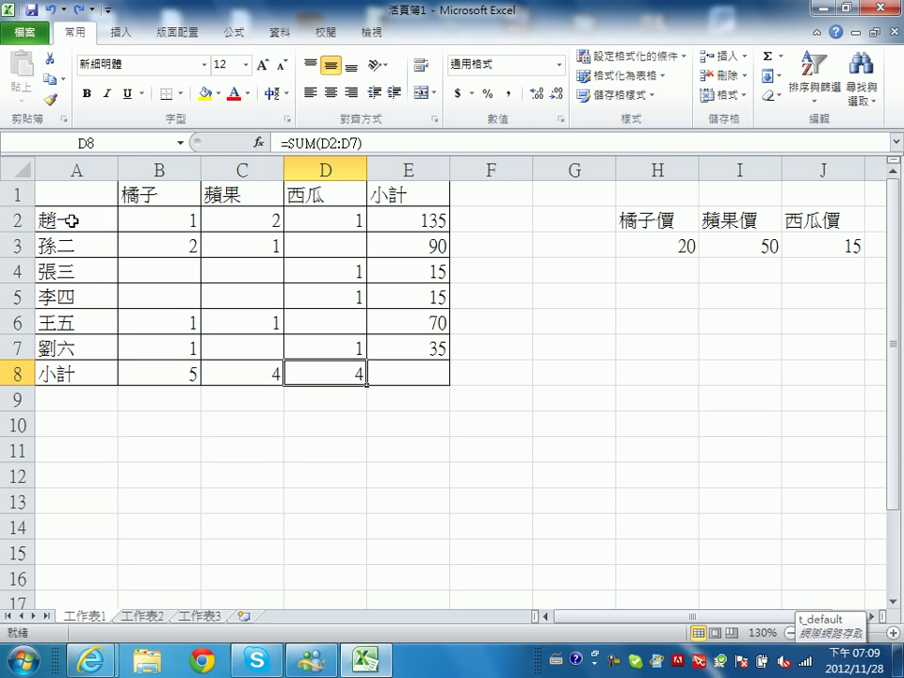
{"action": "left_click", "coordinate": [14, 245]}
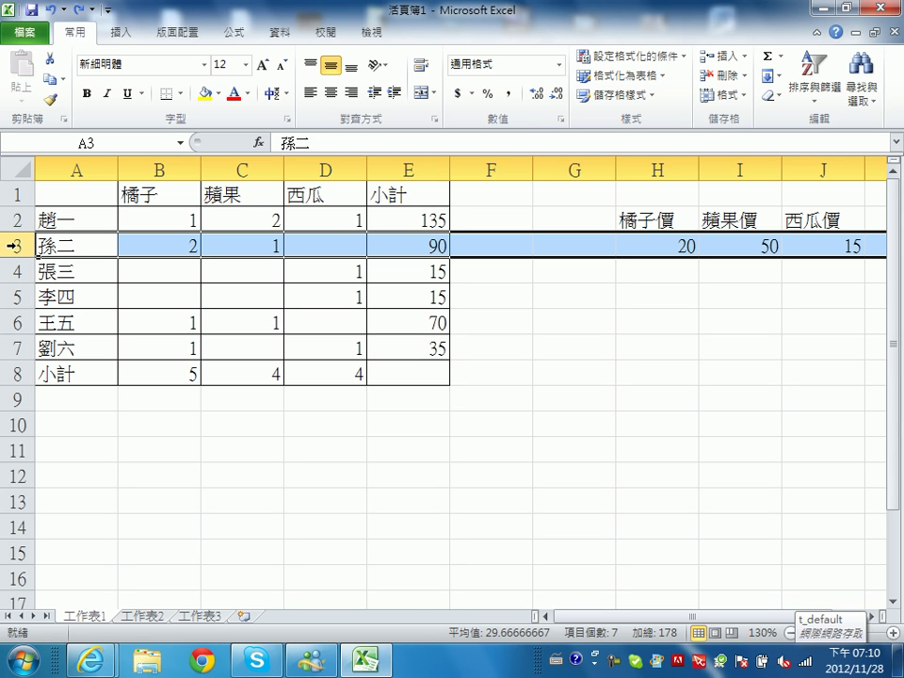
{"action": "right_click", "coordinate": [13, 245]}
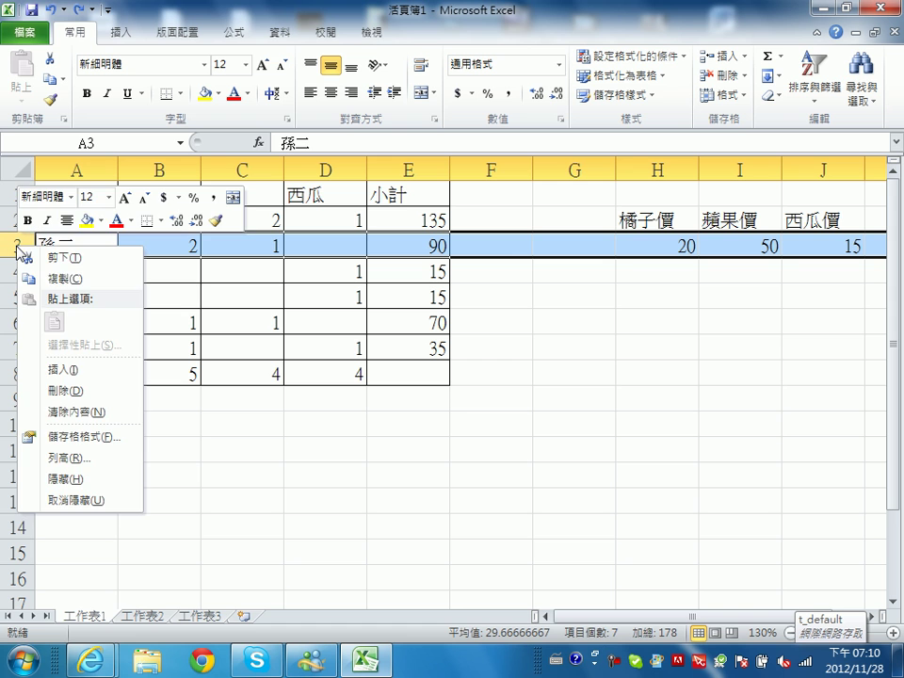
{"action": "left_click", "coordinate": [54, 368]}
{"action": "left_click", "coordinate": [766, 560]}
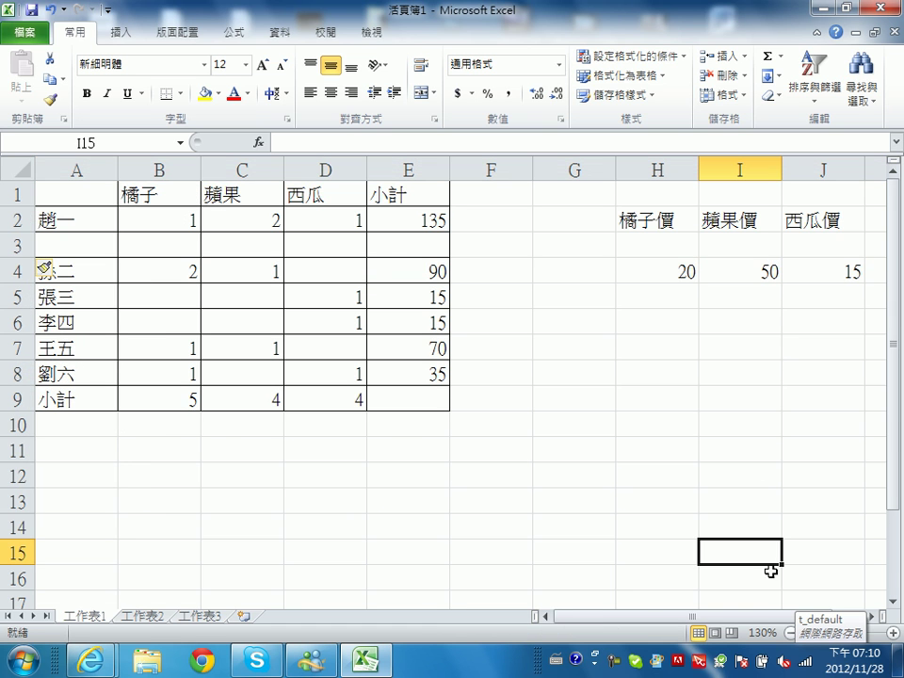
Examine the inserted row's cells from A3 to D3 and H3, the 橘子價 heading in H2, and the formula in E2.
{"action": "left_click", "coordinate": [85, 243]}
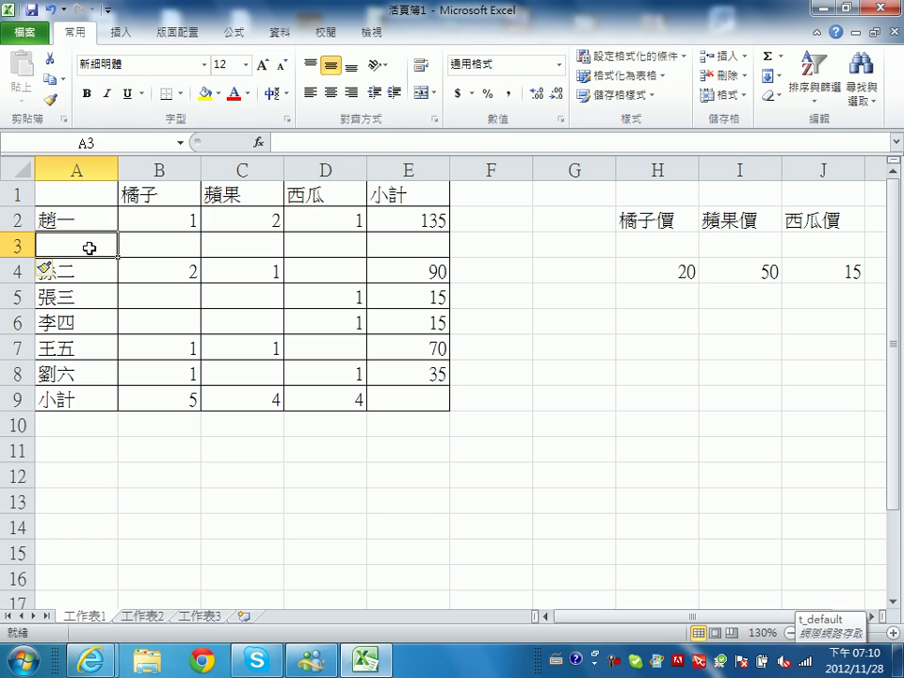
{"action": "left_click", "coordinate": [198, 243]}
{"action": "left_click", "coordinate": [235, 242]}
{"action": "left_click", "coordinate": [341, 242]}
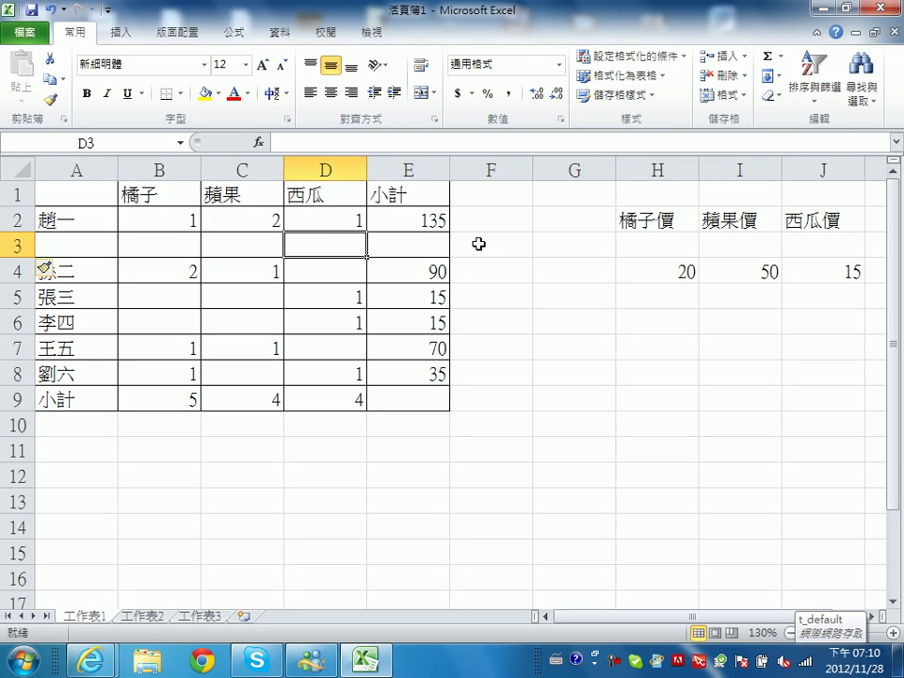
{"action": "left_click", "coordinate": [658, 247]}
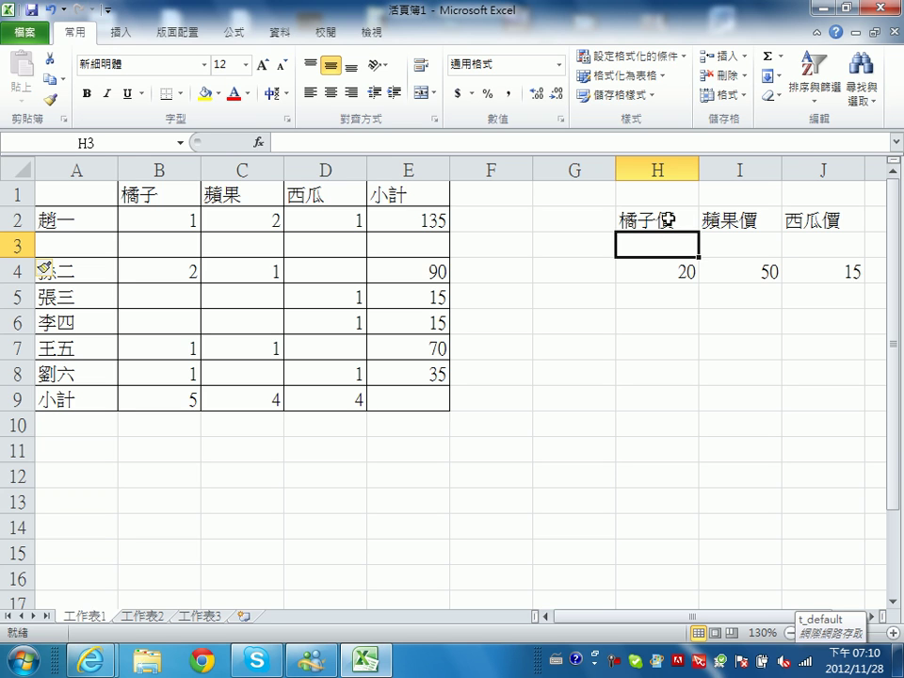
{"action": "left_click", "coordinate": [665, 217]}
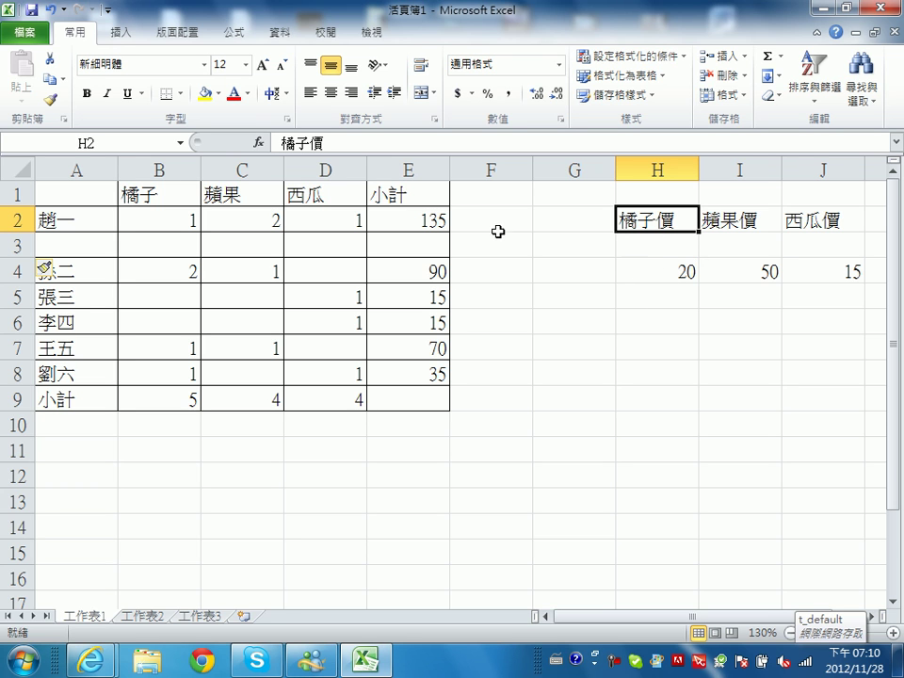
{"action": "left_click", "coordinate": [423, 219]}
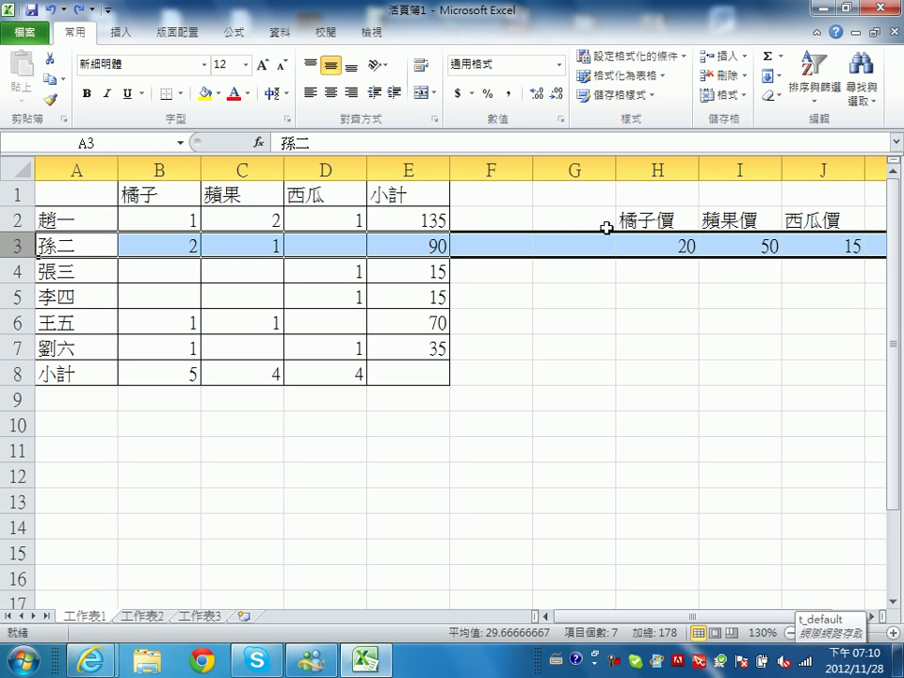
Insert a blank row above row 3, comparing the price references in E2's formula before and after.
{"action": "left_click", "coordinate": [421, 218]}
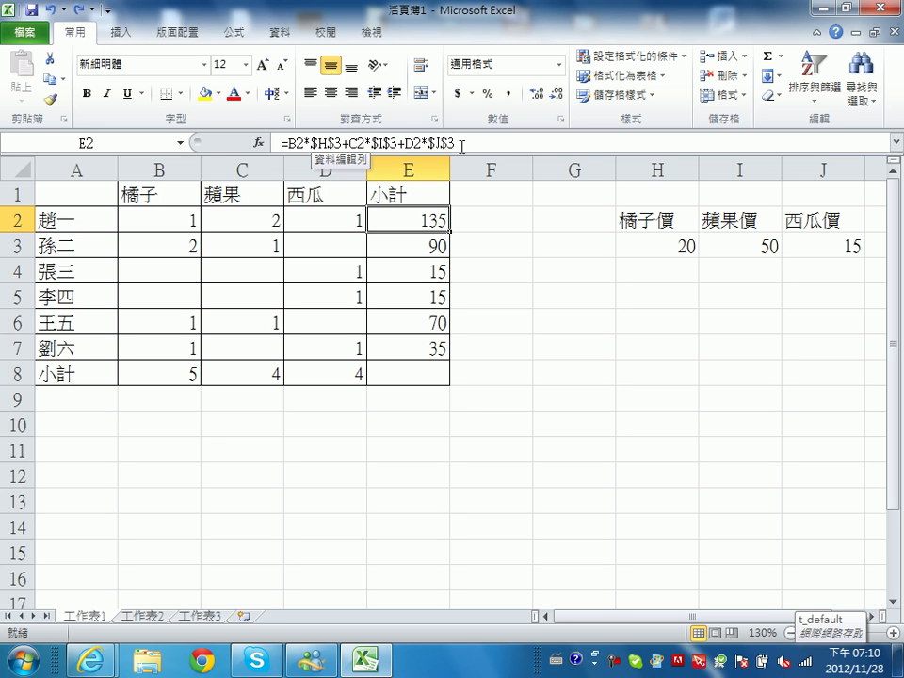
{"action": "left_click", "coordinate": [14, 245]}
{"action": "right_click", "coordinate": [14, 244]}
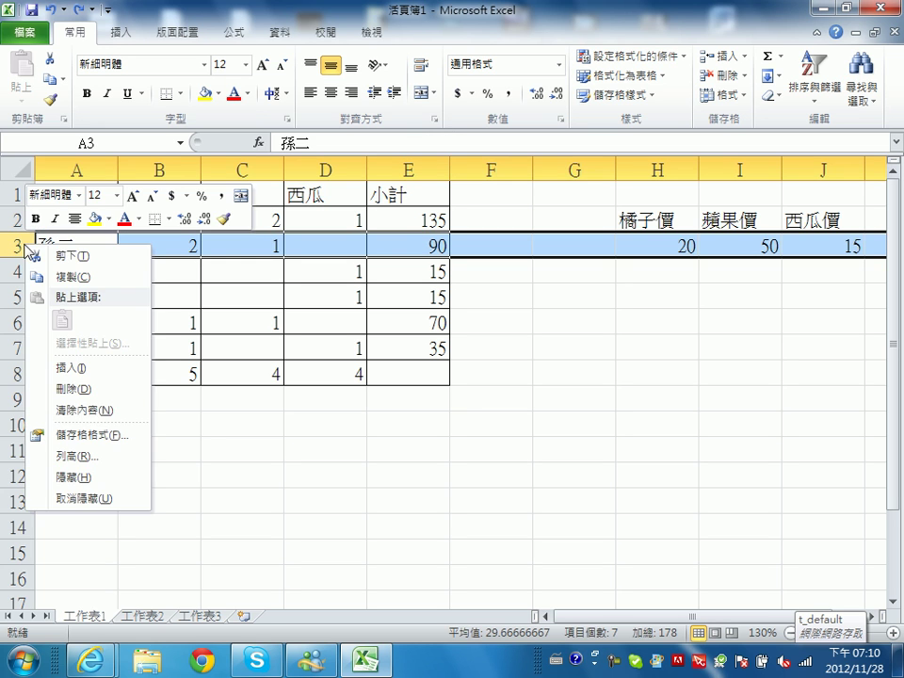
{"action": "left_click", "coordinate": [79, 371]}
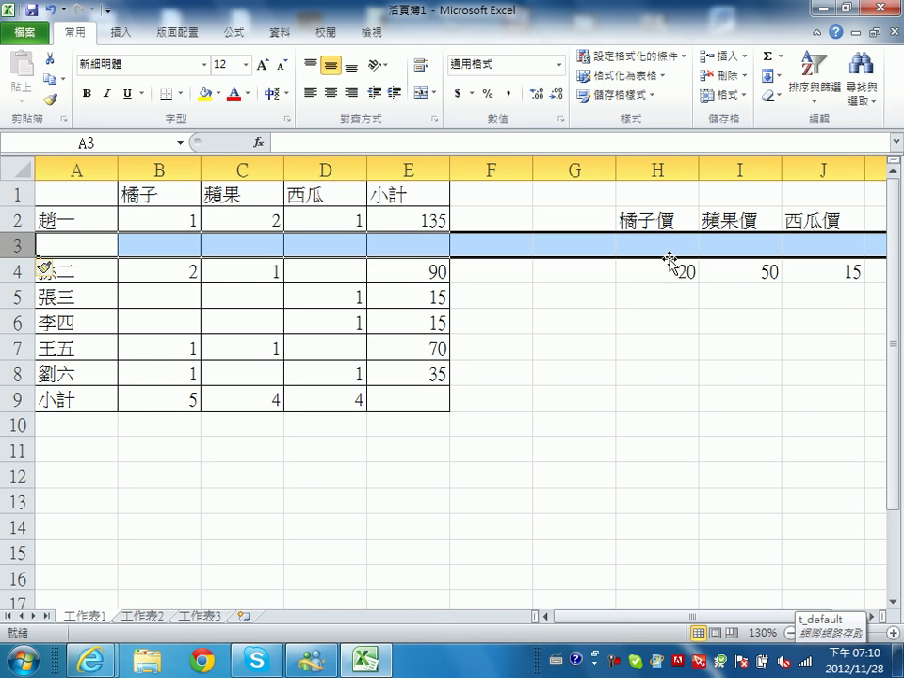
{"action": "left_click", "coordinate": [412, 220]}
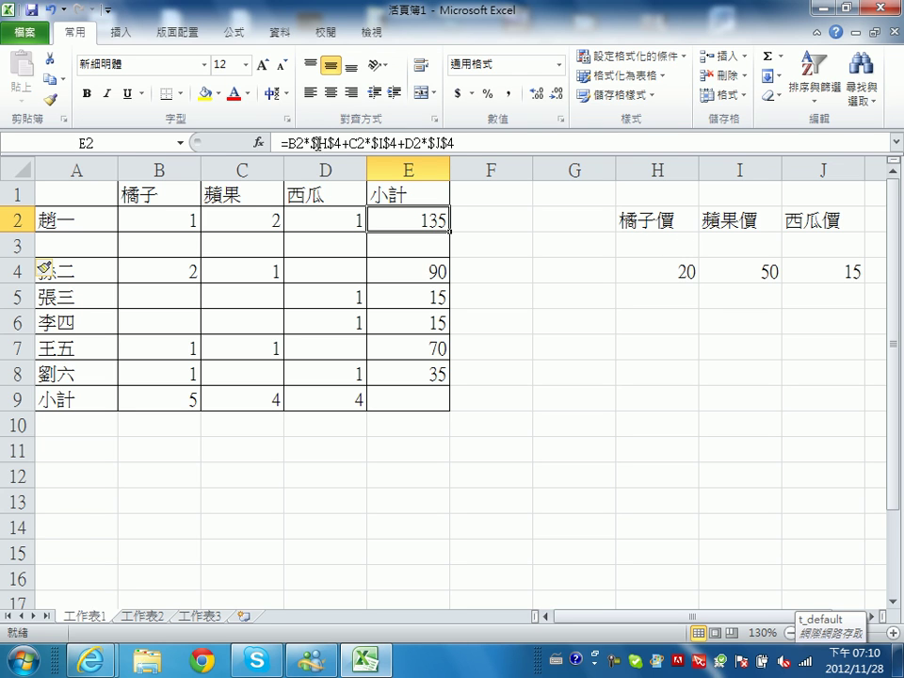
Insert two more blank rows above row 3.
{"action": "left_click", "coordinate": [15, 245]}
{"action": "right_click", "coordinate": [15, 244]}
{"action": "left_click", "coordinate": [68, 369]}
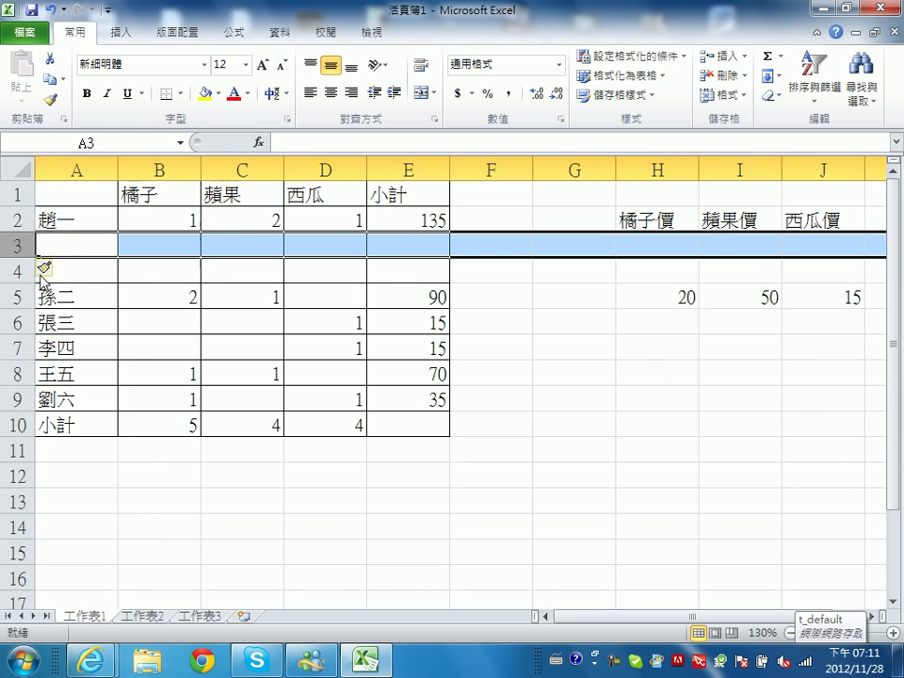
{"action": "left_click", "coordinate": [16, 243]}
{"action": "right_click", "coordinate": [16, 243]}
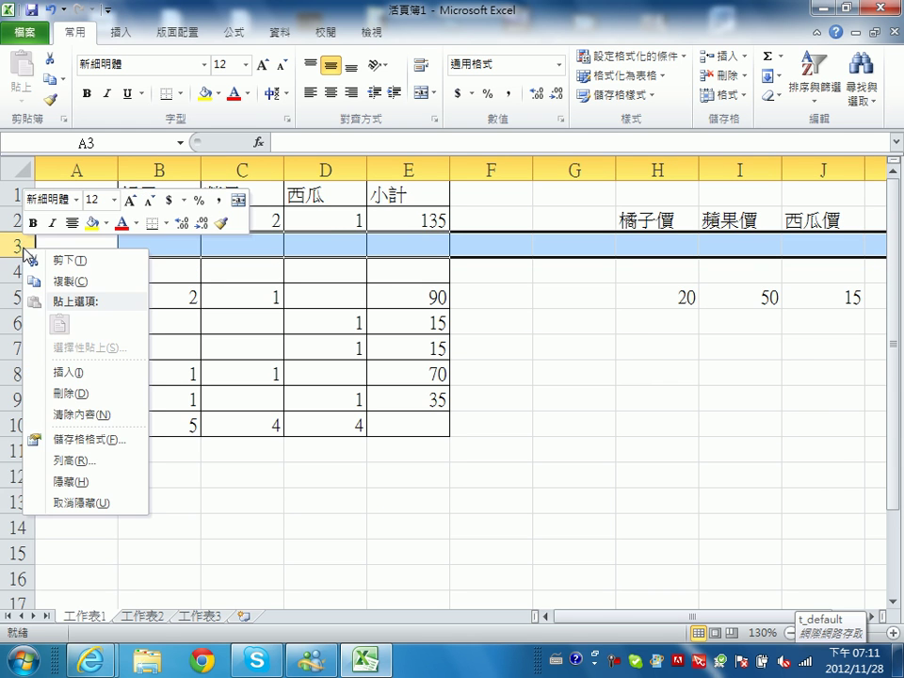
{"action": "left_click", "coordinate": [79, 373]}
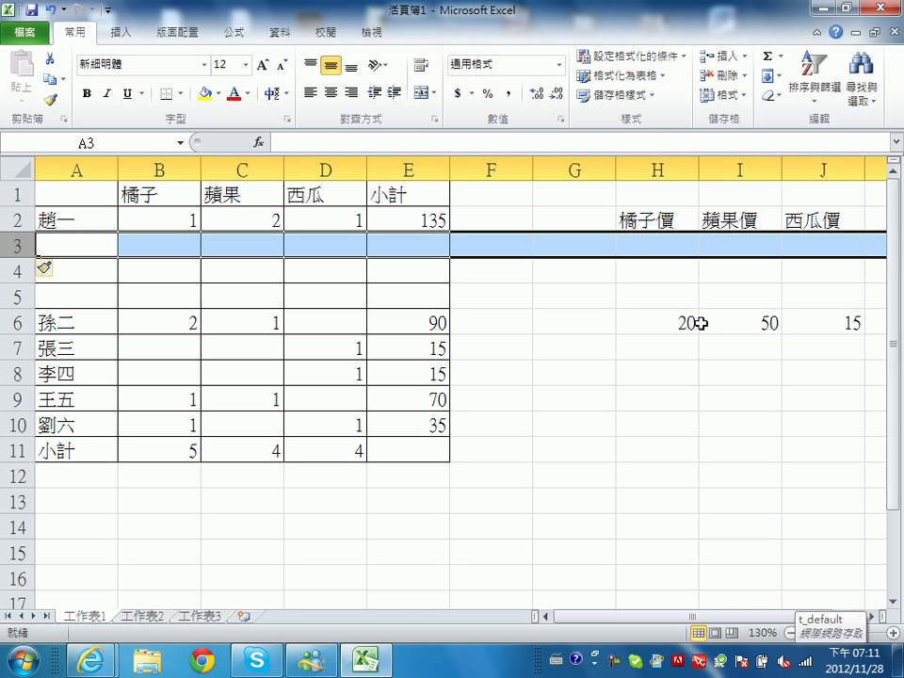
Check the price references in the 小計 formulas in E2 and E6 through E9.
{"action": "left_click", "coordinate": [817, 401]}
{"action": "left_click", "coordinate": [424, 220]}
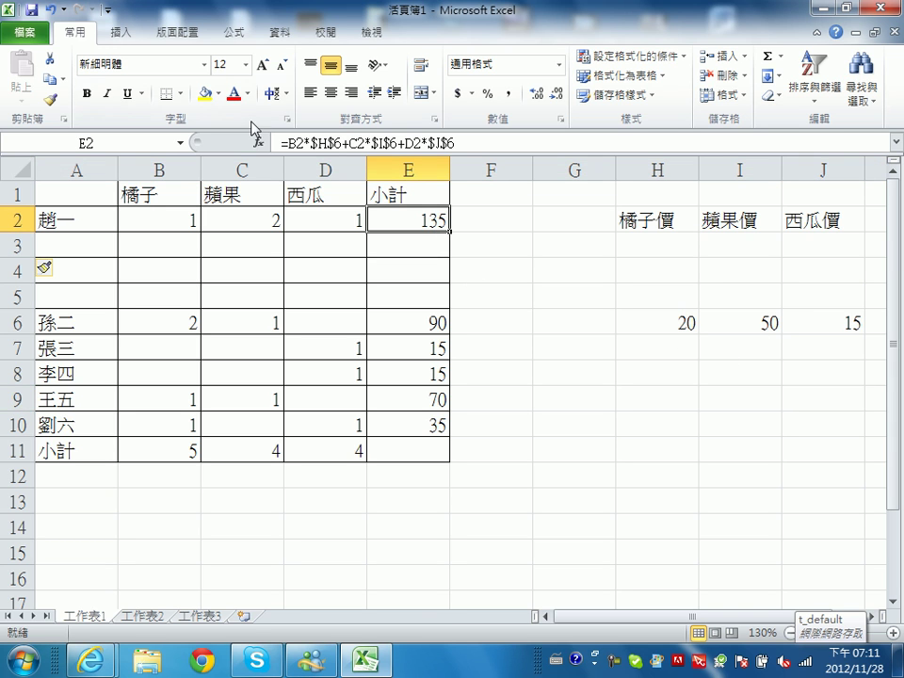
{"action": "left_click", "coordinate": [442, 324]}
{"action": "left_click", "coordinate": [401, 348]}
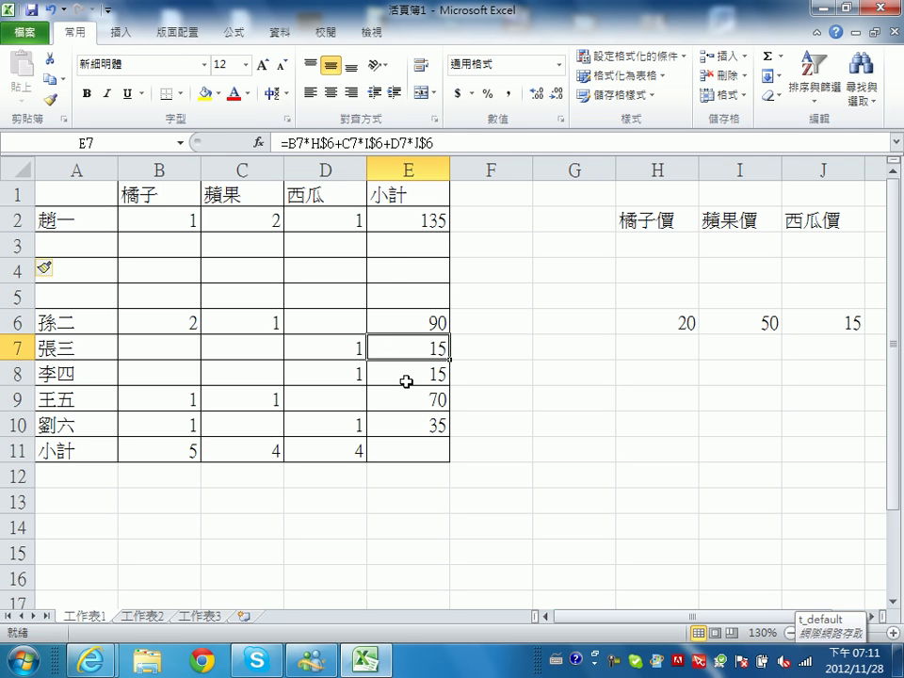
{"action": "left_click", "coordinate": [406, 380]}
{"action": "left_click", "coordinate": [417, 402]}
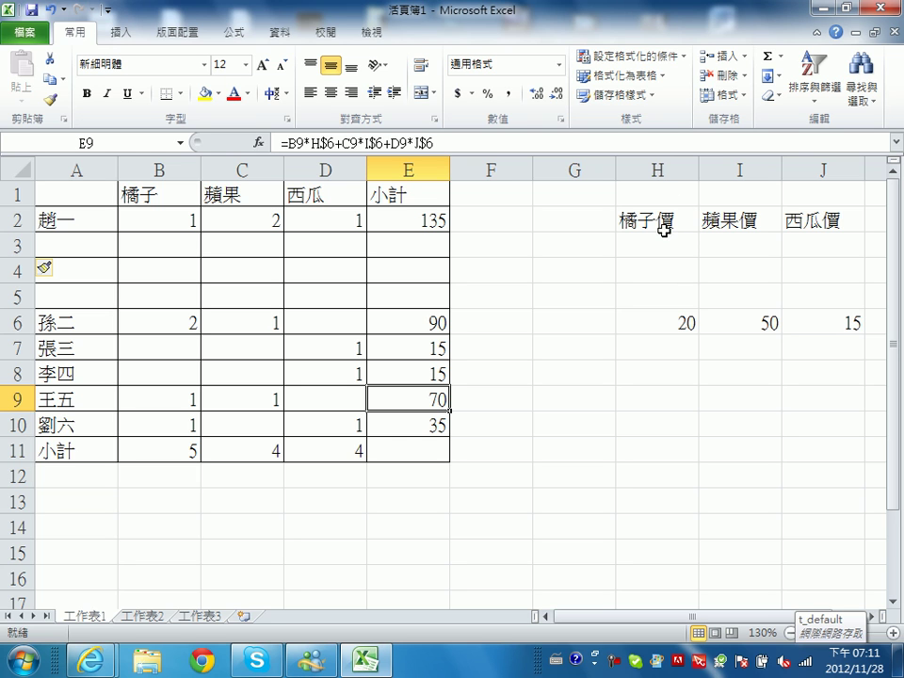
Move the three fruit prices from H6:J6 to H3:J3 and check the price references in E2's formula.
{"action": "left_click_drag", "start_coordinate": [674, 325], "coordinate": [827, 318]}
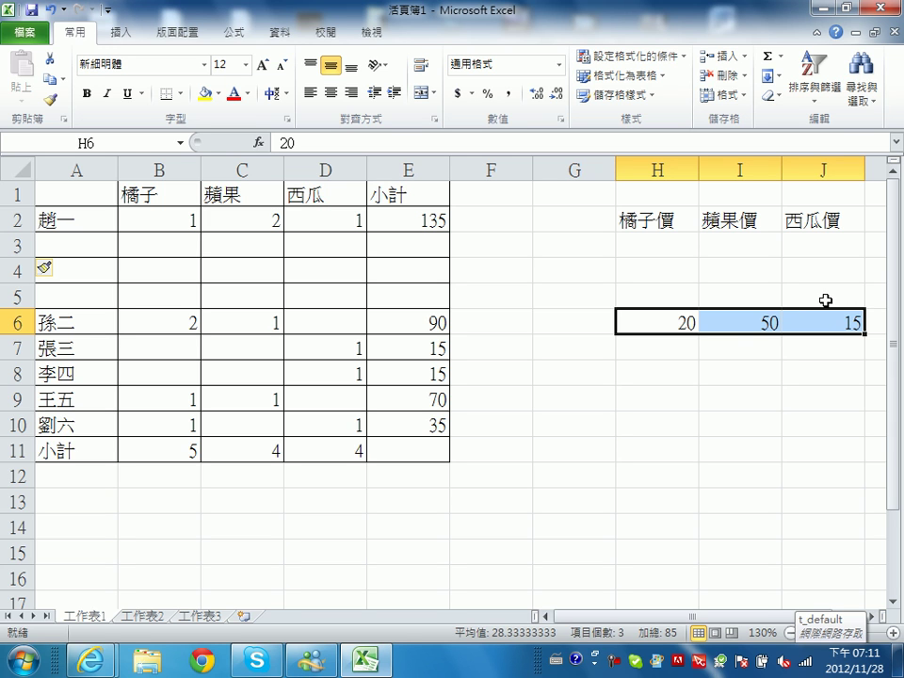
{"action": "key", "text": "ctrl+c"}
{"action": "left_click", "coordinate": [685, 247]}
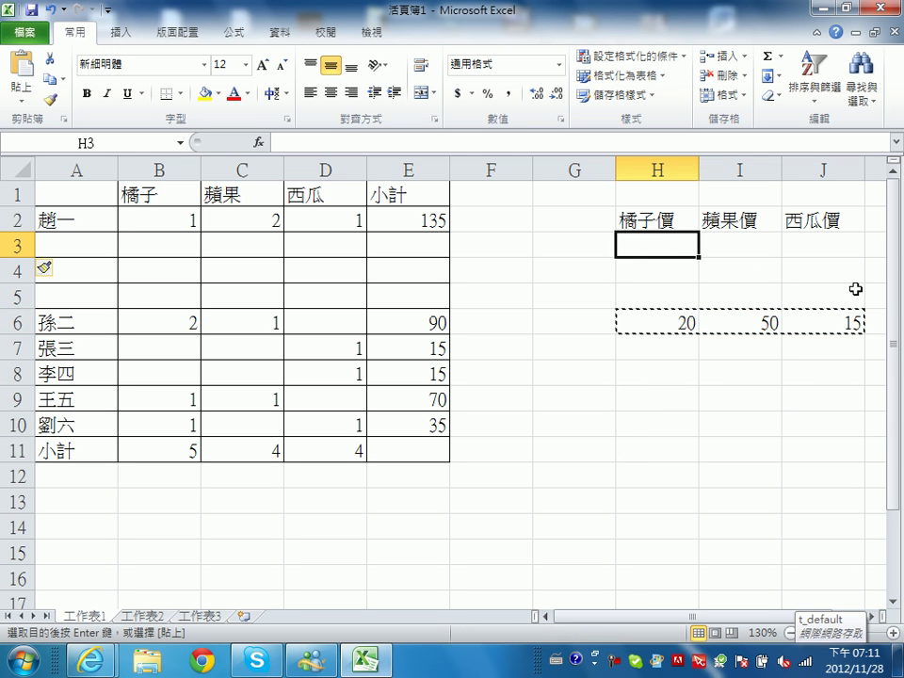
{"action": "key", "text": "ctrl+v"}
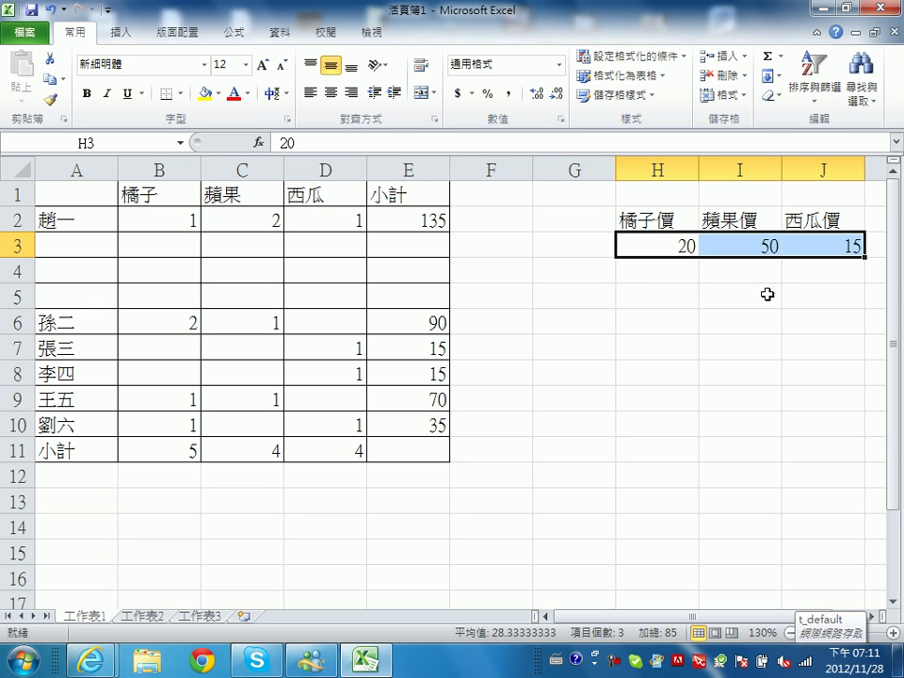
{"action": "left_click", "coordinate": [429, 220]}
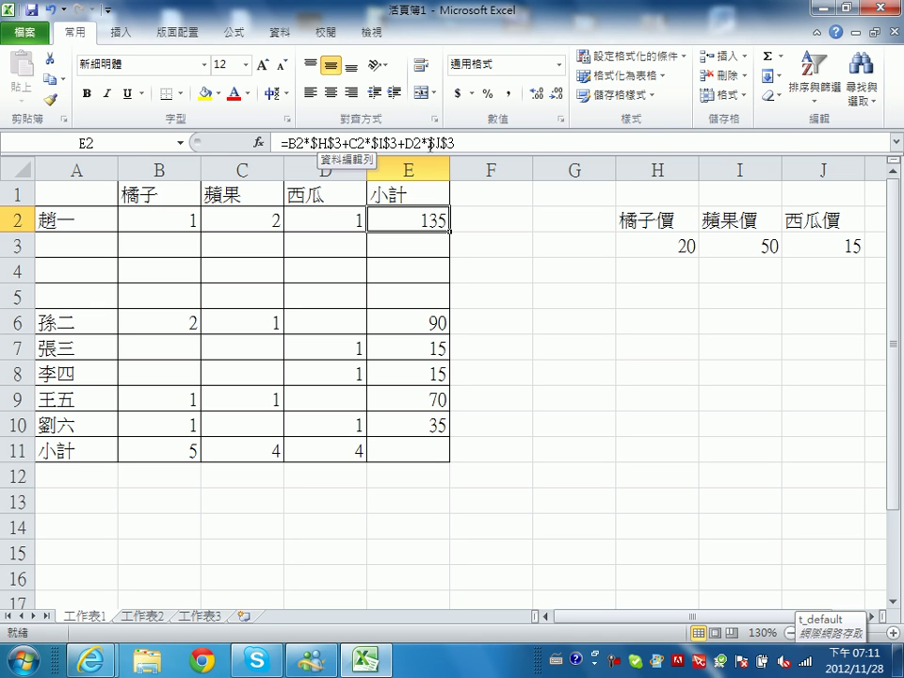
Insert another blank row above row 3, between the fruit price headings and their prices.
{"action": "left_click", "coordinate": [8, 271]}
{"action": "right_click", "coordinate": [15, 272]}
{"action": "left_click", "coordinate": [19, 244]}
{"action": "right_click", "coordinate": [13, 245]}
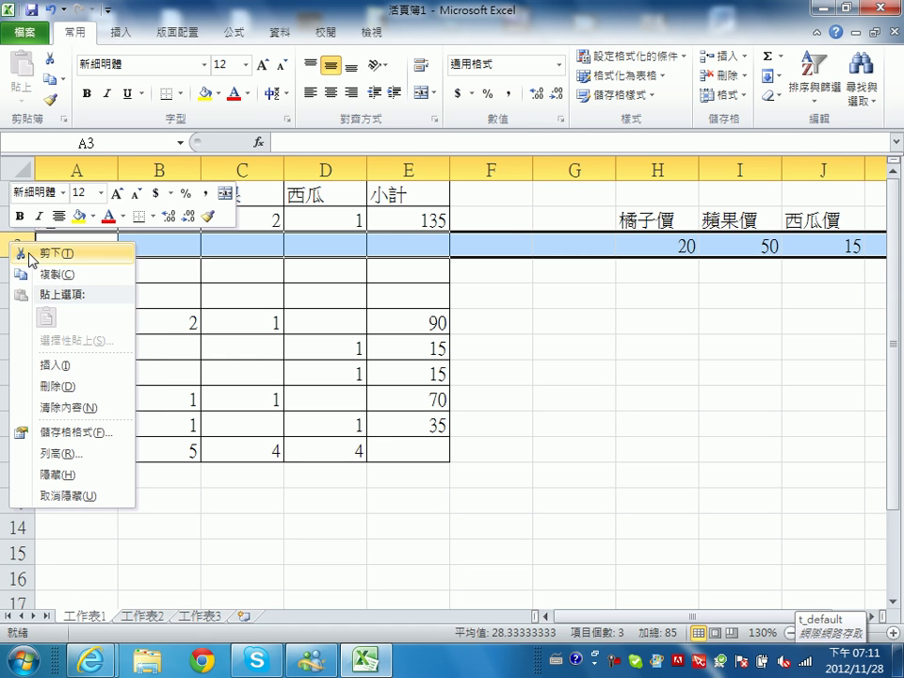
{"action": "left_click", "coordinate": [94, 365]}
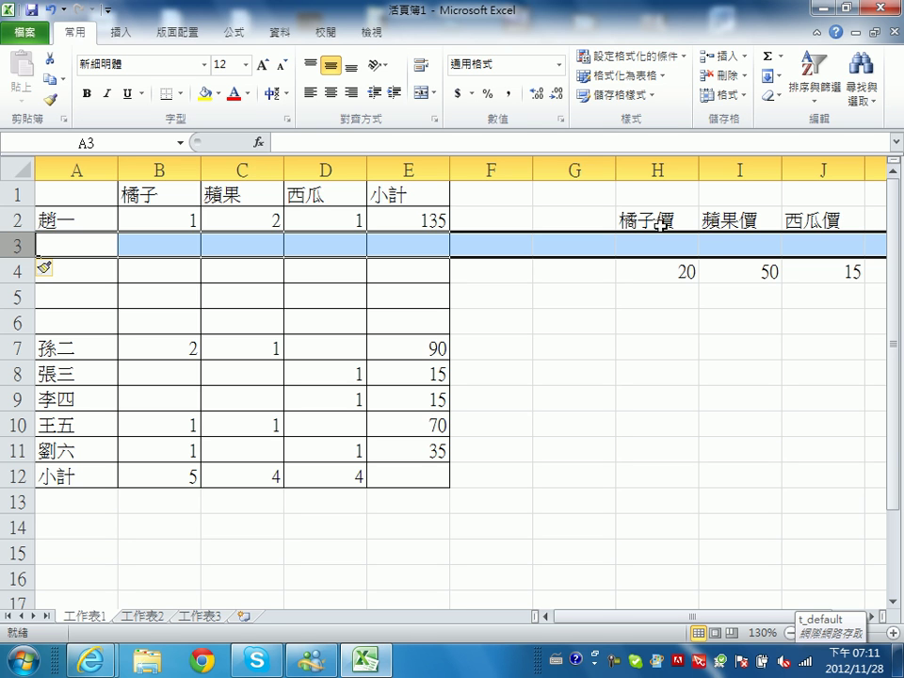
Undo all the blank row insertions and the move of the fruit prices.
{"action": "key", "text": "ctrl+z"}
{"action": "key", "text": "ctrl+z"}
{"action": "key", "text": "ctrl+z"}
{"action": "key", "text": "ctrl+z"}
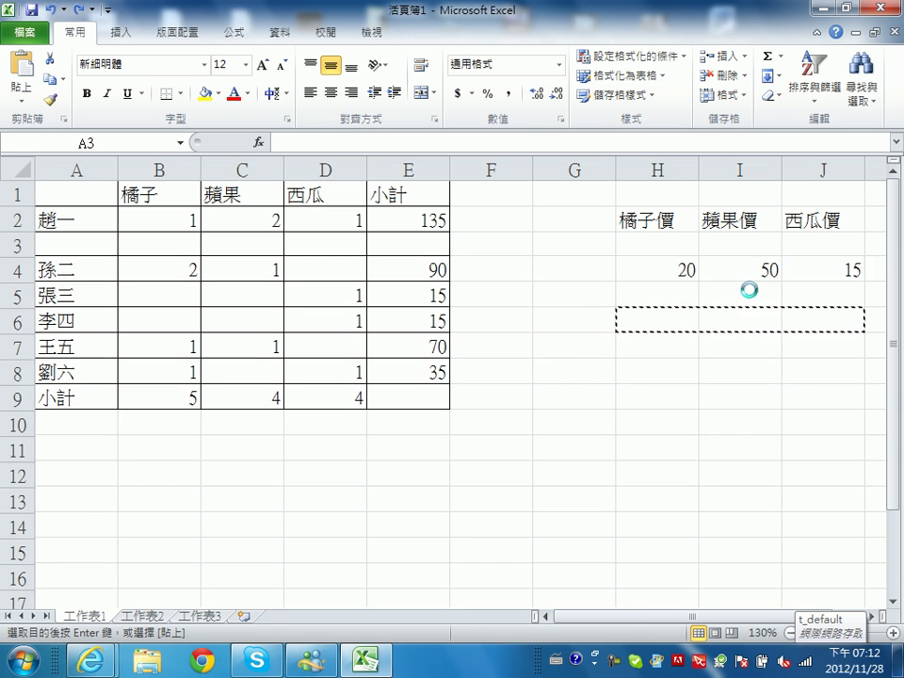
{"action": "left_click", "coordinate": [740, 297]}
{"action": "left_click", "coordinate": [573, 501]}
Move the fruit price headings and prices from H2:J3 to B12:D13, below the quantity table.
{"action": "left_click_drag", "start_coordinate": [666, 216], "coordinate": [831, 244]}
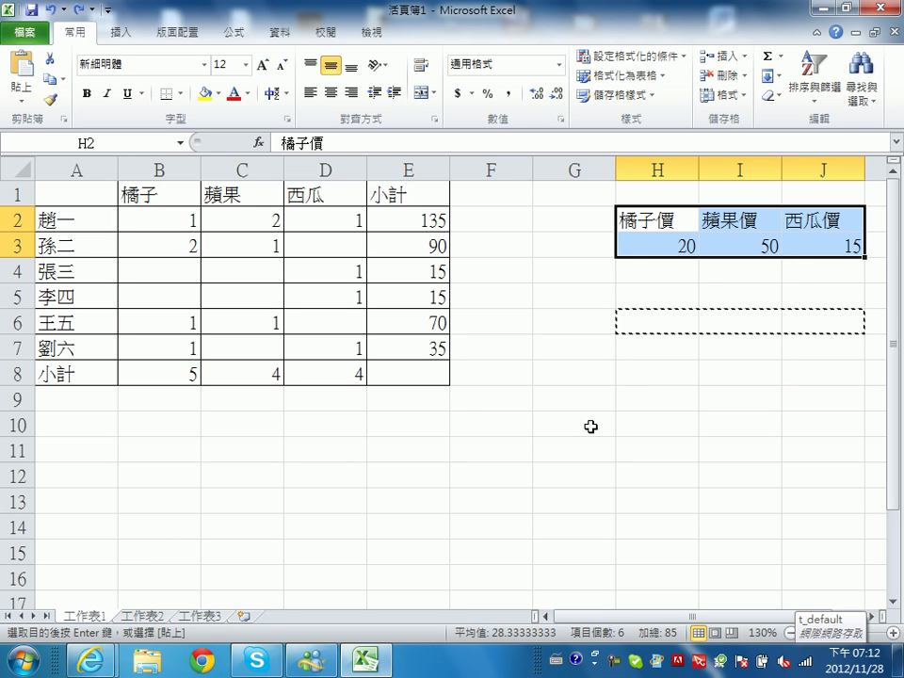
{"action": "left_click", "coordinate": [668, 221]}
{"action": "left_click_drag", "start_coordinate": [650, 226], "coordinate": [838, 250]}
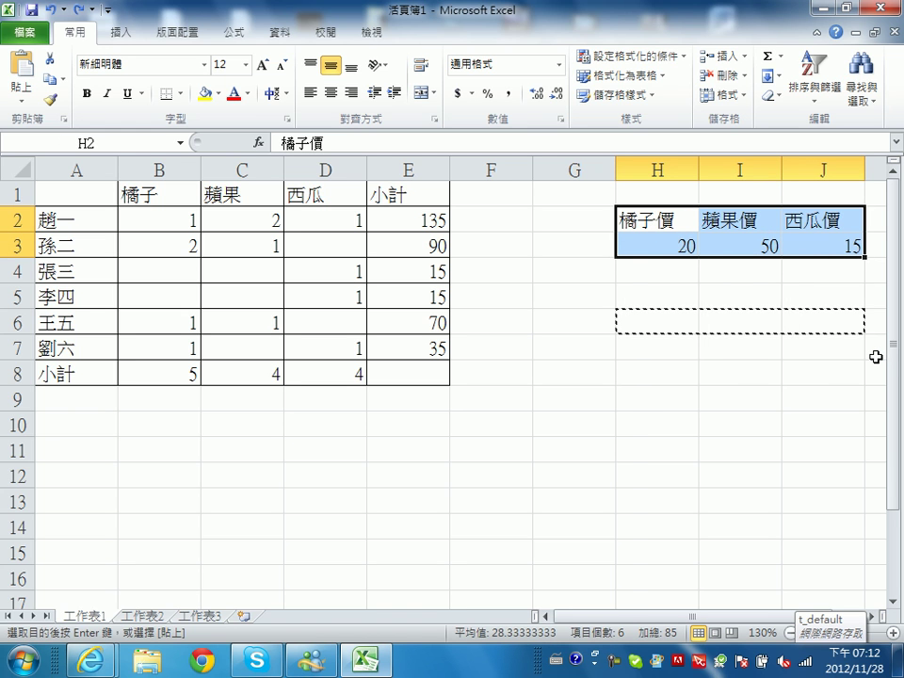
{"action": "key", "text": "ctrl+c"}
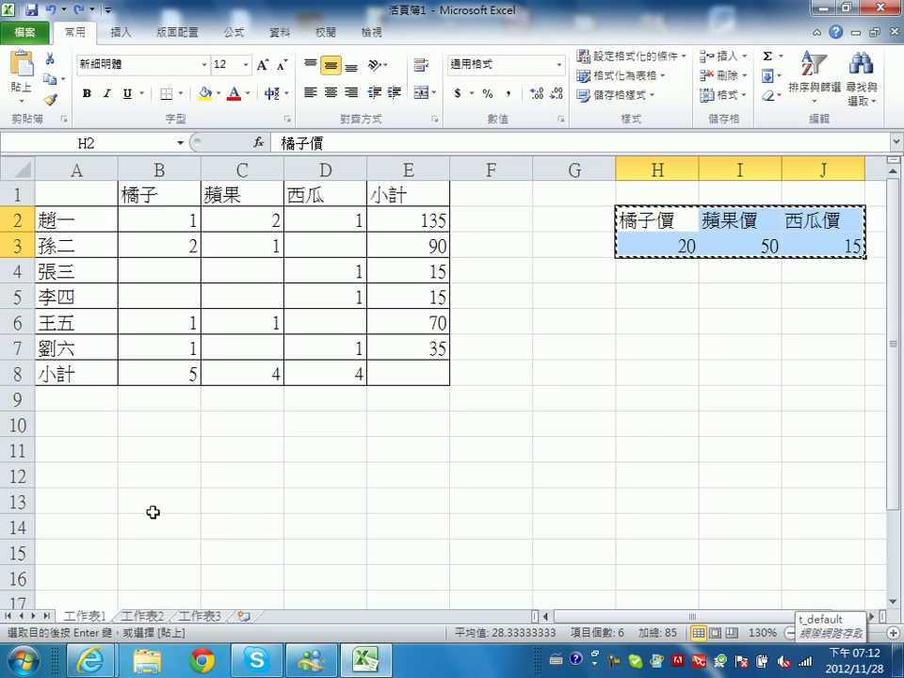
{"action": "left_click", "coordinate": [157, 478]}
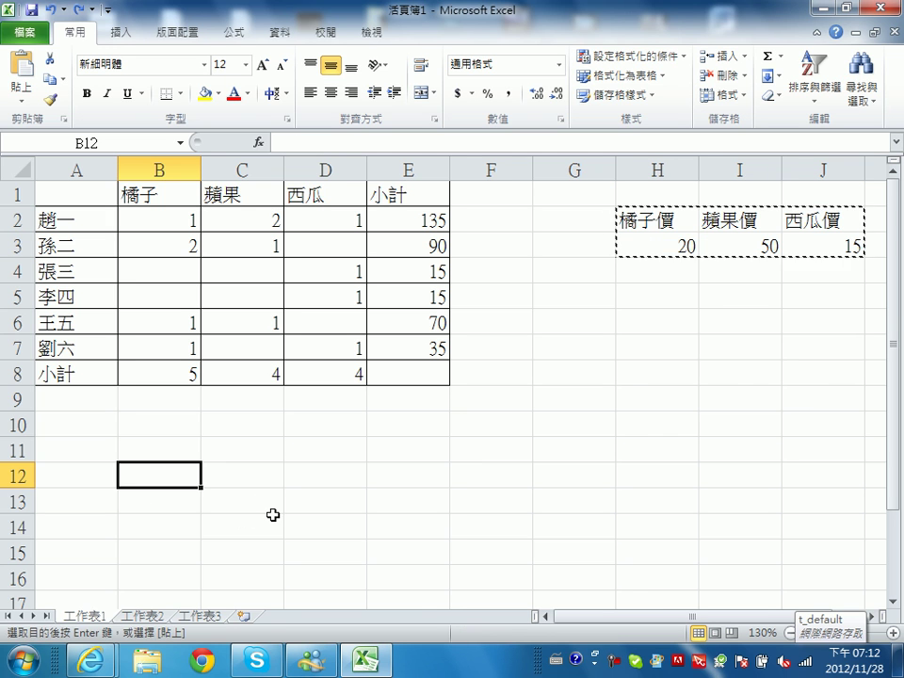
{"action": "key", "text": "Return"}
{"action": "left_click", "coordinate": [416, 502]}
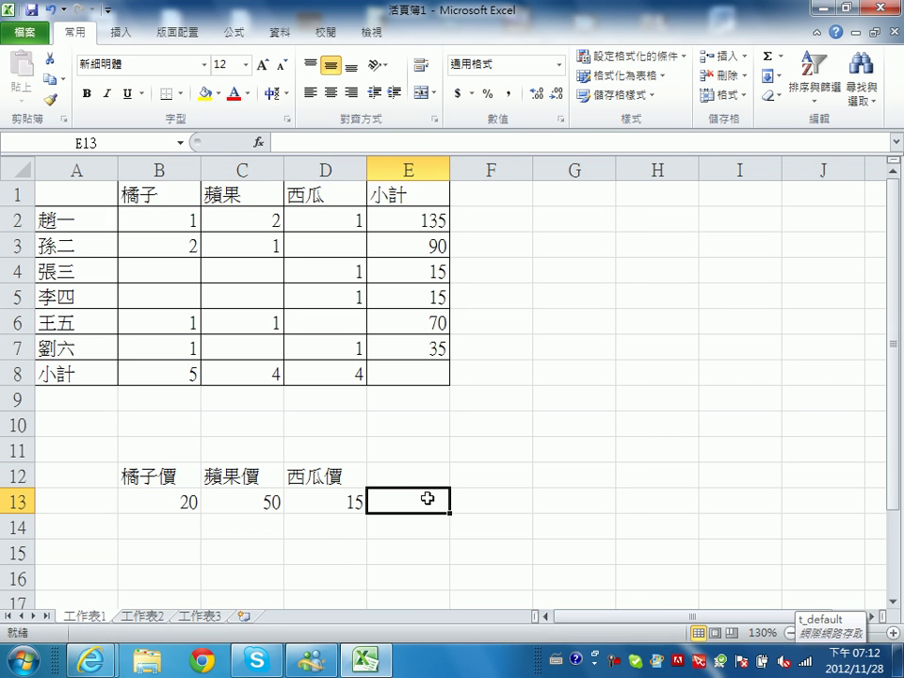
Check the prices in D13 and B13 against the absolute price references in E2's formula.
{"action": "left_click", "coordinate": [322, 487]}
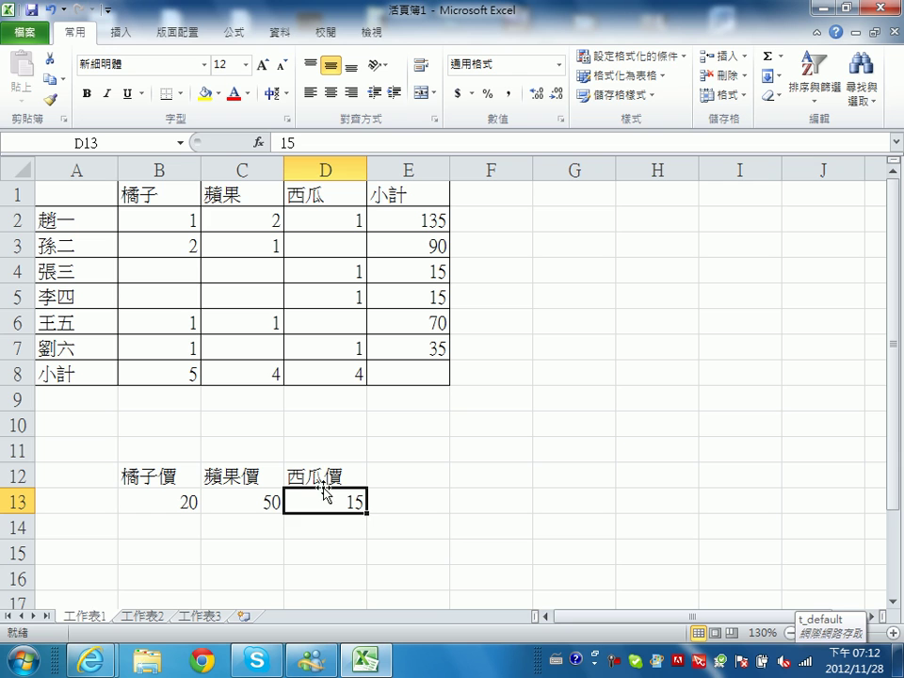
{"action": "left_click", "coordinate": [421, 216]}
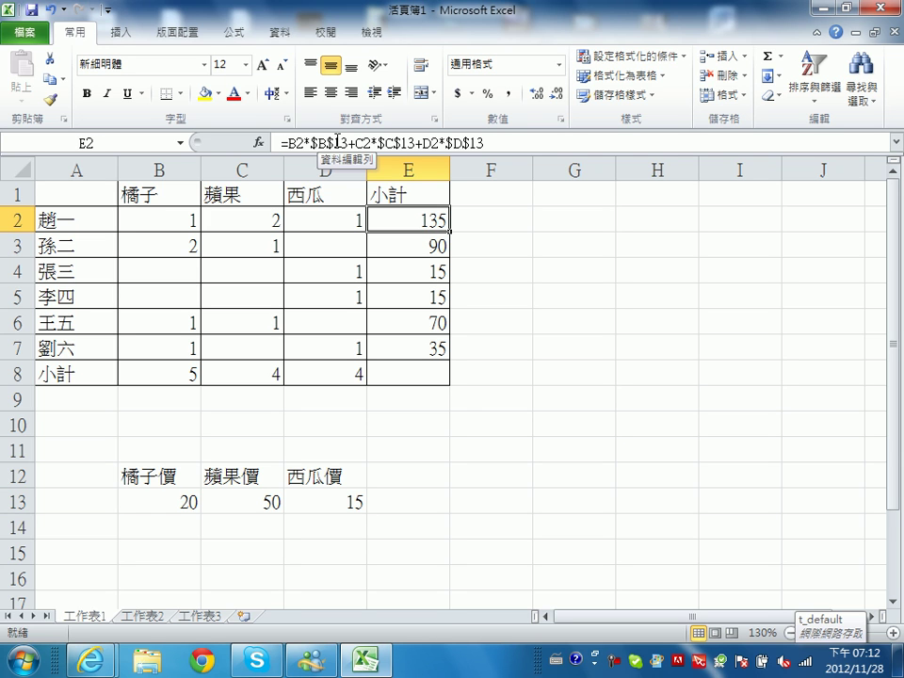
{"action": "left_click", "coordinate": [156, 506]}
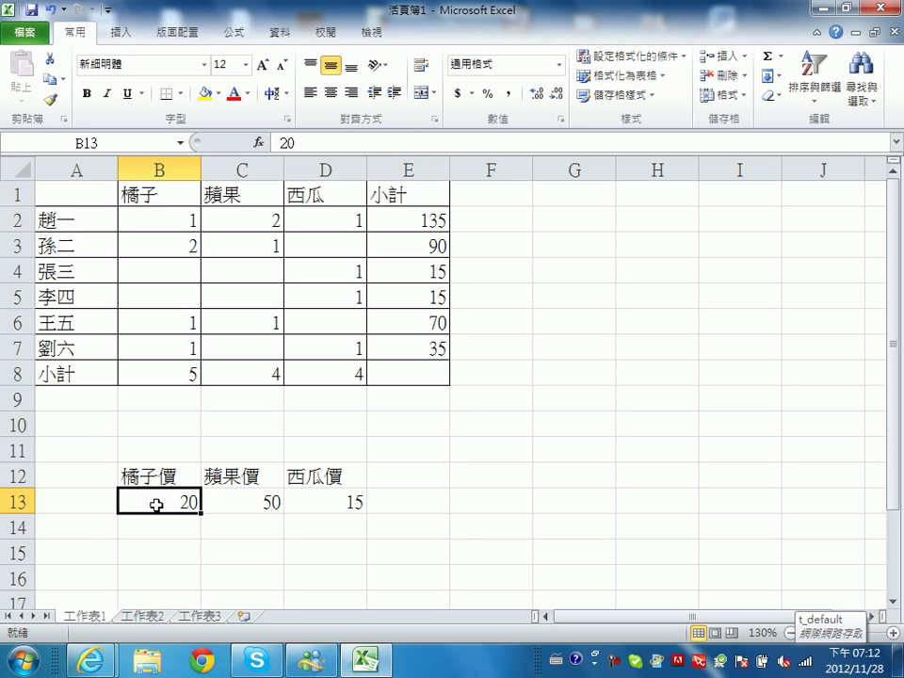
{"action": "left_click", "coordinate": [414, 226]}
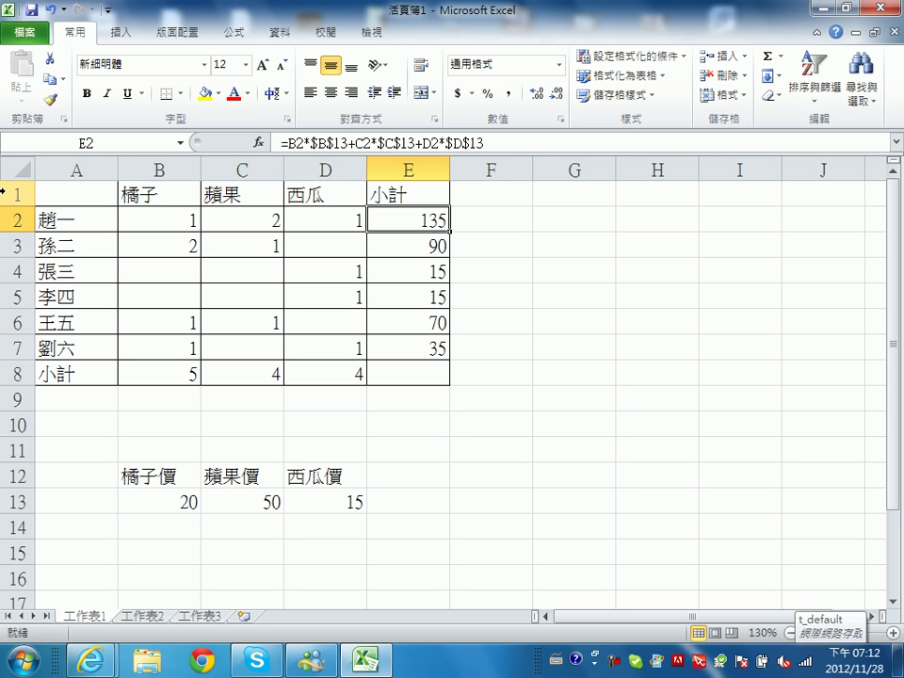
Insert two blank rows above row 3 of the quantity table.
{"action": "right_click", "coordinate": [15, 246]}
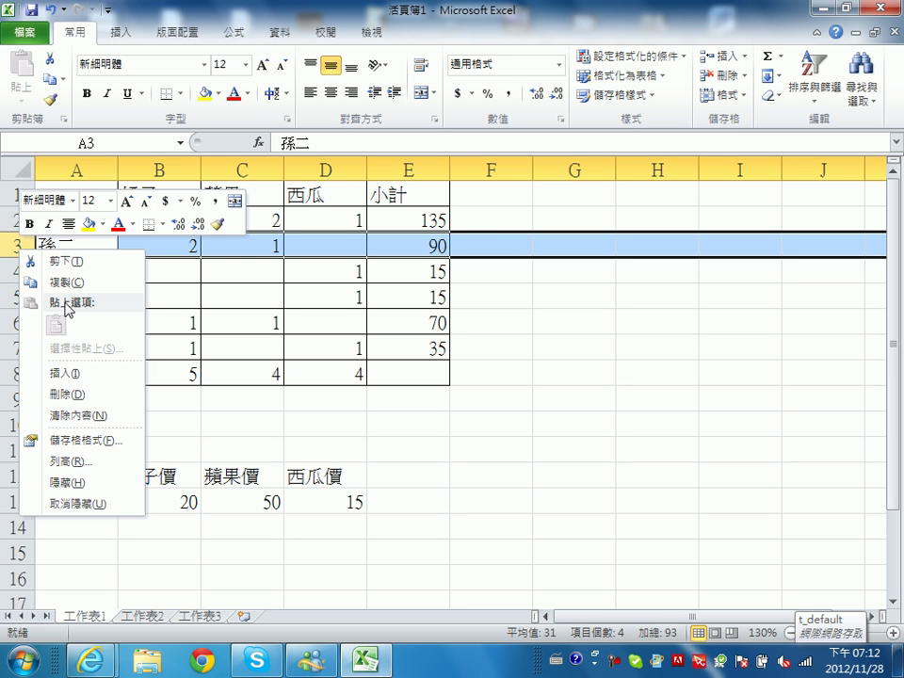
{"action": "left_click", "coordinate": [54, 376]}
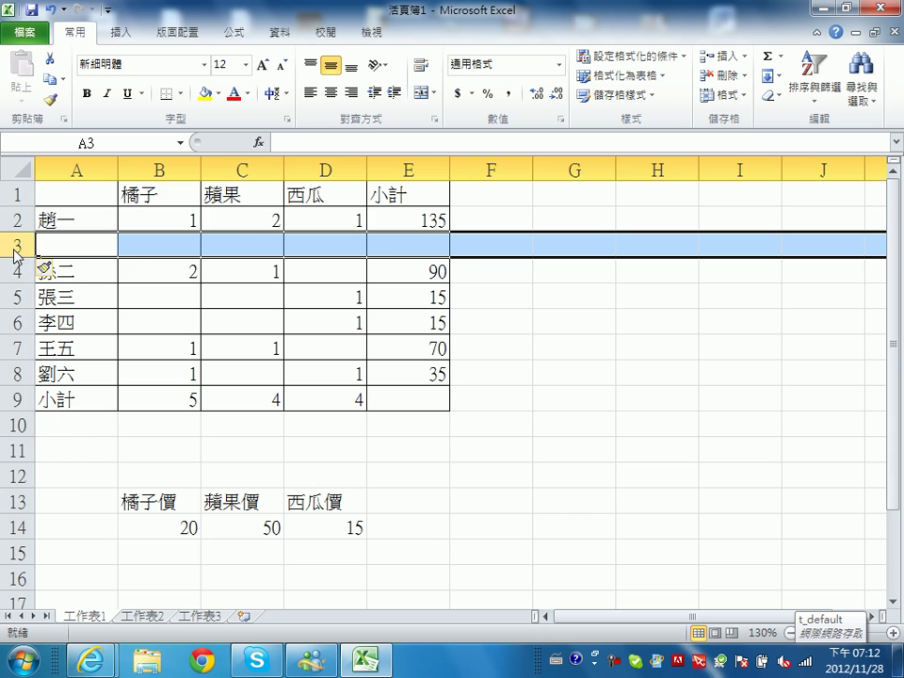
{"action": "right_click", "coordinate": [15, 246]}
{"action": "left_click", "coordinate": [58, 373]}
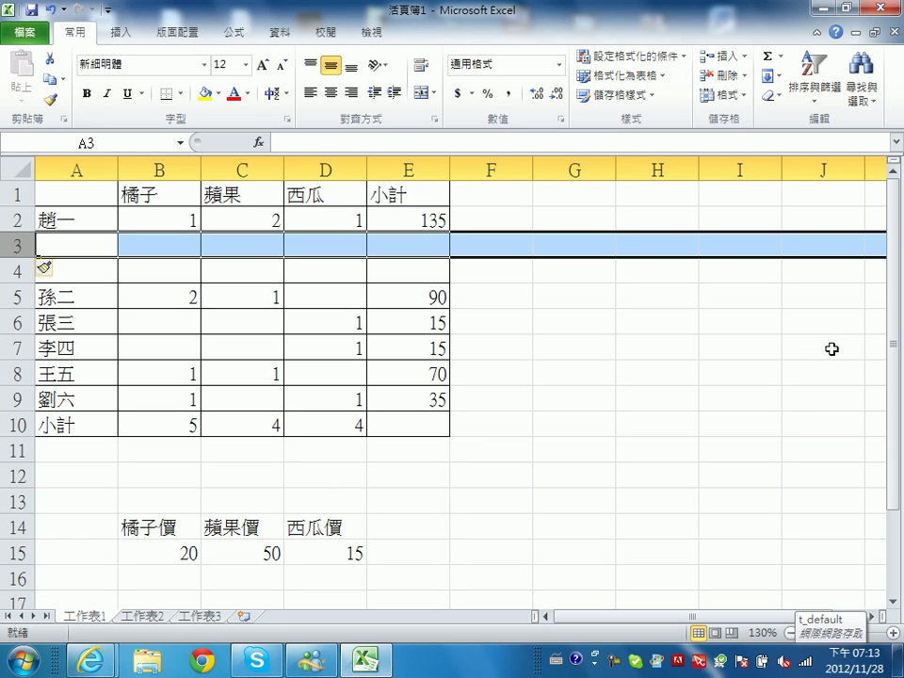
{"action": "left_click_drag", "start_coordinate": [894, 336], "coordinate": [890, 358]}
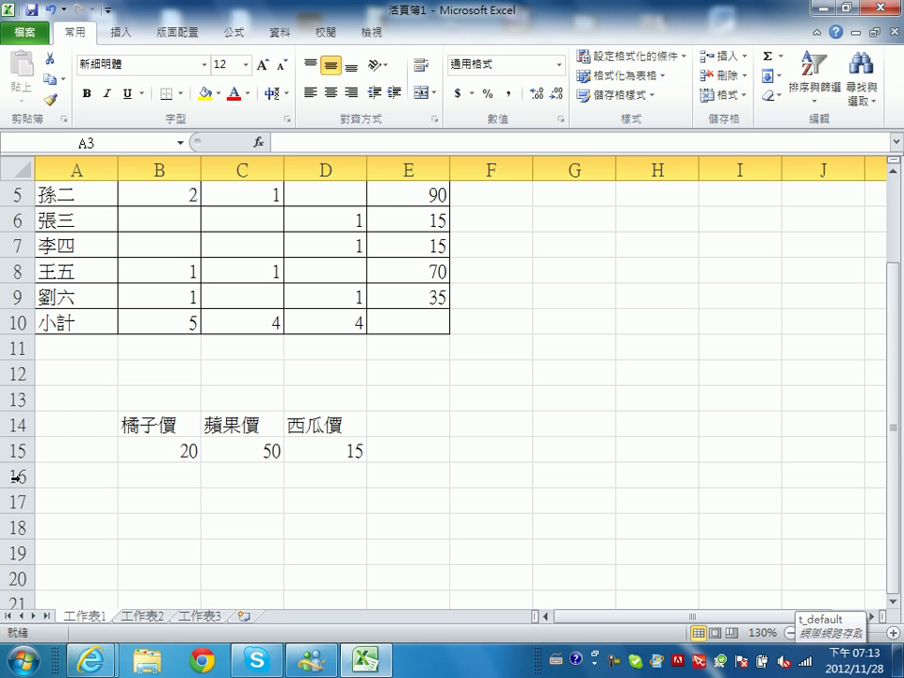
{"action": "scroll", "coordinate": [132, 353], "scroll_direction": "up", "scroll_amount": 2}
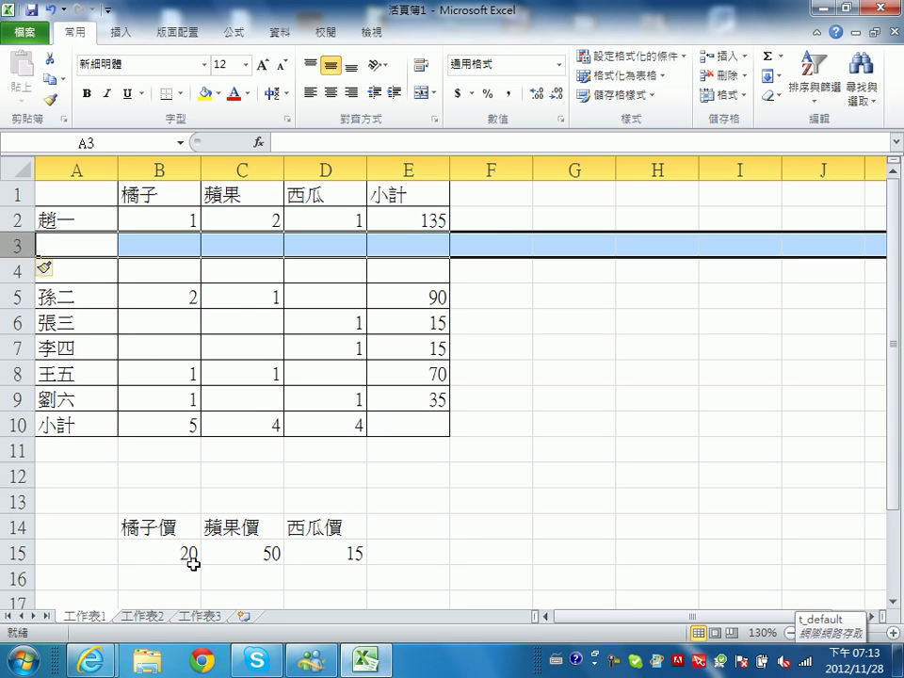
Undo both blank row insertions above row 3.
{"action": "scroll", "coordinate": [243, 310], "scroll_direction": "down", "scroll_amount": 2}
{"action": "scroll", "coordinate": [243, 338], "scroll_direction": "down", "scroll_amount": 1}
{"action": "key", "text": "ctrl+minus"}
{"action": "key", "text": "ctrl+minus"}
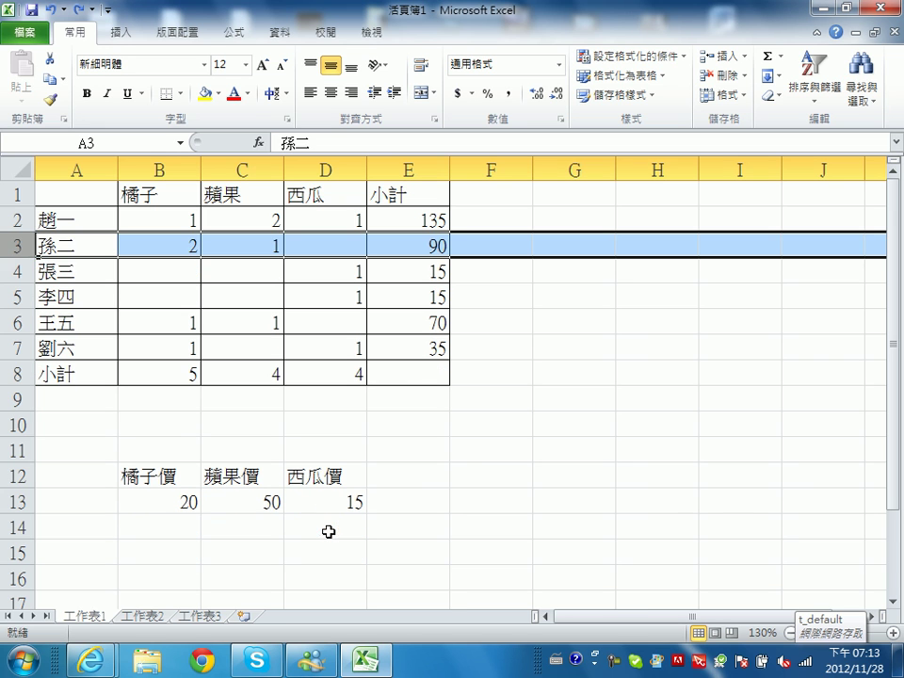
{"action": "left_click", "coordinate": [491, 450]}
Move the fruit price headings and prices from B12:D13 to cell A1 of 工作表2.
{"action": "left_click_drag", "start_coordinate": [330, 509], "coordinate": [184, 476]}
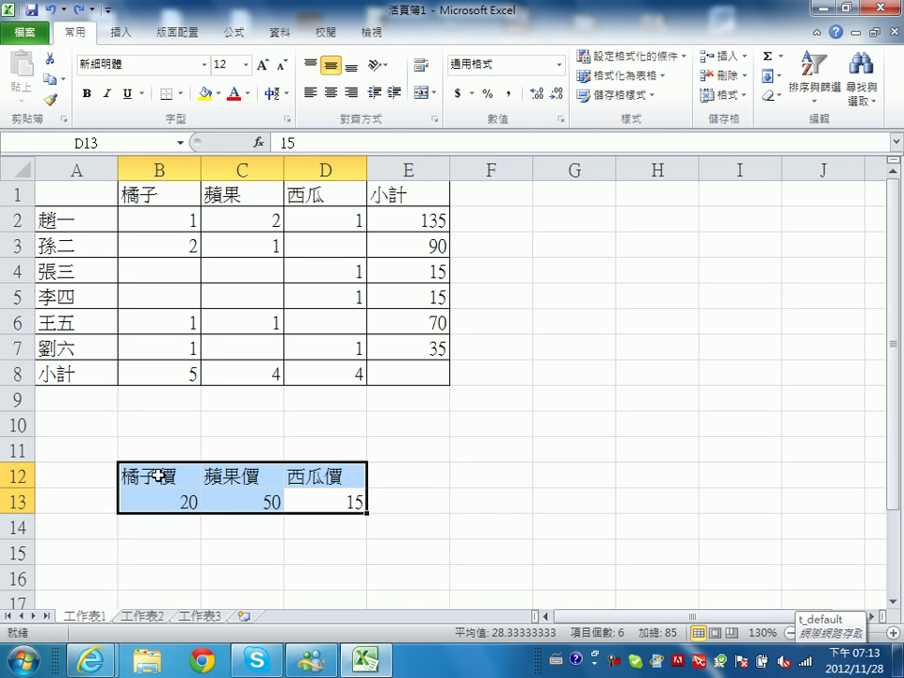
{"action": "key", "text": "ctrl+c"}
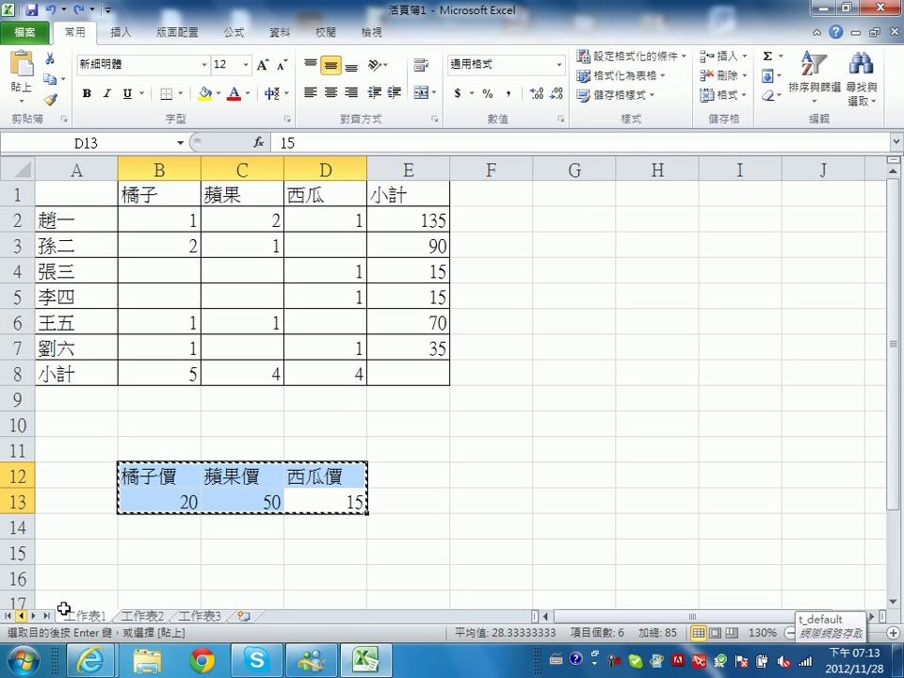
{"action": "left_click", "coordinate": [146, 617]}
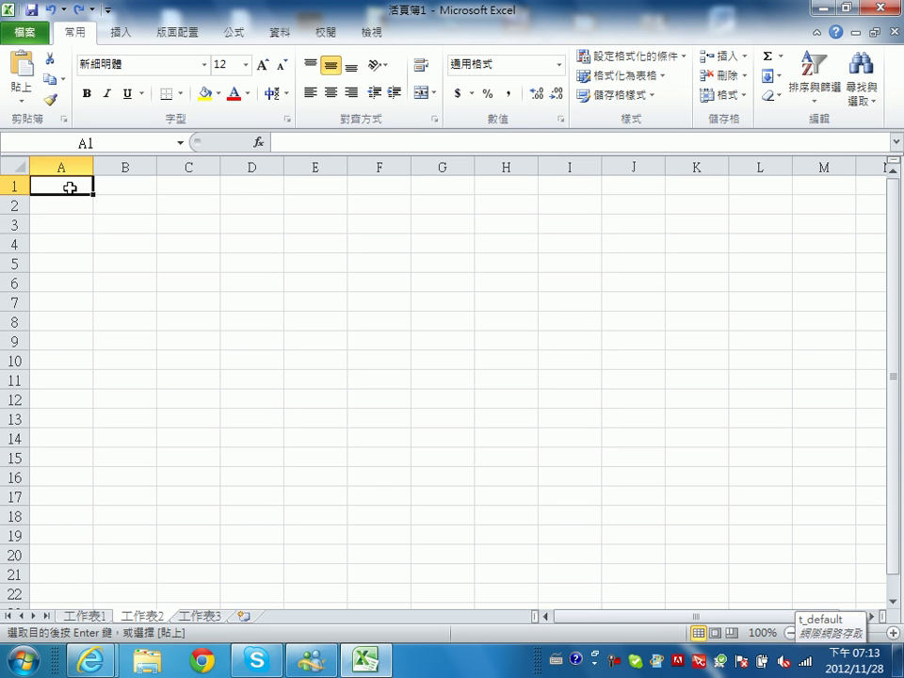
{"action": "key", "text": "Return"}
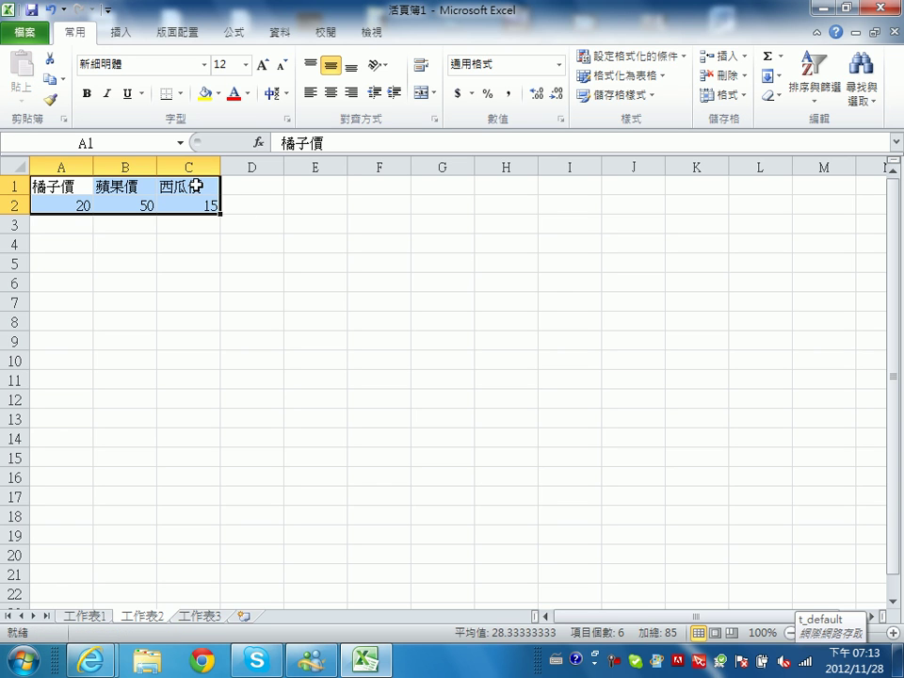
{"action": "left_click", "coordinate": [478, 458]}
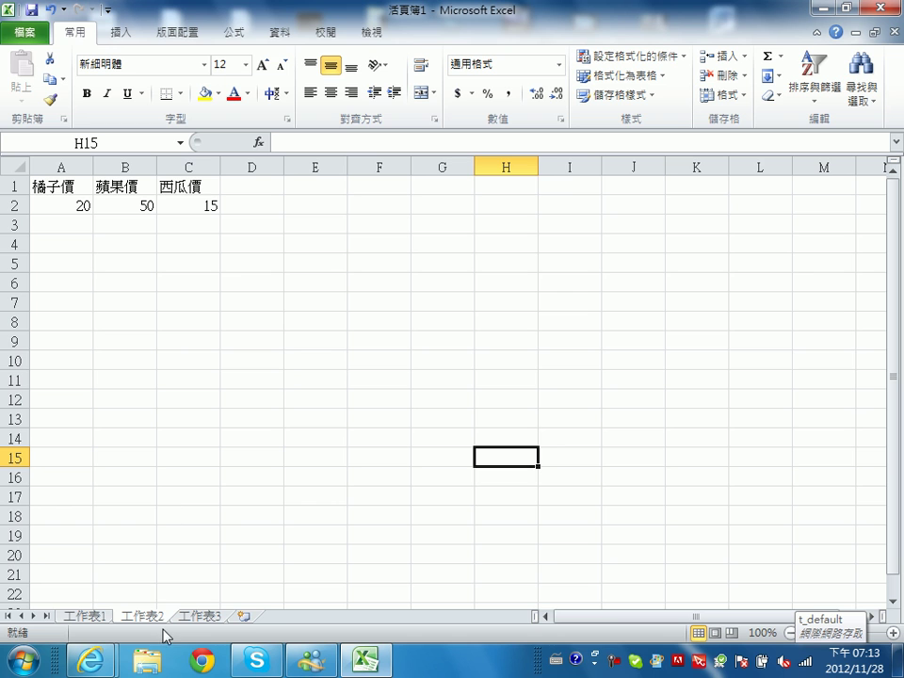
Compare the row 2 quantities on 工作表1 with the fruit prices on 工作表2.
{"action": "left_click", "coordinate": [75, 618]}
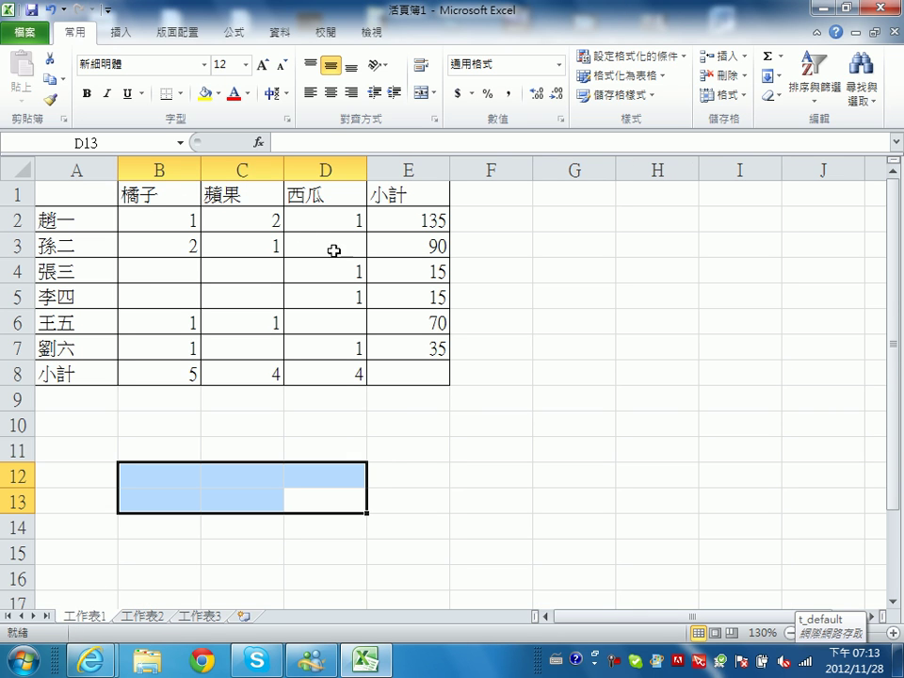
{"action": "left_click", "coordinate": [165, 218]}
{"action": "left_click", "coordinate": [278, 219]}
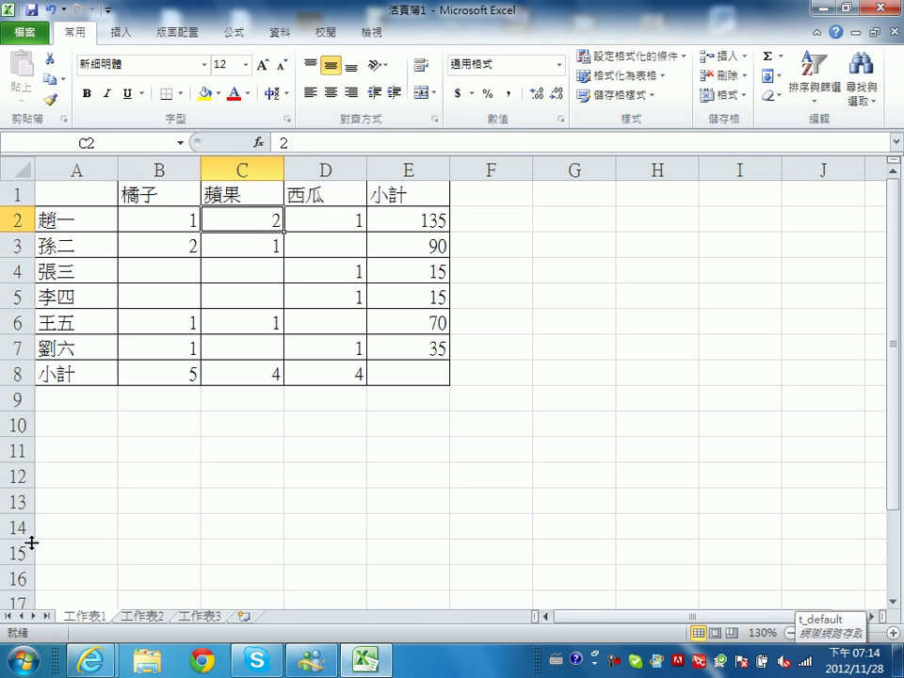
{"action": "left_click", "coordinate": [149, 617]}
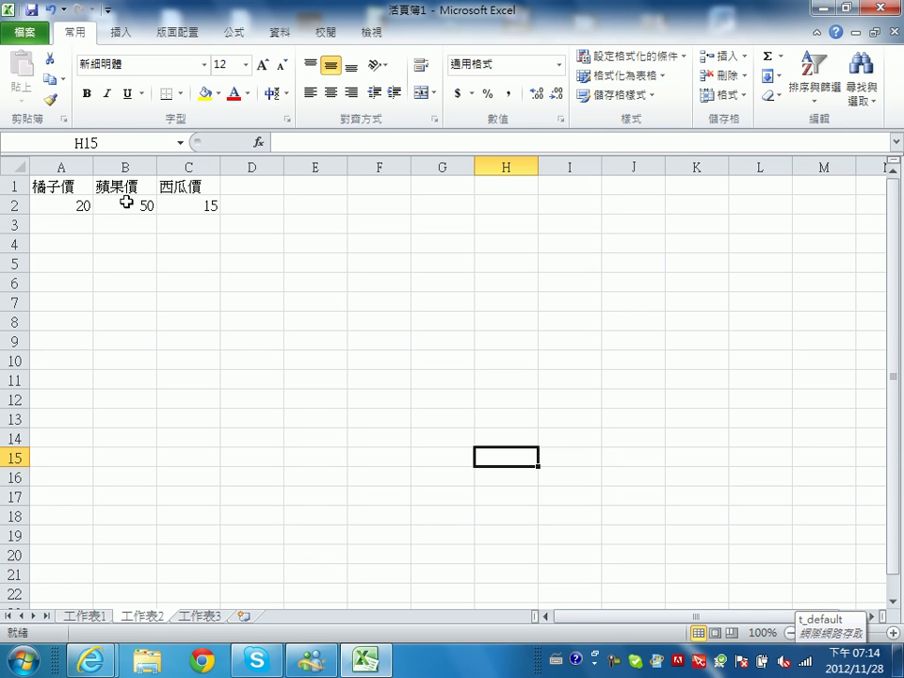
{"action": "left_click", "coordinate": [101, 617]}
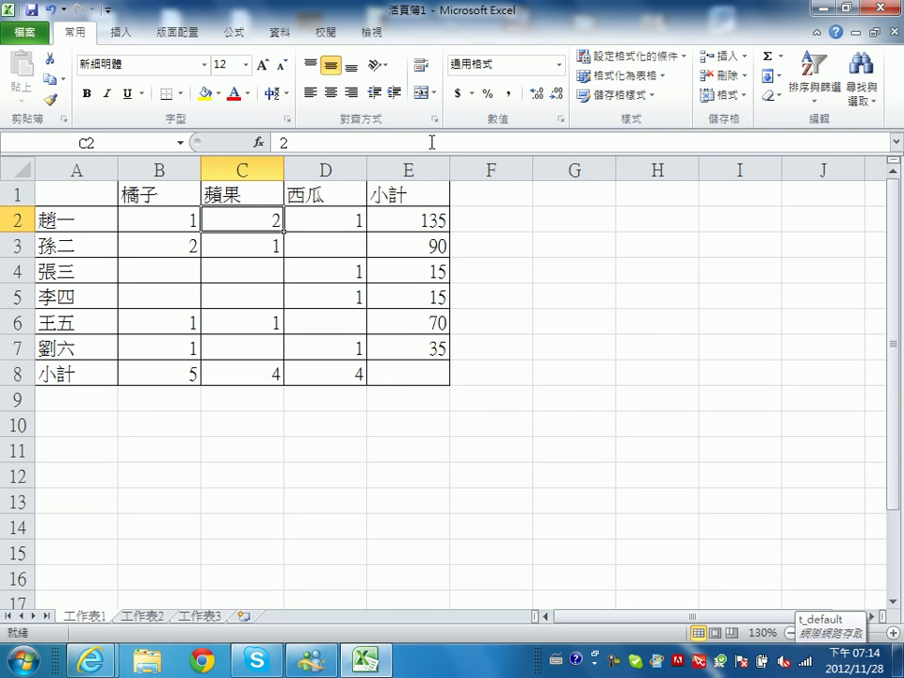
Examine how E2's formula on 工作表1 refers to the prices on 工作表2.
{"action": "left_click", "coordinate": [433, 220]}
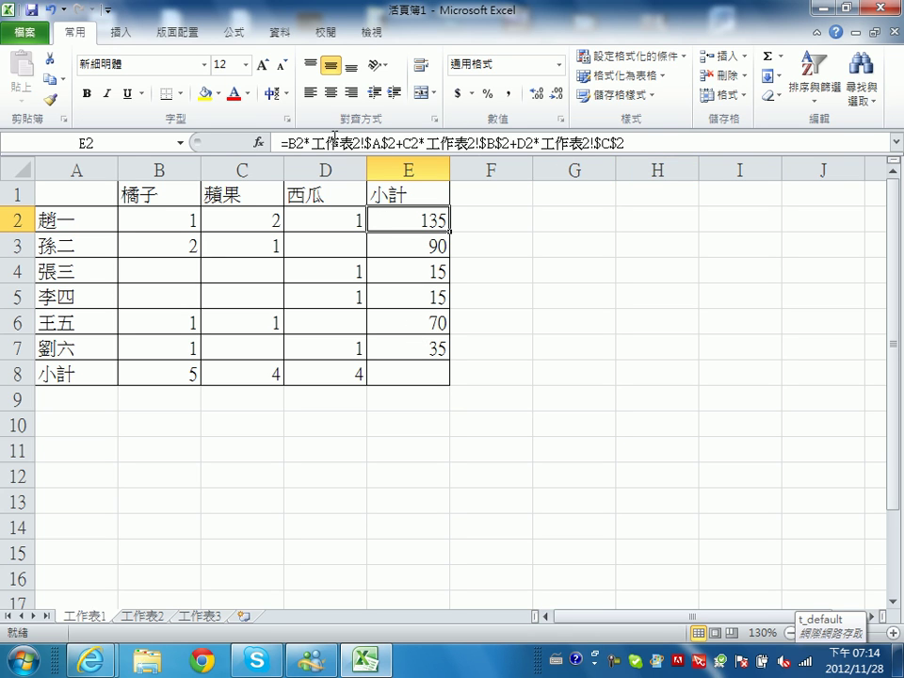
{"action": "left_click_drag", "start_coordinate": [312, 142], "coordinate": [397, 143]}
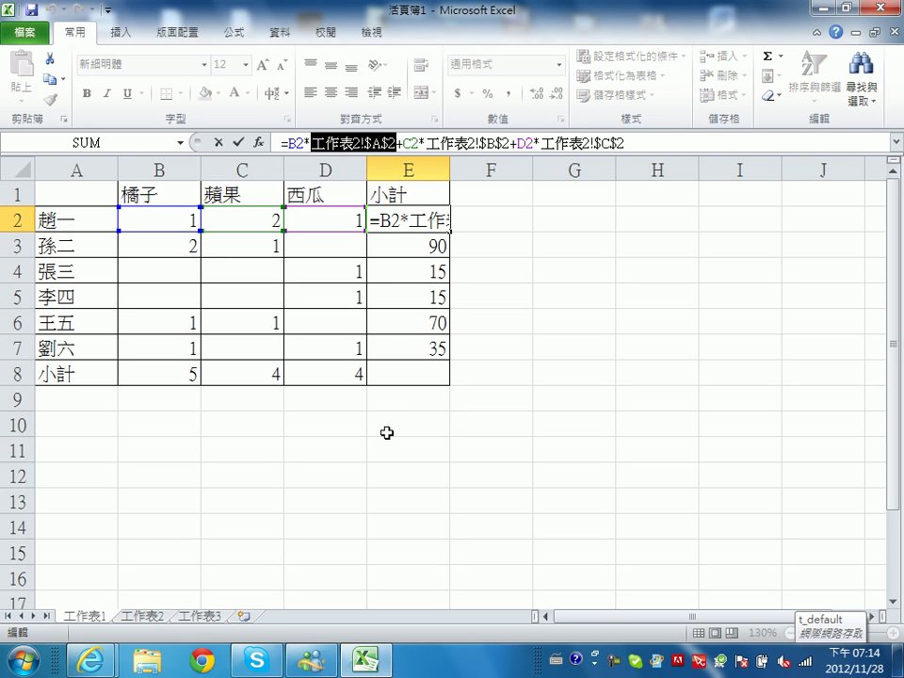
{"action": "left_click", "coordinate": [312, 141]}
{"action": "left_click_drag", "start_coordinate": [312, 142], "coordinate": [370, 142]}
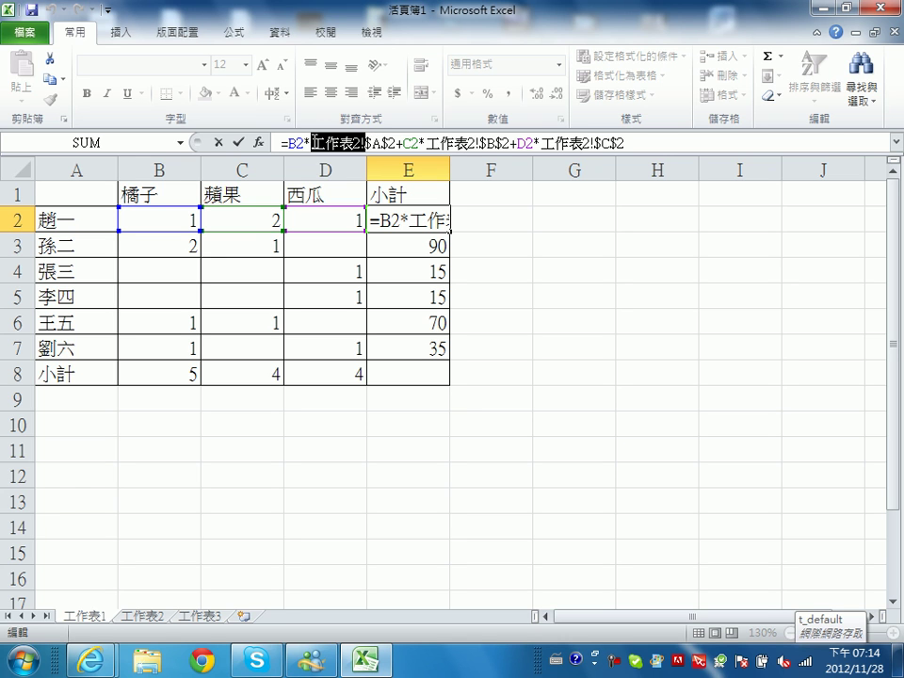
{"action": "left_click", "coordinate": [293, 142]}
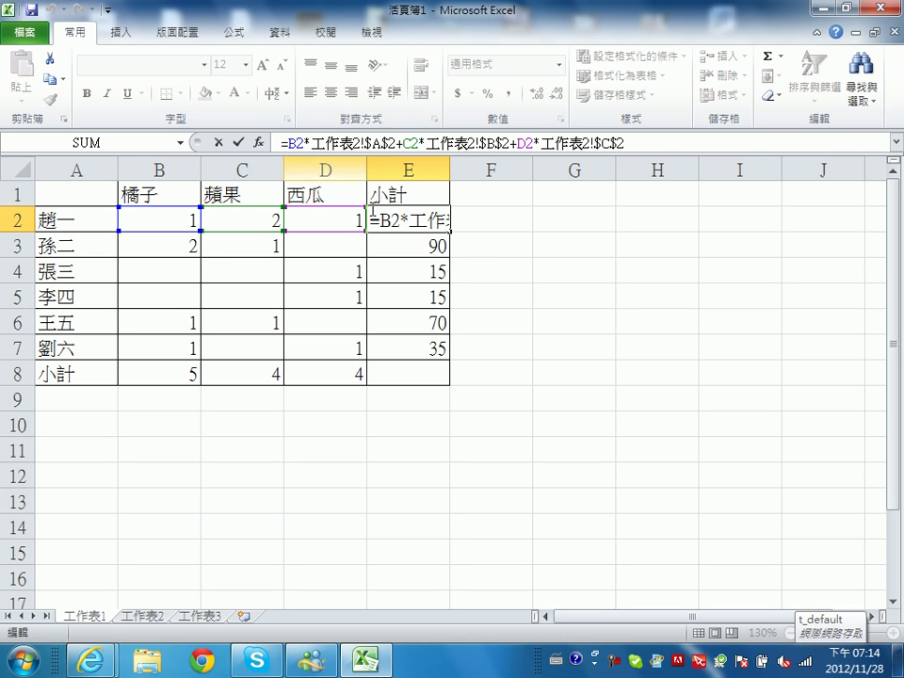
Clear the formula in E2 and begin a new one with =b2.
{"action": "left_click_drag", "start_coordinate": [448, 220], "coordinate": [436, 240]}
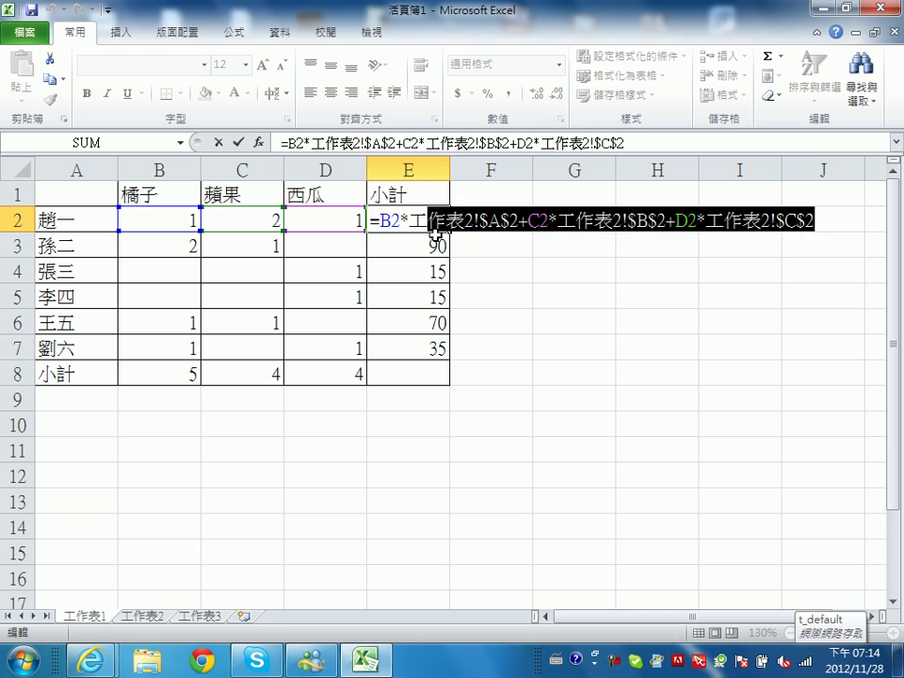
{"action": "key", "text": "BackSpace"}
{"action": "key", "text": "BackSpace"}
{"action": "key", "text": "BackSpace"}
{"action": "key", "text": "BackSpace"}
{"action": "key", "text": "BackSpace"}
{"action": "key", "text": "BackSpace"}
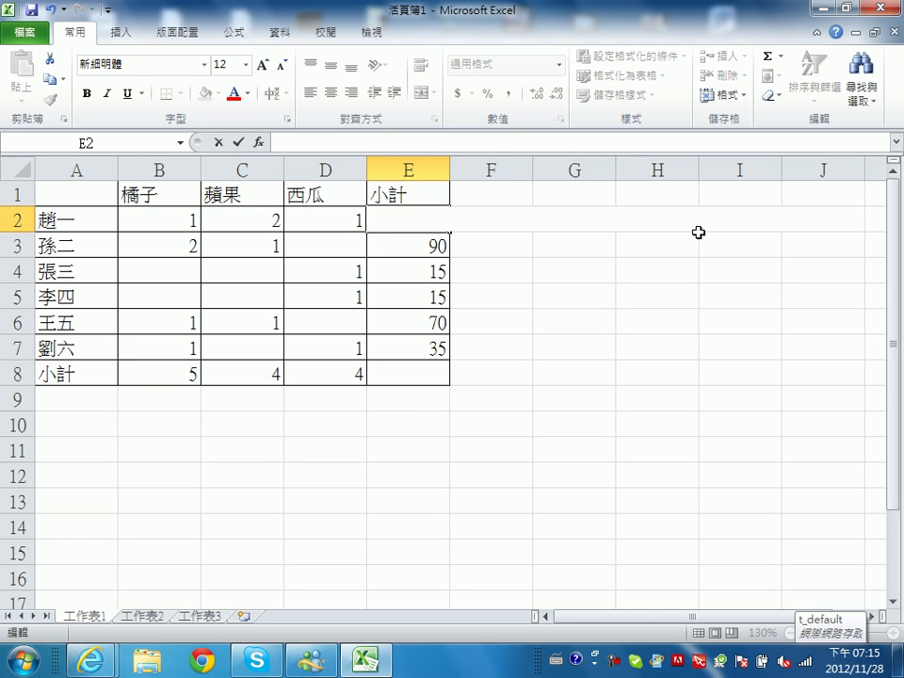
{"action": "type", "text": "=b2"}
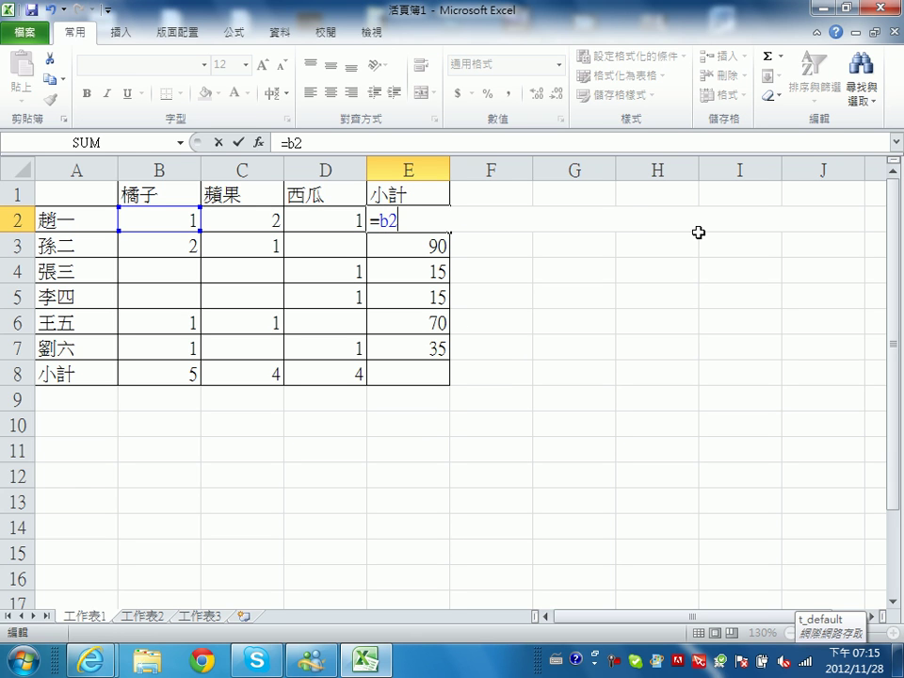
{"action": "type", "text": "*"}
{"action": "left_click", "coordinate": [141, 616]}
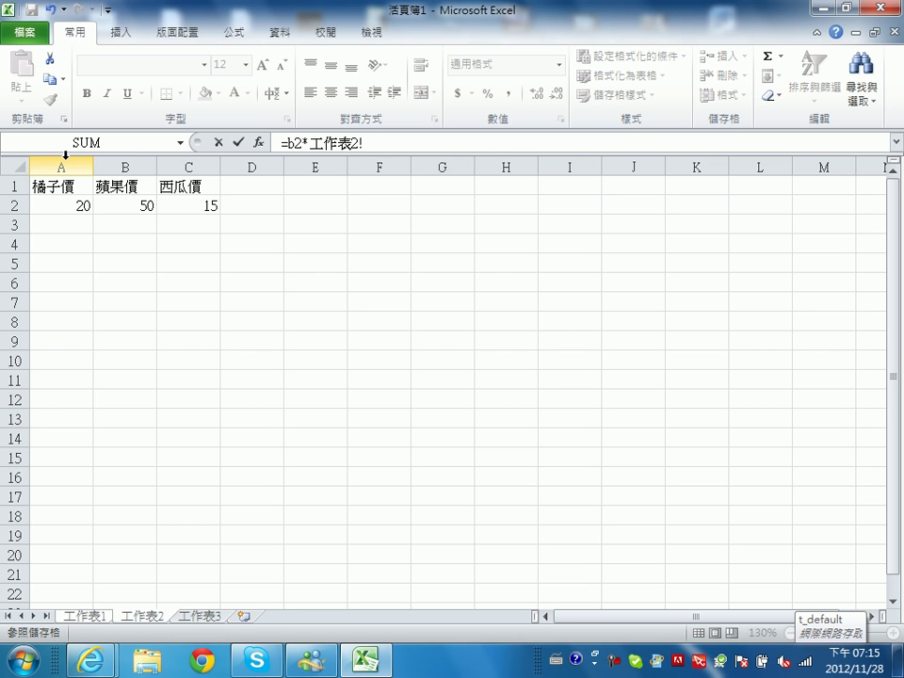
{"action": "left_click", "coordinate": [85, 616]}
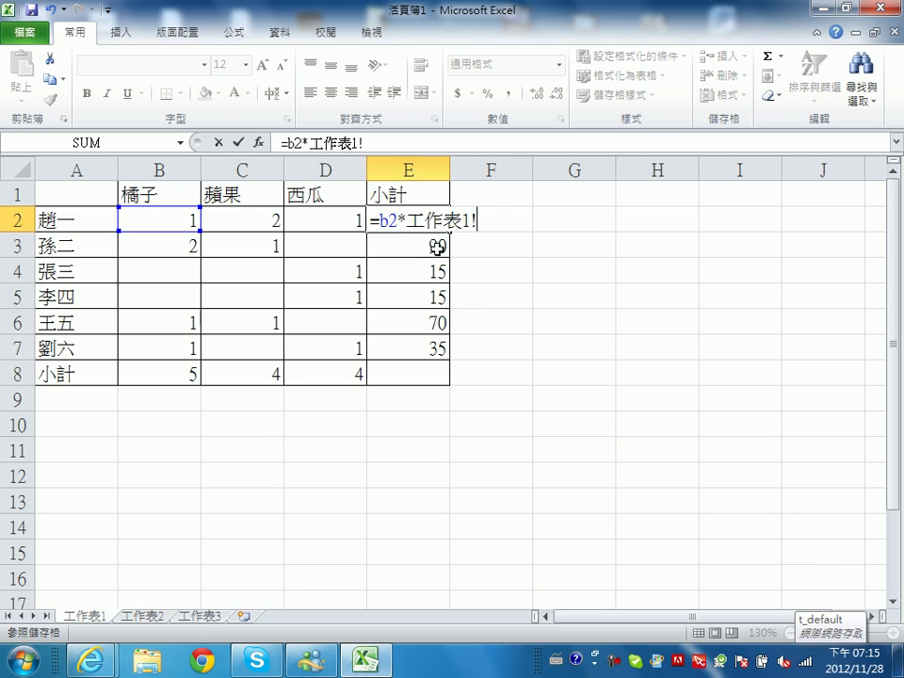
{"action": "key", "text": "BackSpace"}
{"action": "key", "text": "BackSpace"}
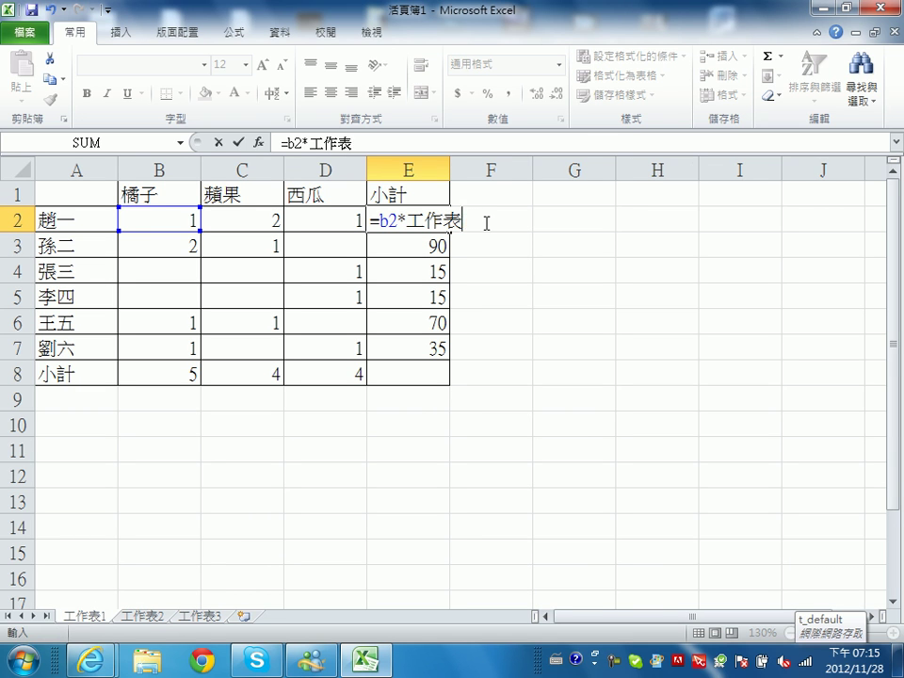
{"action": "key", "text": "BackSpace"}
{"action": "key", "text": "BackSpace"}
{"action": "key", "text": "BackSpace"}
{"action": "key", "text": "BackSpace"}
Multiply by the orange price on the other sheet, entering E2's formula as =B2*工作表2!A2.
{"action": "type", "text": "*e"}
{"action": "key", "text": "BackSpace"}
{"action": "key", "text": "ctrl+space"}
{"action": "type", "text": "工作ㄅㄧㄠ3"}
{"action": "key", "text": "ctrl+space"}
{"action": "type", "text": "2!"}
{"action": "type", "text": "A2"}
{"action": "key", "text": "Left"}
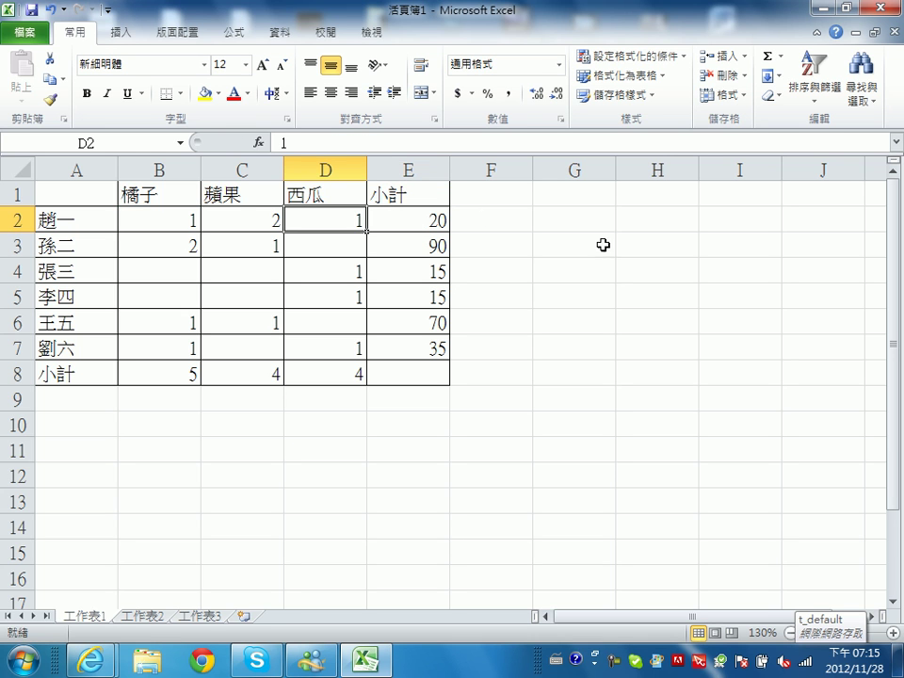
Make the row absolute in E2's orange price reference, changing it to 工作表2!A$2.
{"action": "left_click", "coordinate": [409, 219]}
{"action": "left_click", "coordinate": [378, 143]}
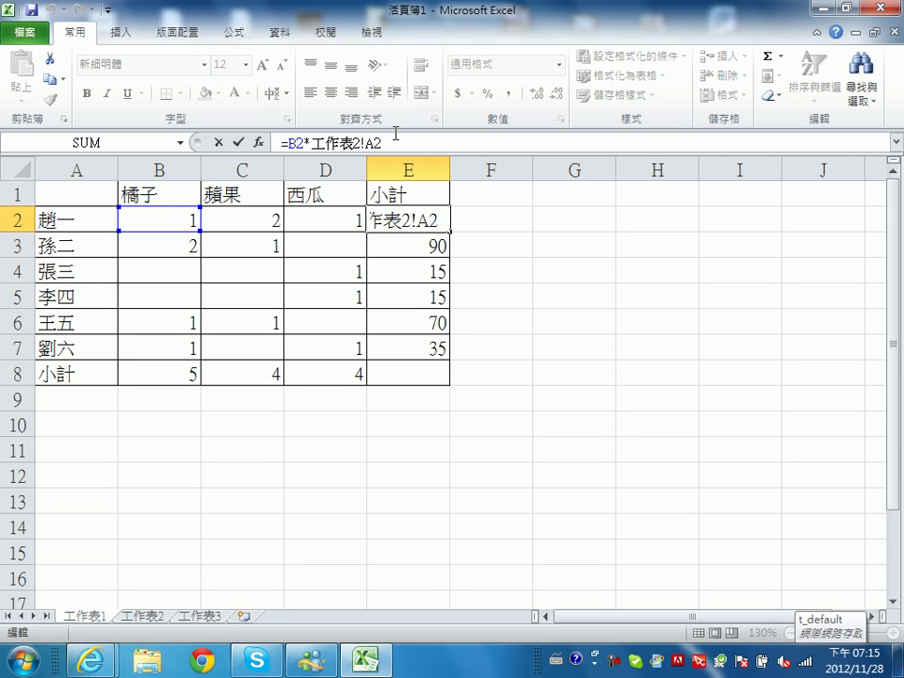
{"action": "type", "text": "$2"}
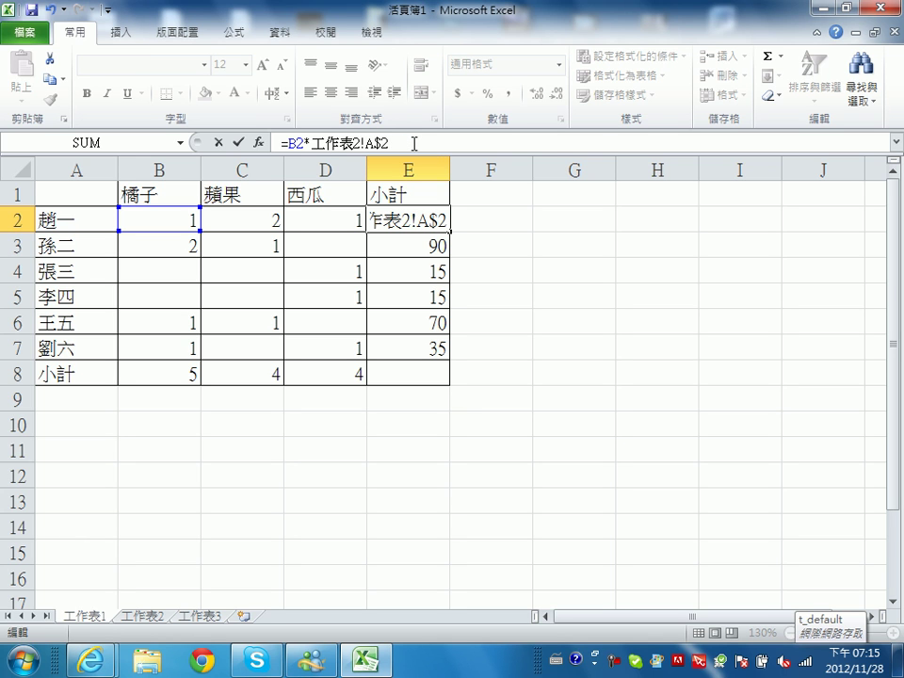
Add the apple term to E2's formula as +c2*工作表1!B$2, making the price reference's row absolute.
{"action": "type", "text": "+"}
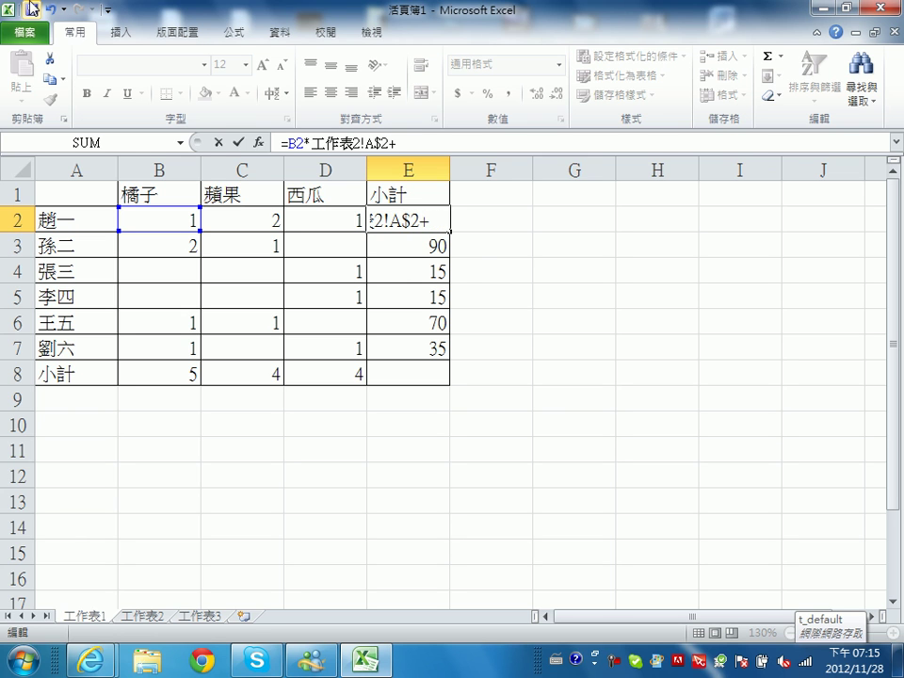
{"action": "type", "text": "c2"}
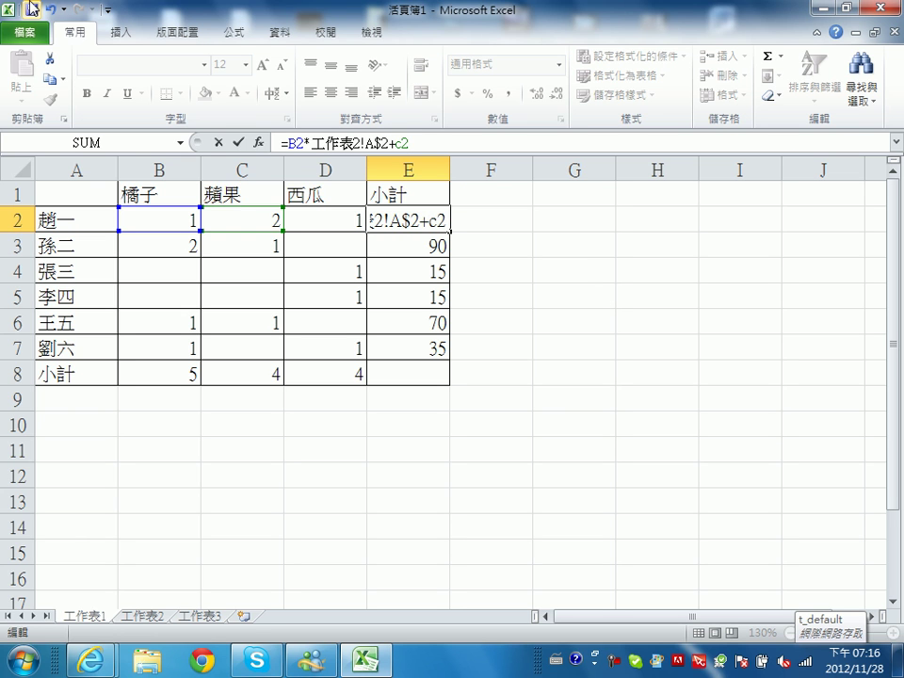
{"action": "type", "text": "*"}
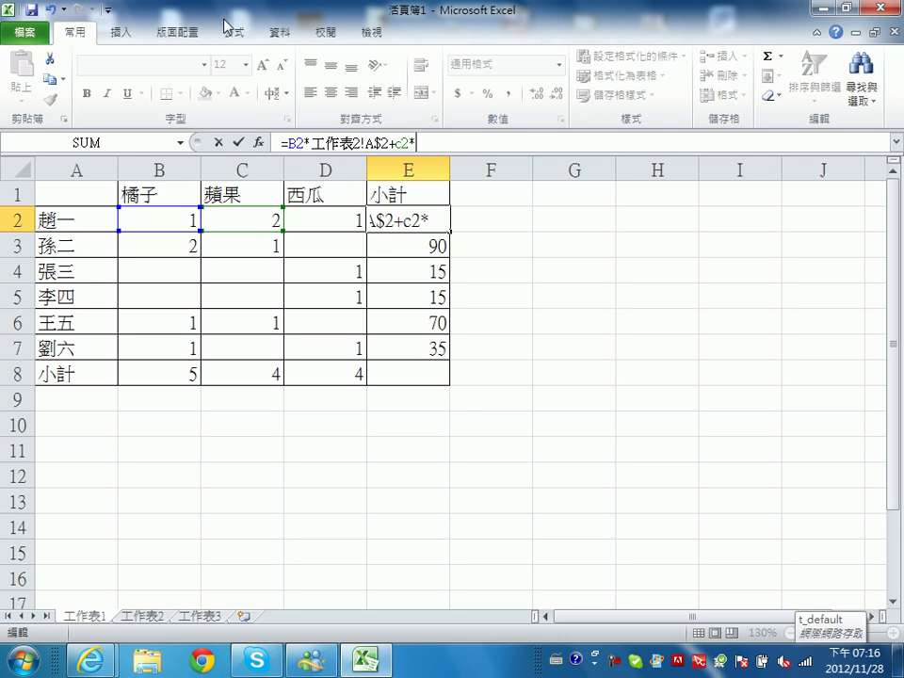
{"action": "left_click", "coordinate": [143, 616]}
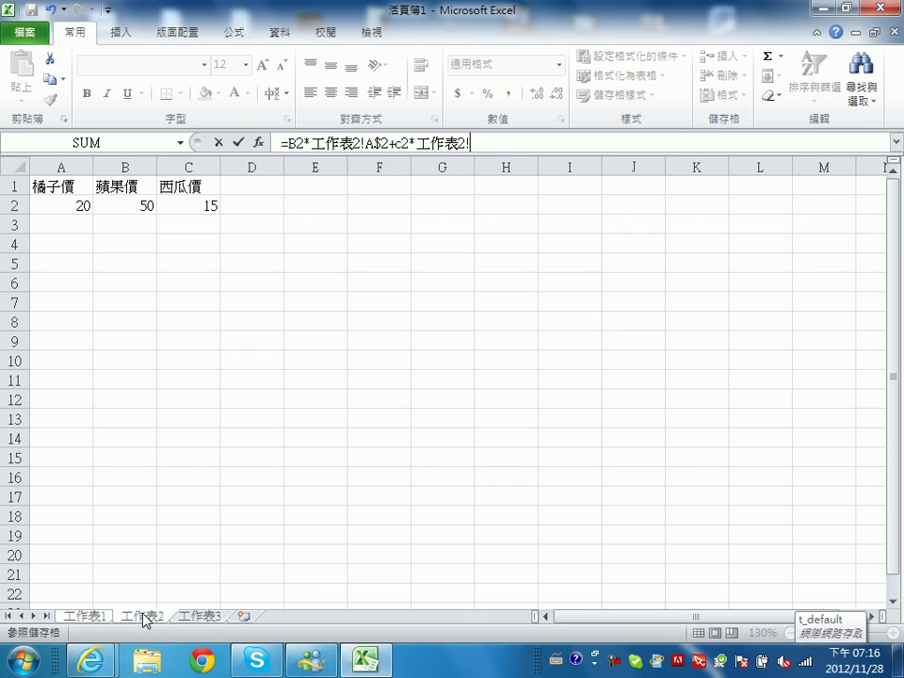
{"action": "left_click", "coordinate": [135, 205]}
{"action": "left_click", "coordinate": [91, 616]}
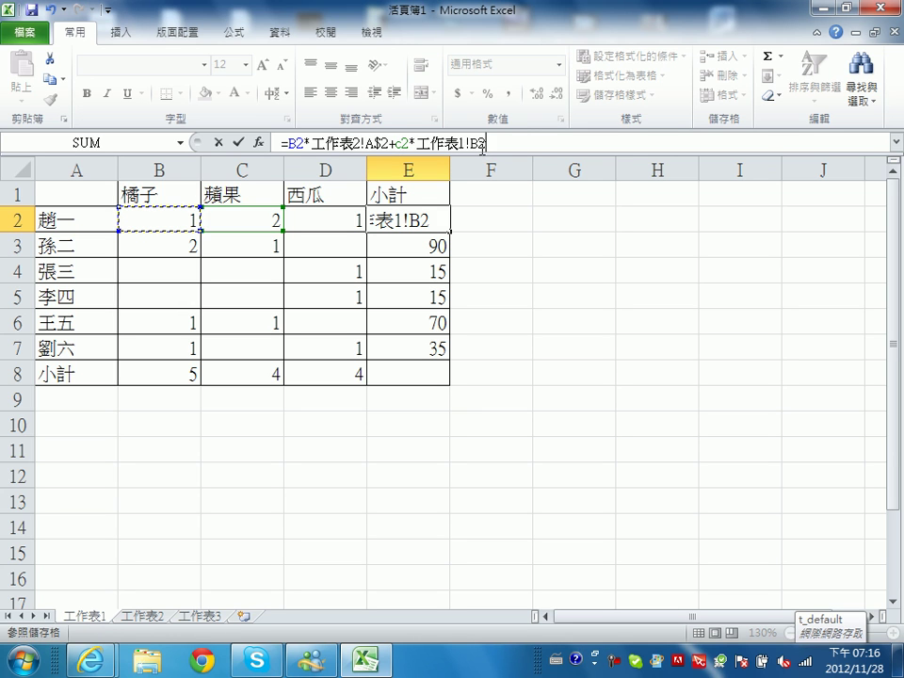
{"action": "left_click", "coordinate": [518, 143]}
{"action": "type", "text": "$2"}
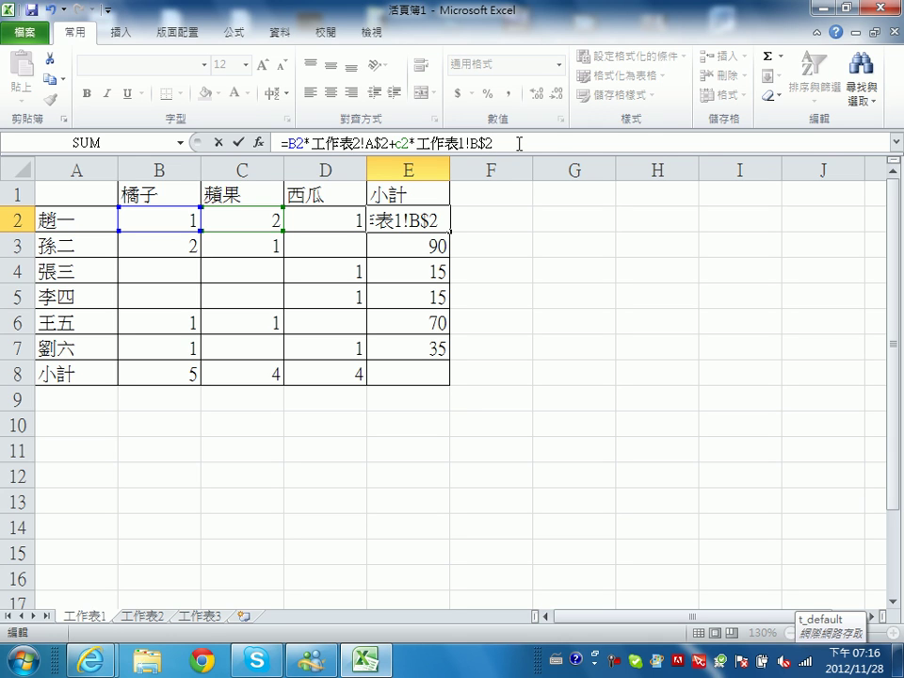
Append the watermelon quantity D2 to E2's formula and correct the apple price reference to 工作表2!B$2.
{"action": "type", "text": "+"}
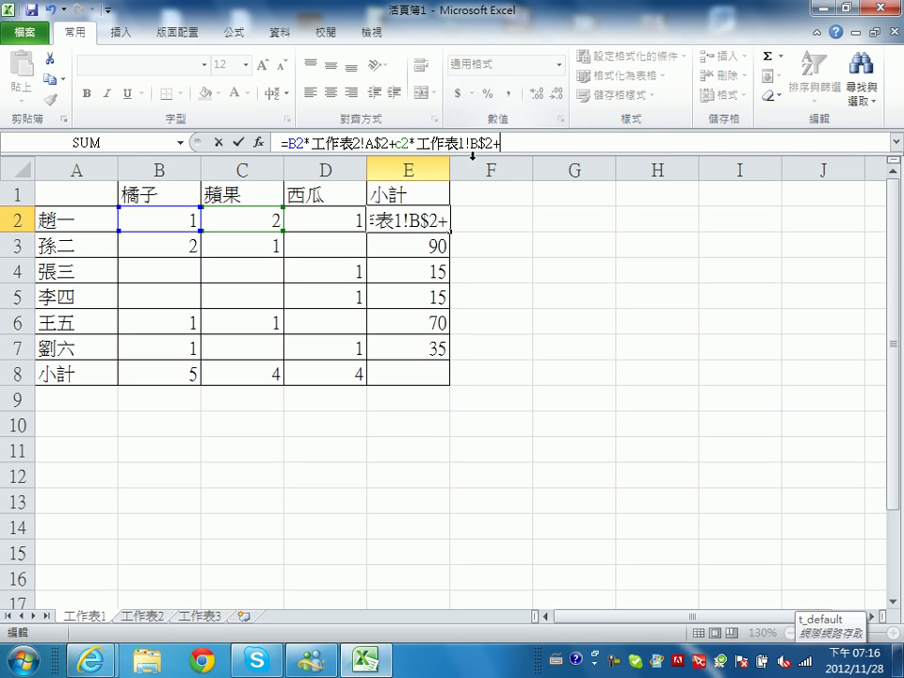
{"action": "left_click", "coordinate": [332, 220]}
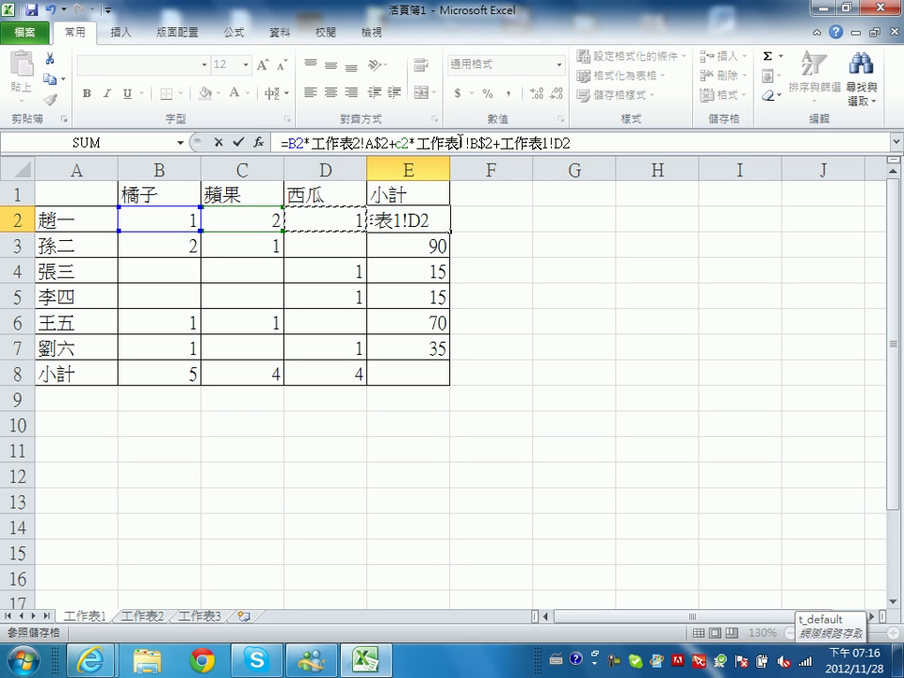
{"action": "left_click", "coordinate": [460, 141]}
{"action": "left_click_drag", "start_coordinate": [459, 142], "coordinate": [466, 143]}
{"action": "type", "text": "2"}
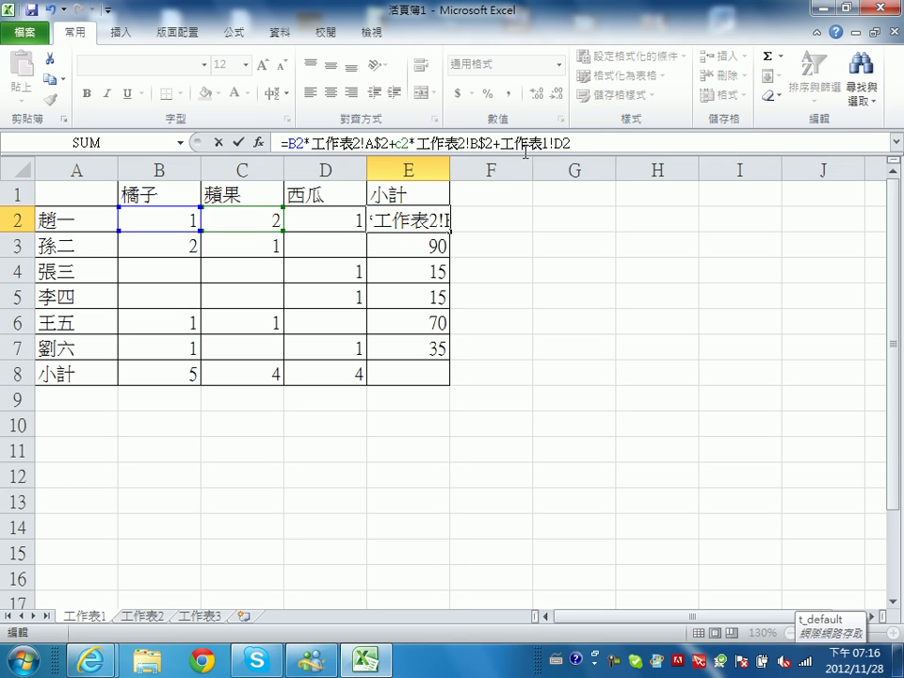
Remove the sheet name before D2 in E2's formula and multiply D2 by the watermelon price 工作表2!C2.
{"action": "left_click_drag", "start_coordinate": [553, 142], "coordinate": [506, 147]}
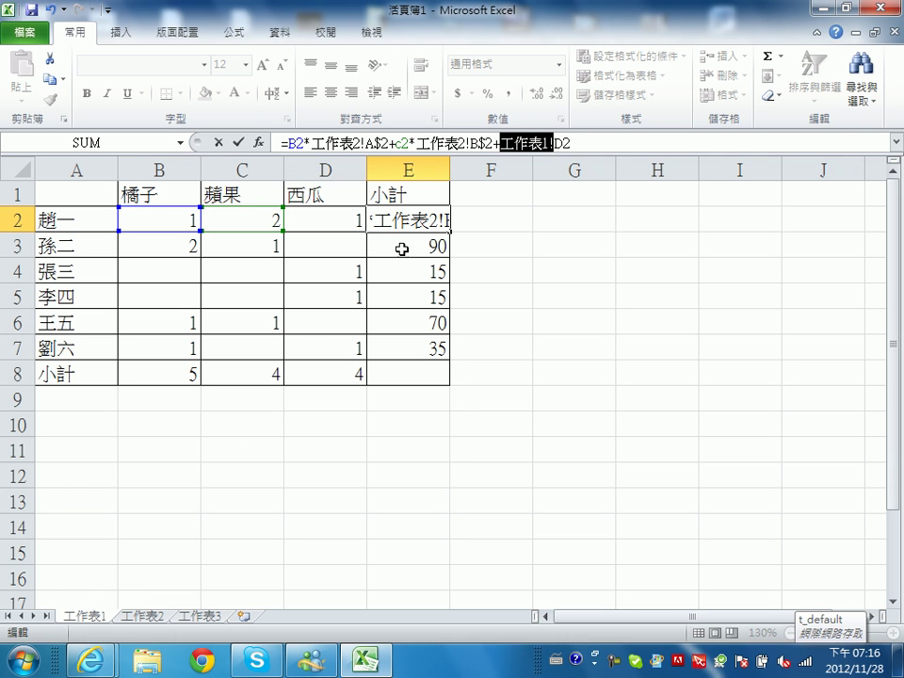
{"action": "key", "text": "Delete"}
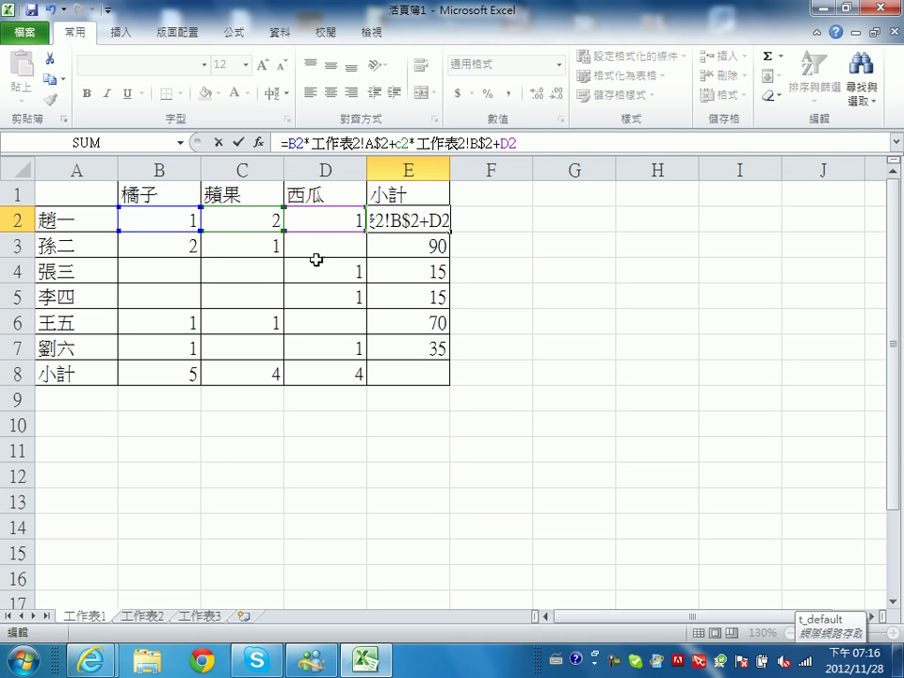
{"action": "left_click", "coordinate": [536, 143]}
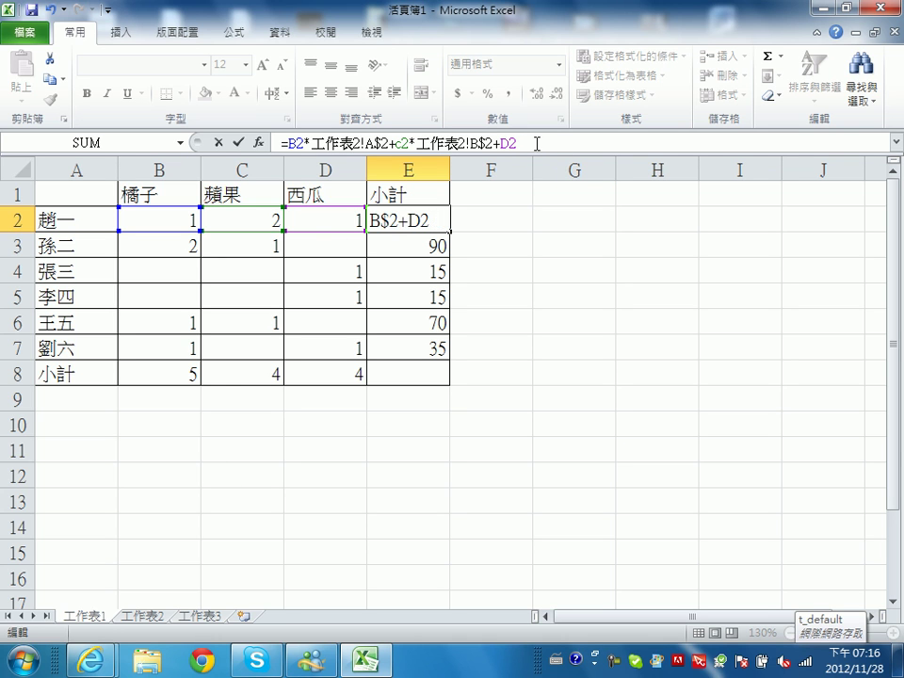
{"action": "type", "text": "*"}
{"action": "left_click", "coordinate": [153, 620]}
{"action": "left_click", "coordinate": [204, 205]}
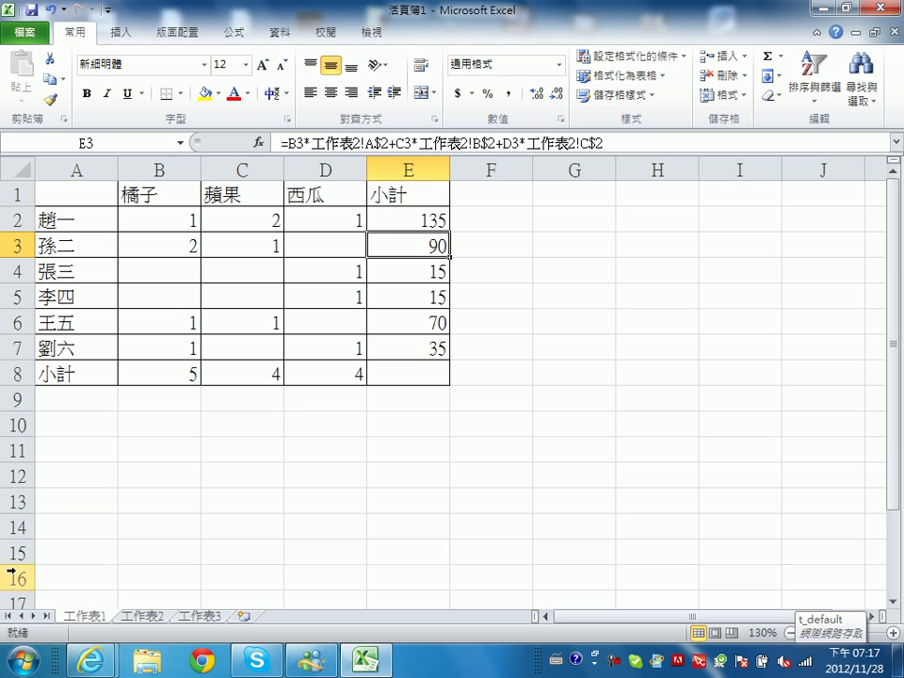
Make the watermelon price reference in E2 row-absolute as 工作表2!C$2, then fill the formula down to E7.
{"action": "left_click", "coordinate": [418, 216]}
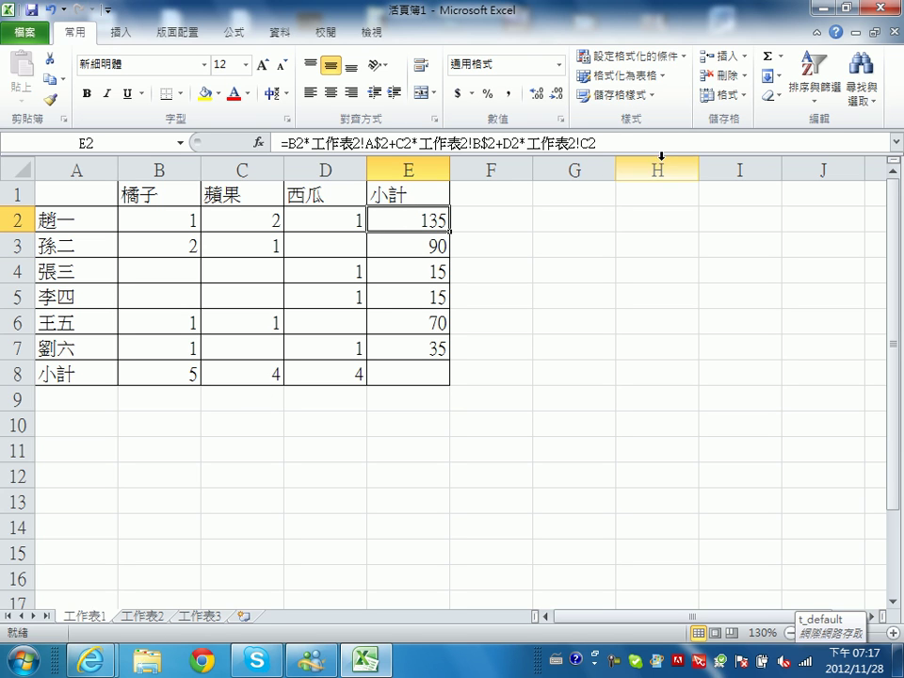
{"action": "left_click", "coordinate": [585, 142]}
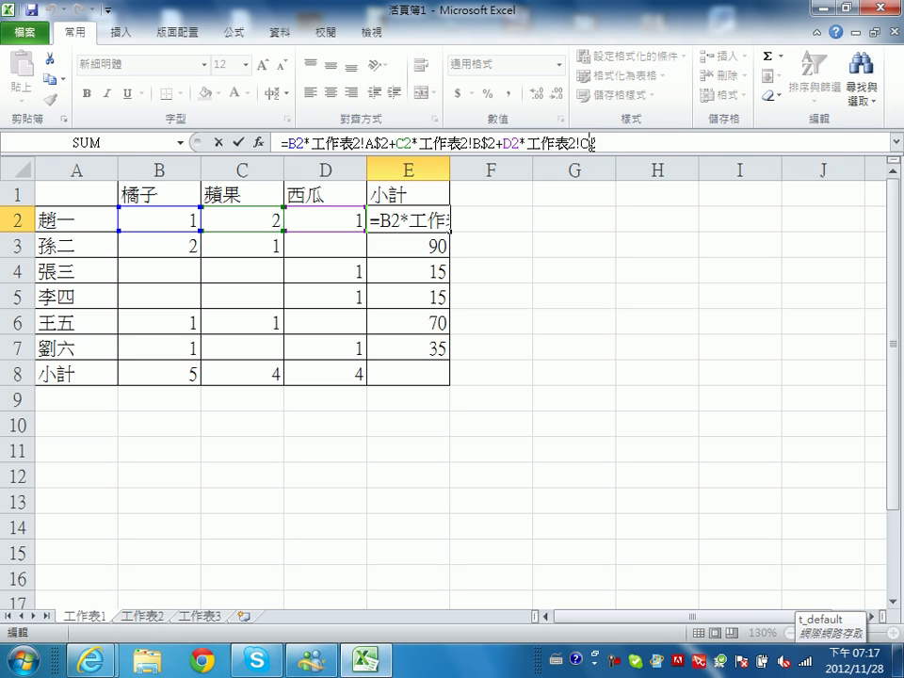
{"action": "left_click", "coordinate": [592, 142]}
{"action": "type", "text": "$2"}
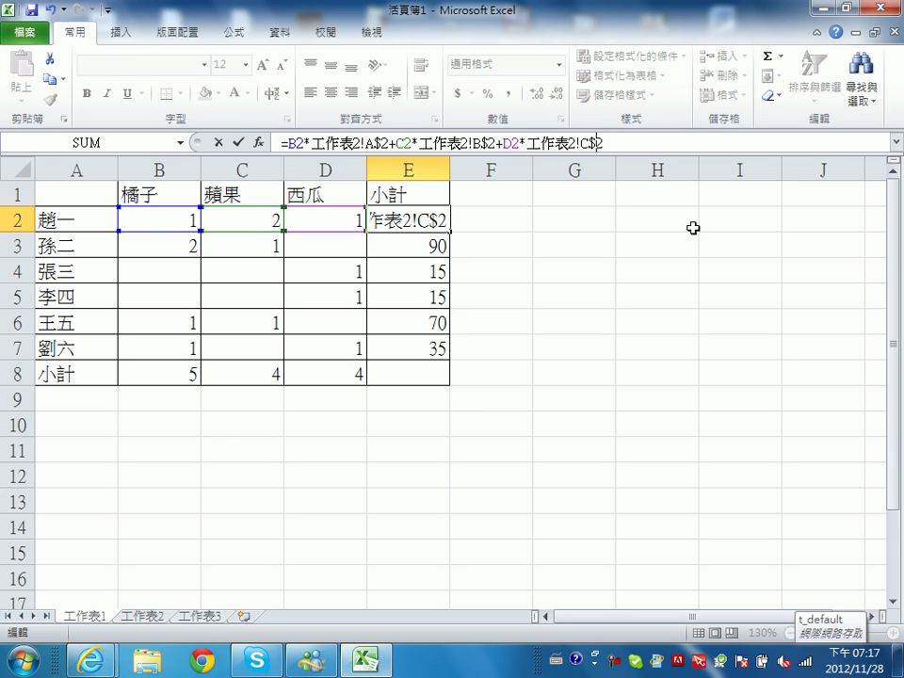
{"action": "key", "text": "Return"}
{"action": "left_click", "coordinate": [420, 218]}
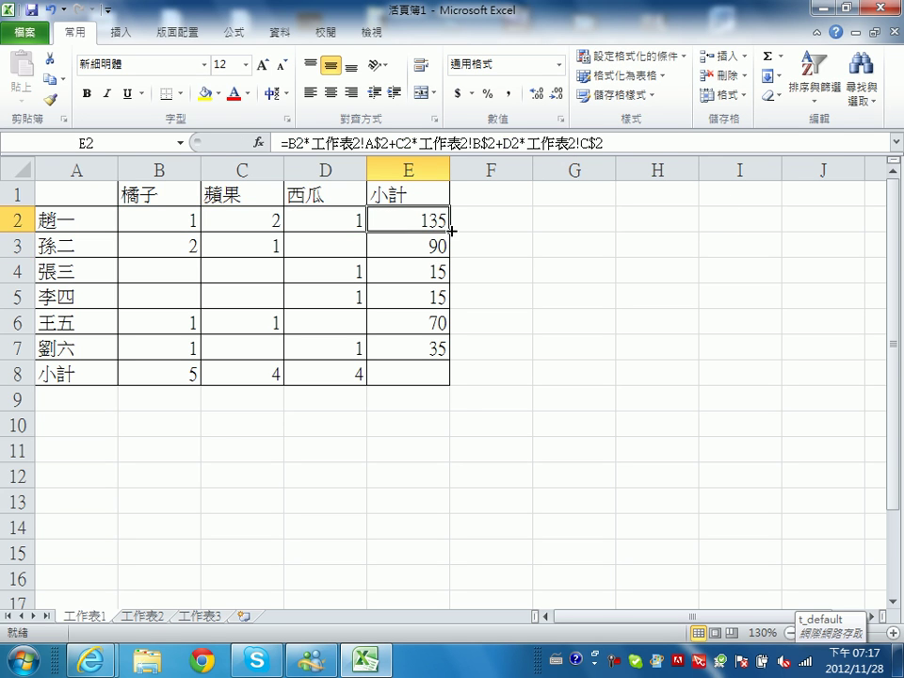
{"action": "left_click_drag", "start_coordinate": [450, 230], "coordinate": [442, 351]}
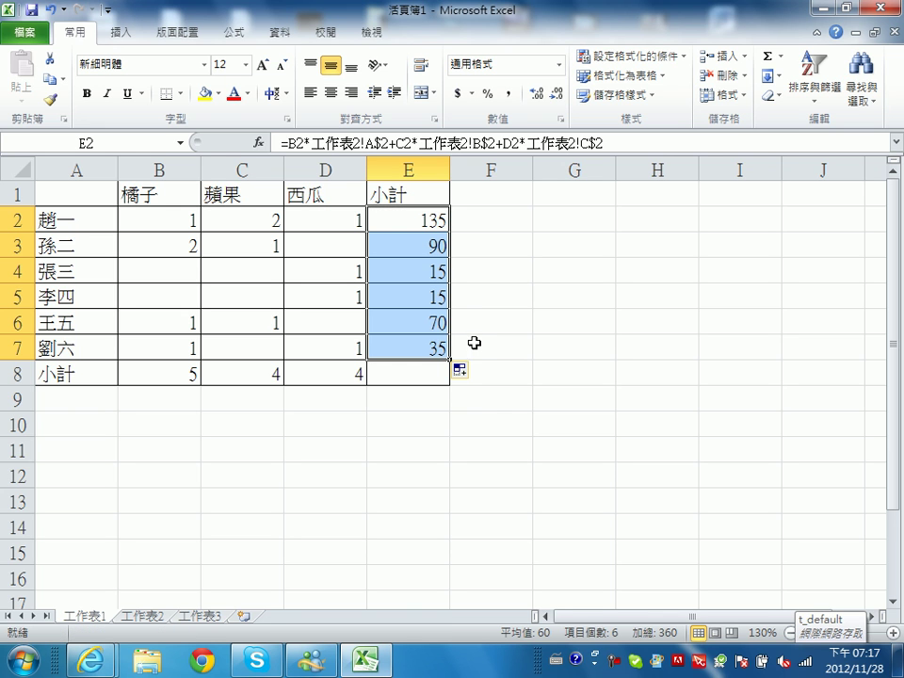
Clear E2's formula and start it over as =B2*工作表2!A$2, taking the orange price from the other sheet.
{"action": "left_click_drag", "start_coordinate": [635, 141], "coordinate": [231, 141]}
{"action": "key", "text": "Delete"}
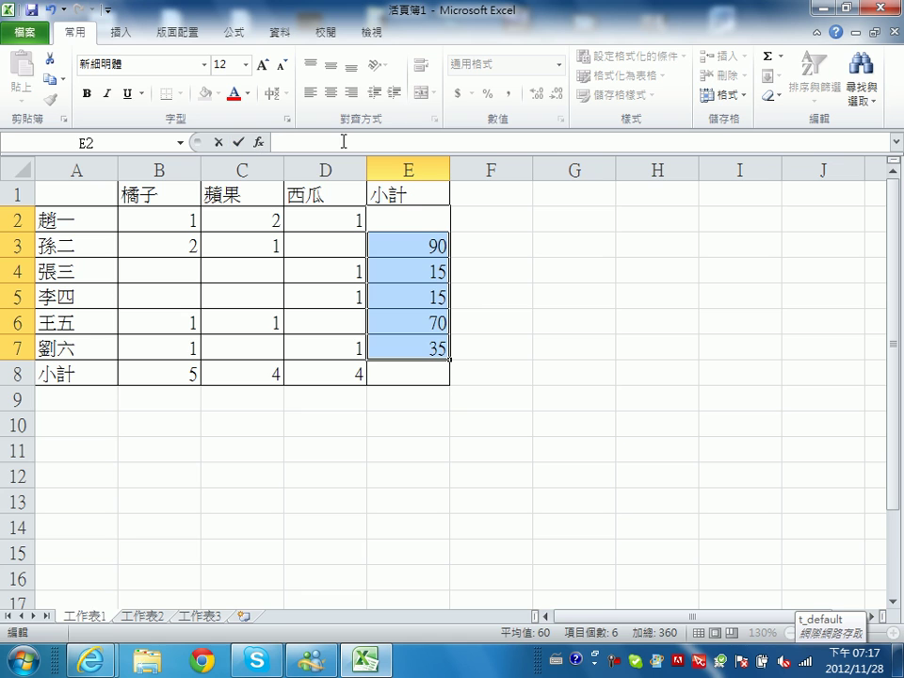
{"action": "type", "text": "="}
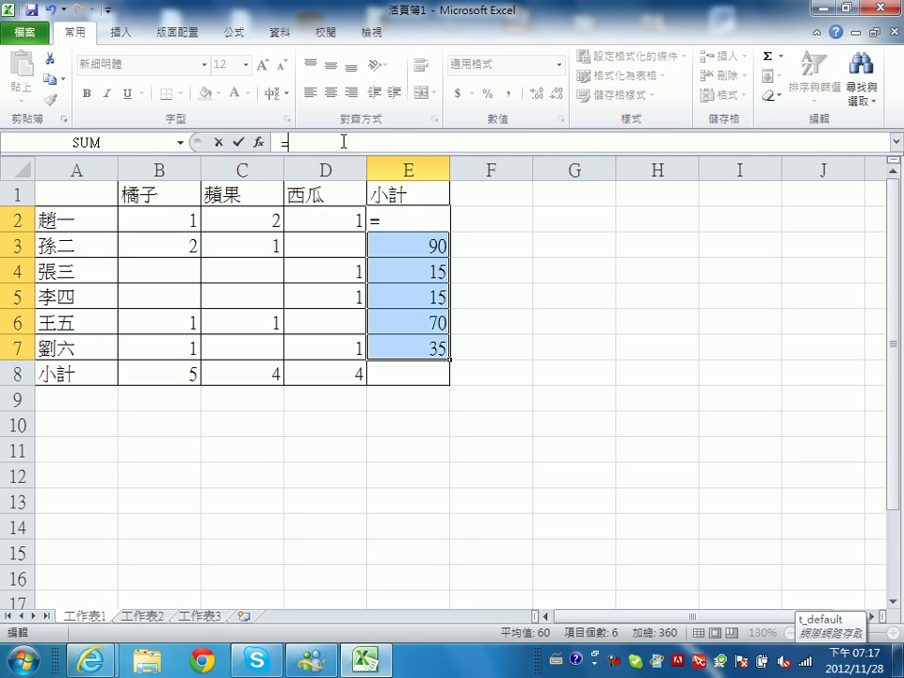
{"action": "left_click", "coordinate": [167, 221]}
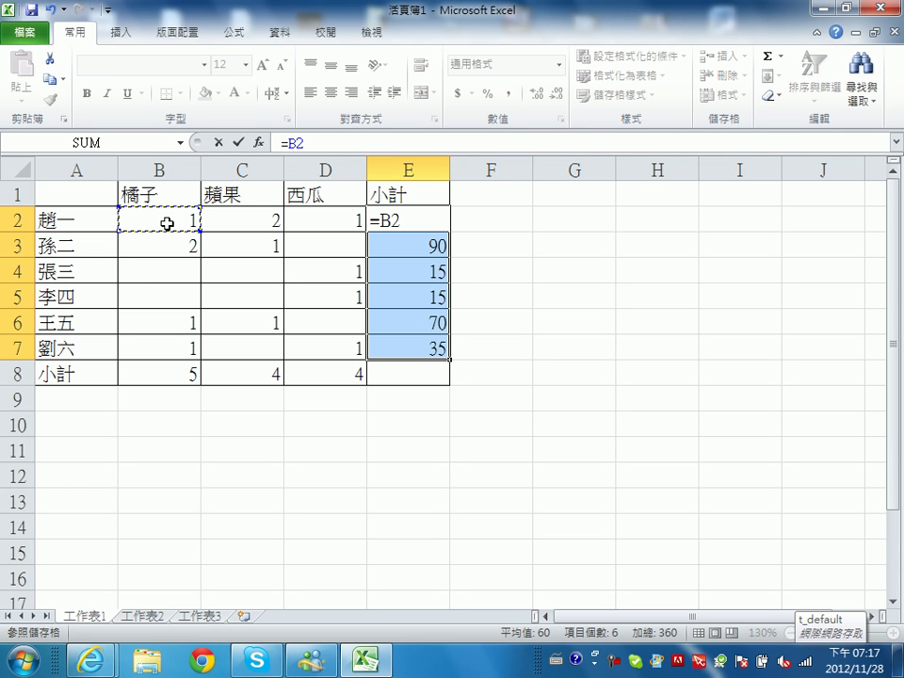
{"action": "type", "text": "*"}
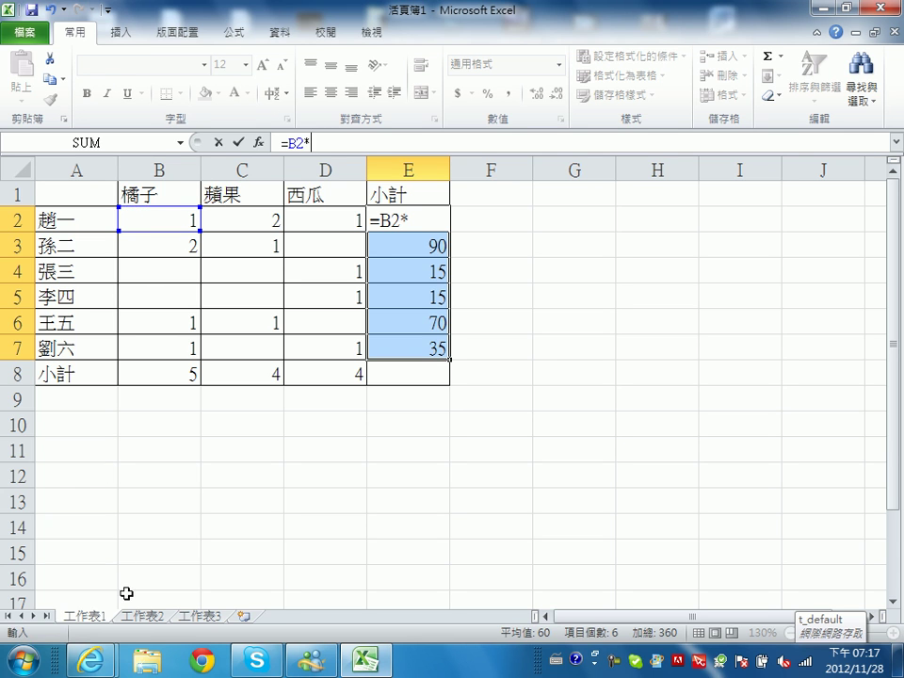
{"action": "left_click", "coordinate": [144, 617]}
{"action": "left_click", "coordinate": [59, 209]}
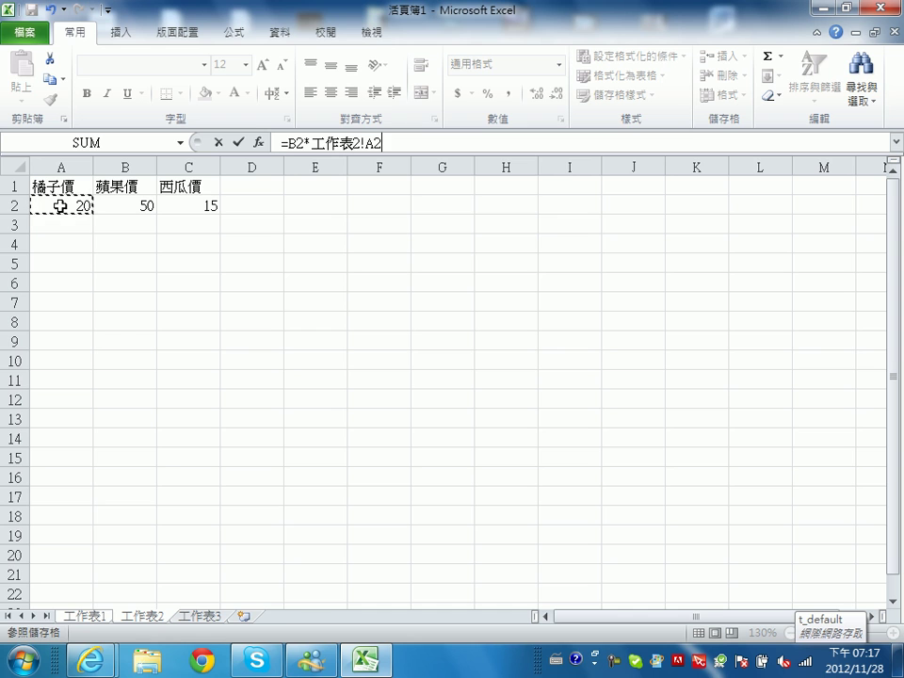
{"action": "left_click", "coordinate": [438, 140]}
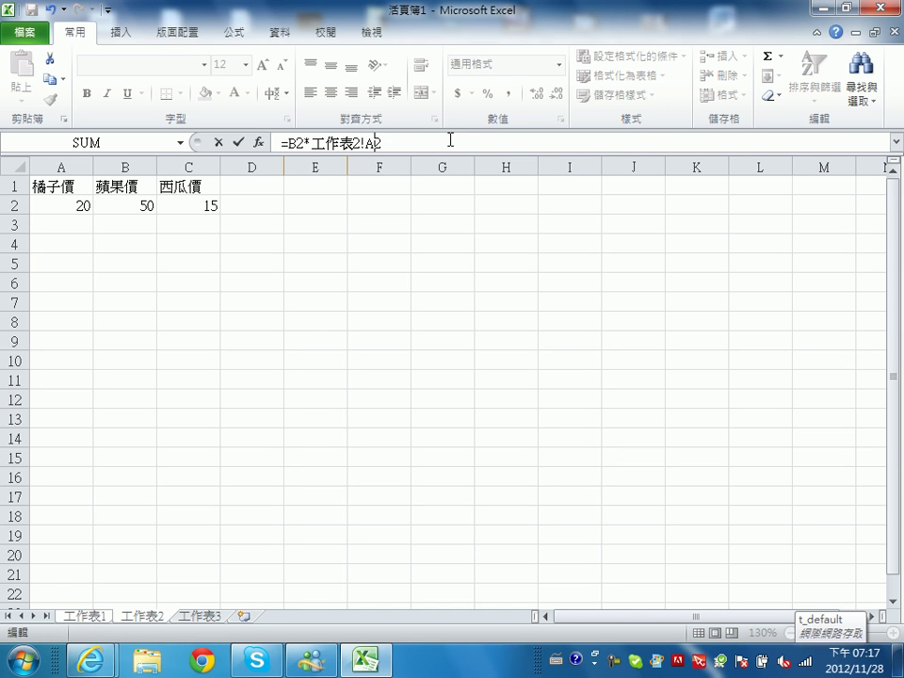
{"action": "type", "text": "$"}
Add the apple cost to E2's formula as +c2*工作表2!B$2.
{"action": "type", "text": "c2*"}
{"action": "left_click", "coordinate": [144, 618]}
{"action": "left_click", "coordinate": [127, 203]}
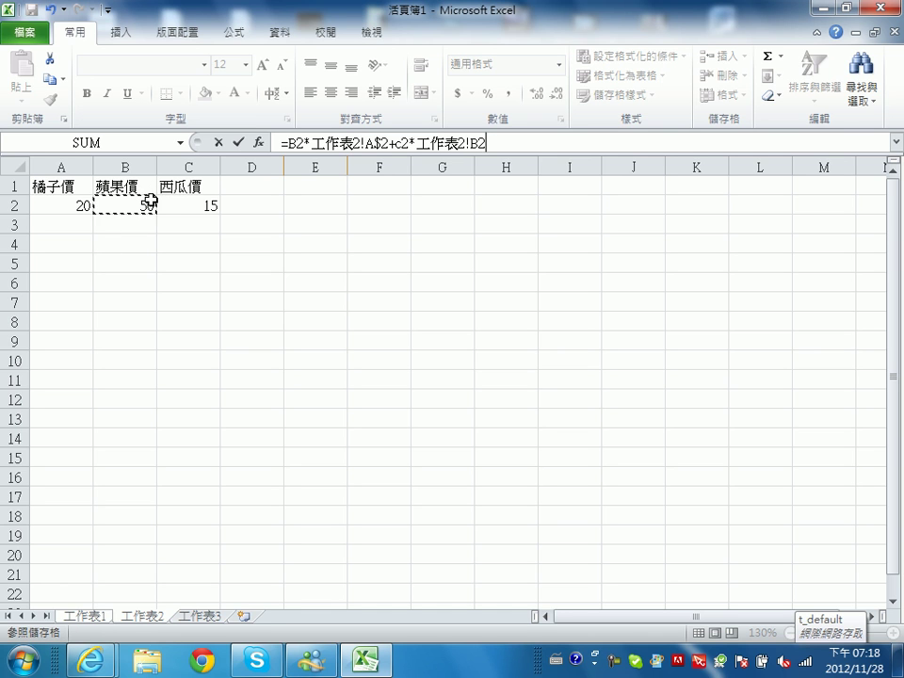
{"action": "key", "text": "Left"}
{"action": "key", "text": "Right"}
{"action": "left_click", "coordinate": [482, 141]}
{"action": "type", "text": "$"}
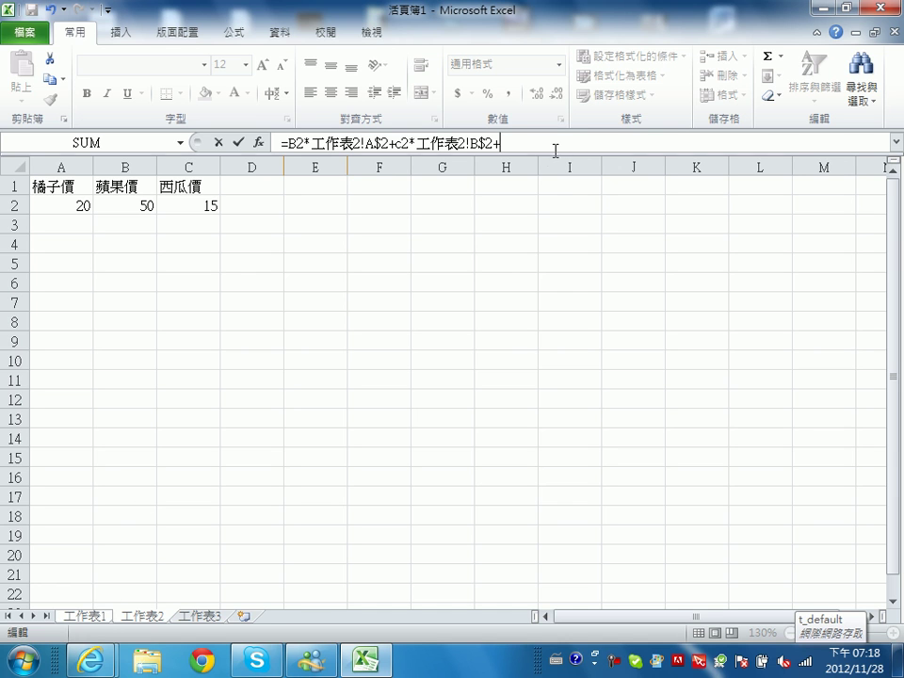
Complete E2's formula with the watermelon cost +d2*工作表2!C$2 and fill it down to E7.
{"action": "type", "text": "+d2*"}
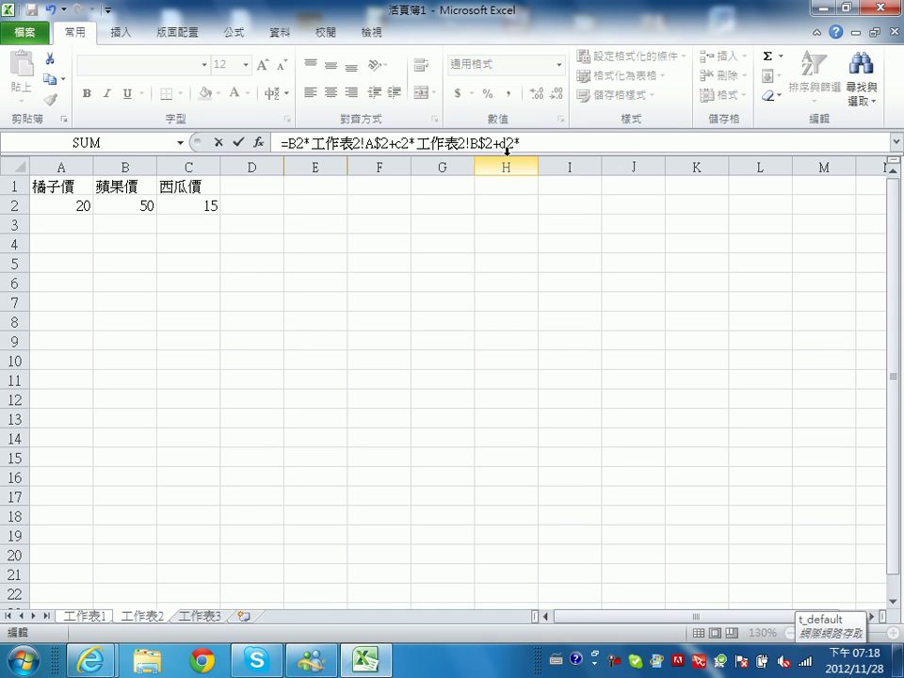
{"action": "left_click", "coordinate": [144, 617]}
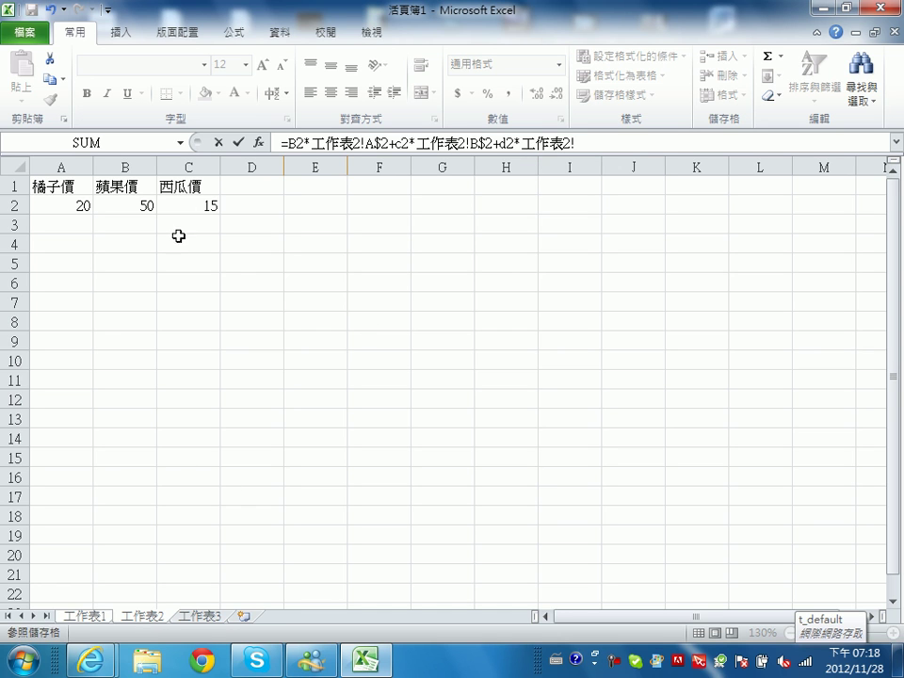
{"action": "left_click", "coordinate": [190, 205]}
{"action": "left_click", "coordinate": [599, 139]}
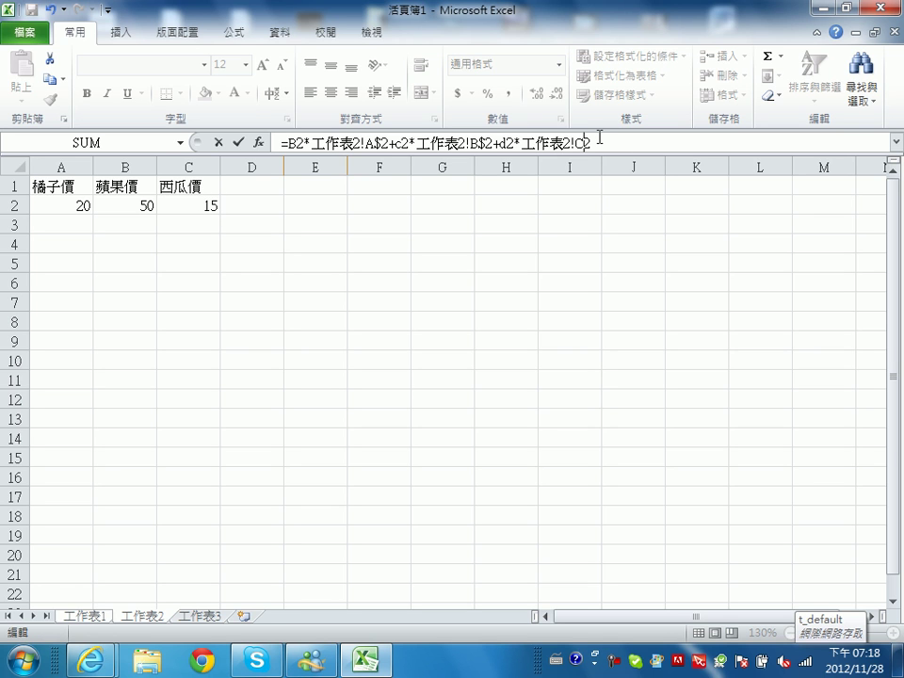
{"action": "key", "text": "Left"}
{"action": "type", "text": "$"}
{"action": "key", "text": "Return"}
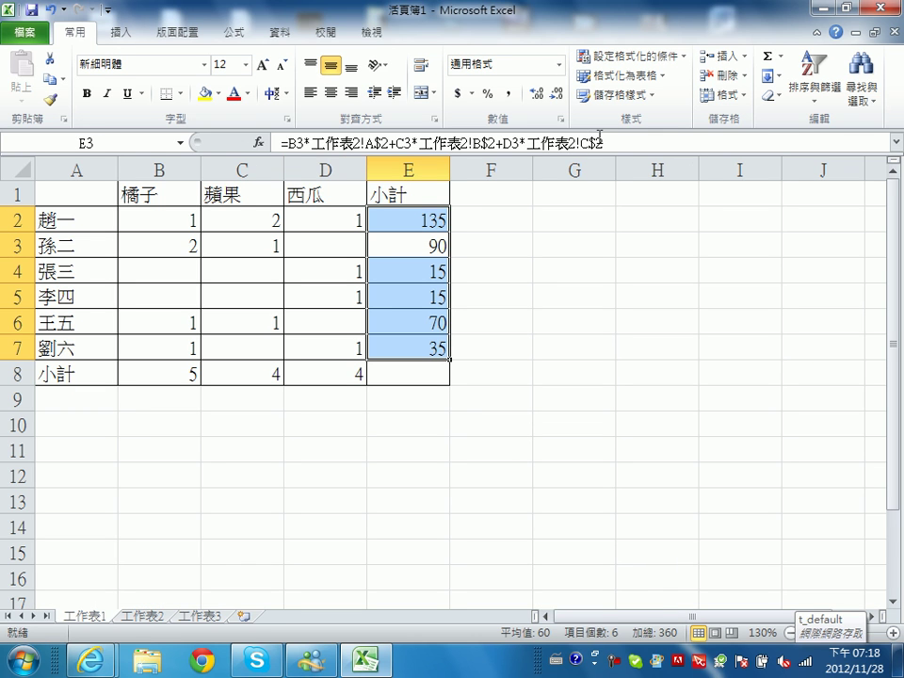
{"action": "left_click", "coordinate": [384, 213]}
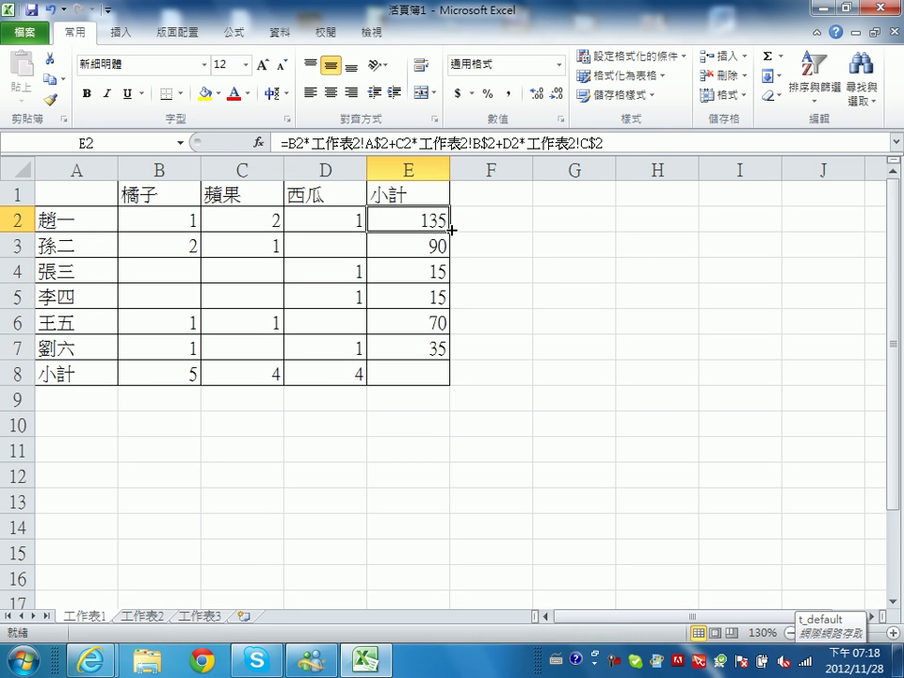
{"action": "left_click_drag", "start_coordinate": [451, 230], "coordinate": [464, 358]}
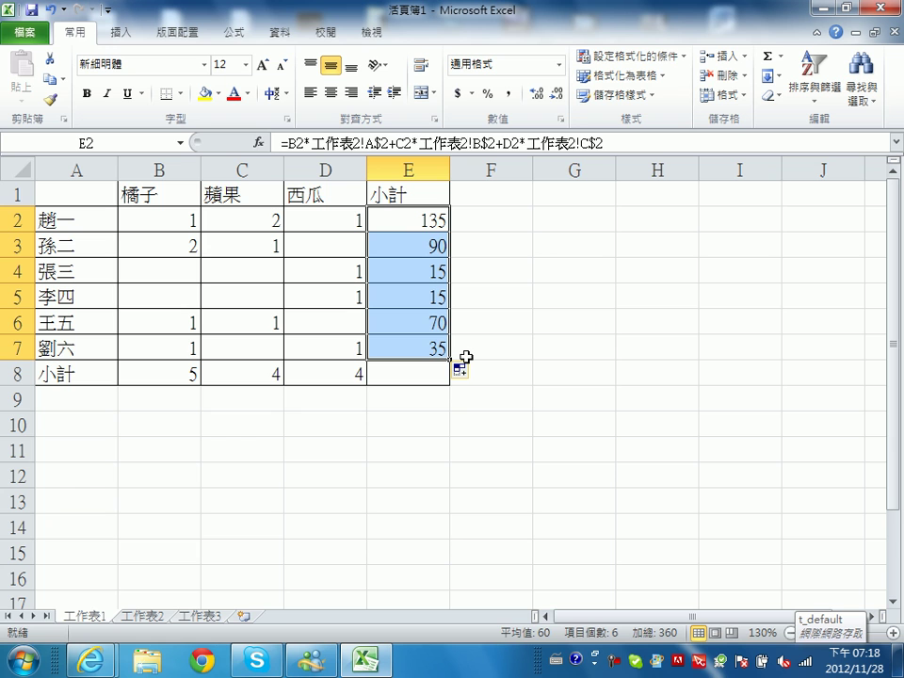
{"action": "left_click", "coordinate": [379, 142]}
{"action": "double_click", "coordinate": [379, 141]}
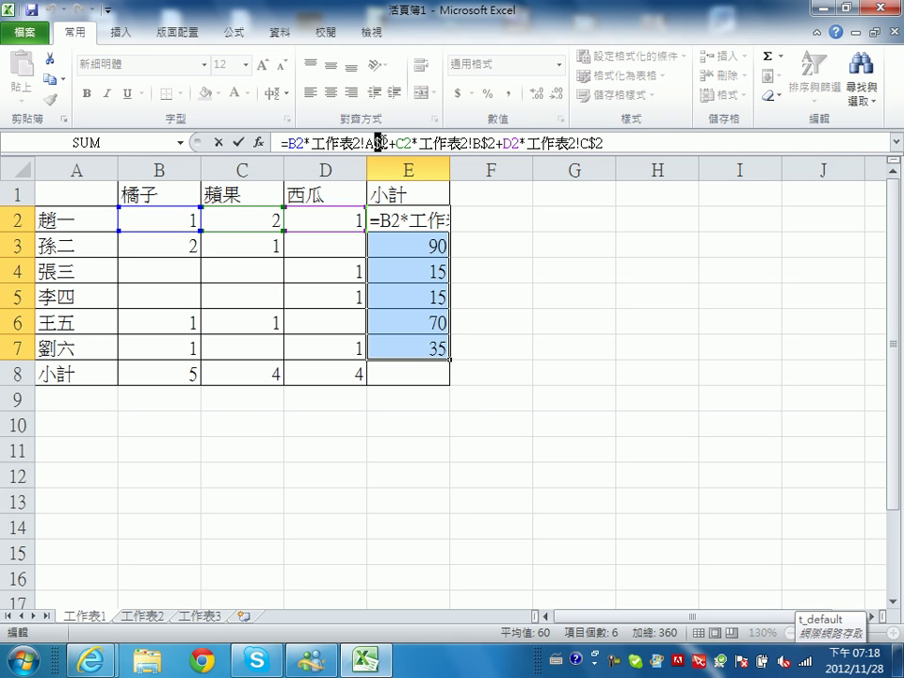
{"action": "left_click", "coordinate": [379, 141]}
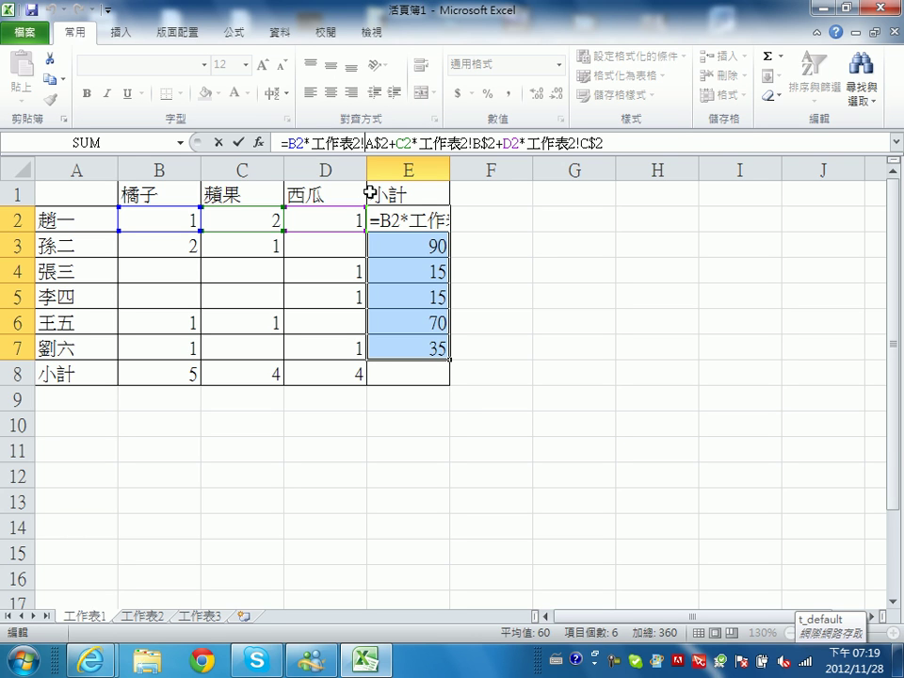
{"action": "left_click", "coordinate": [151, 617]}
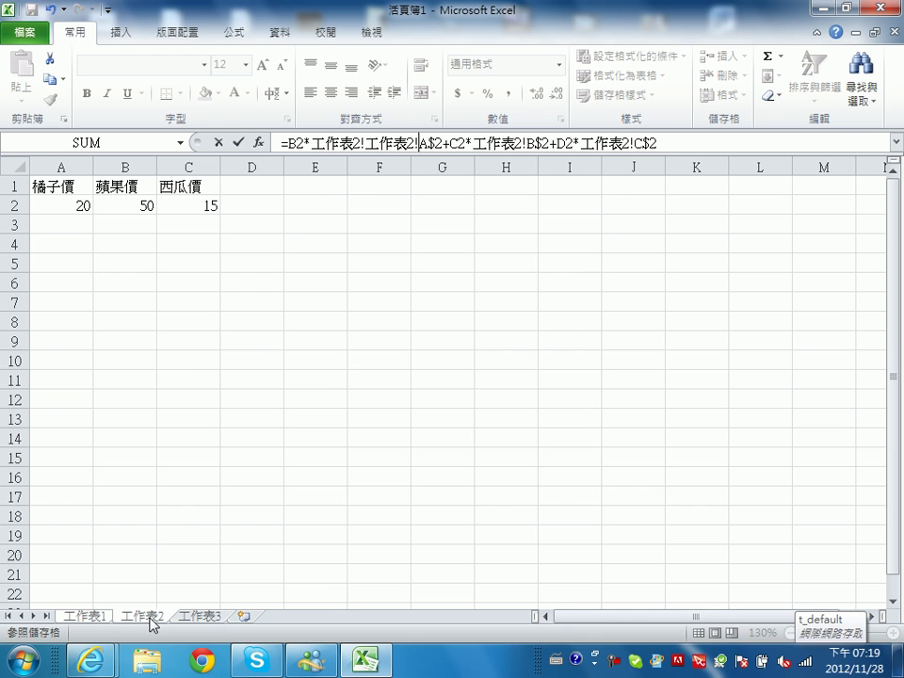
{"action": "key", "text": "ctrl+Return"}
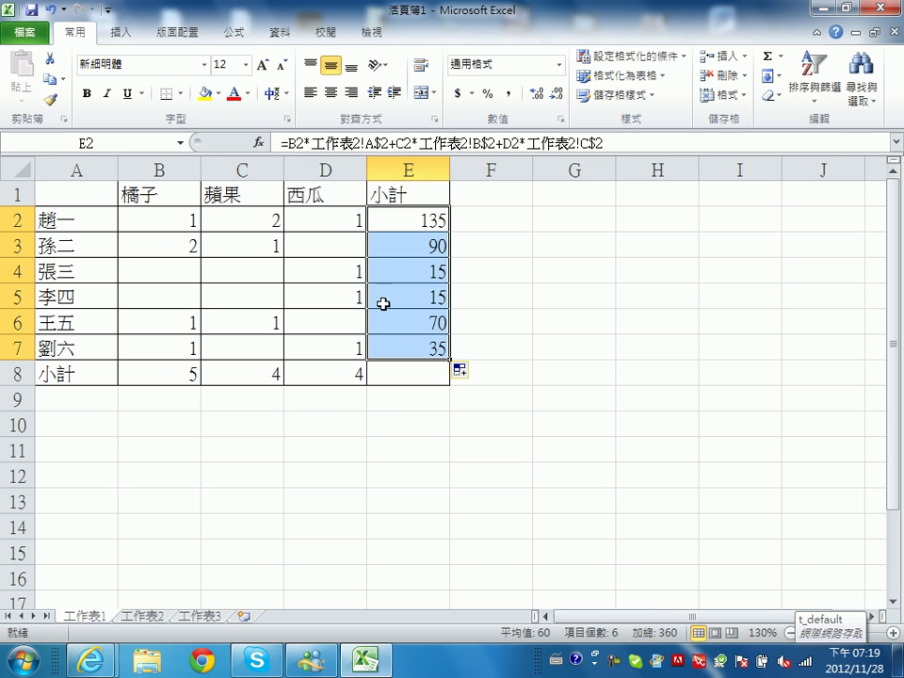
{"action": "left_click", "coordinate": [554, 314]}
Rename the 工作表2 worksheet as 價位 and check E2's formula on 工作表1.
{"action": "left_click", "coordinate": [141, 618]}
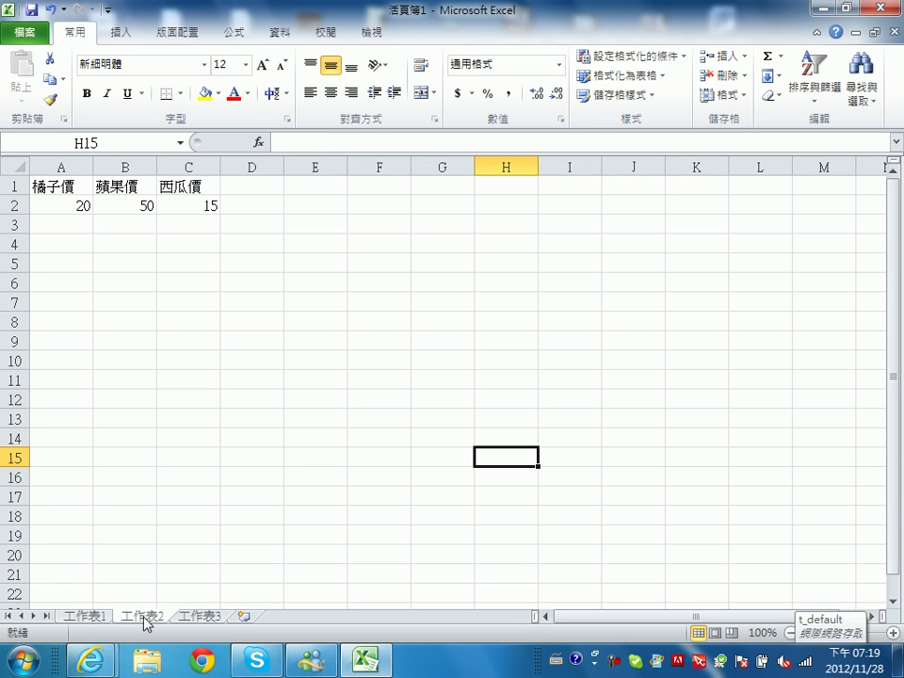
{"action": "double_click", "coordinate": [143, 618]}
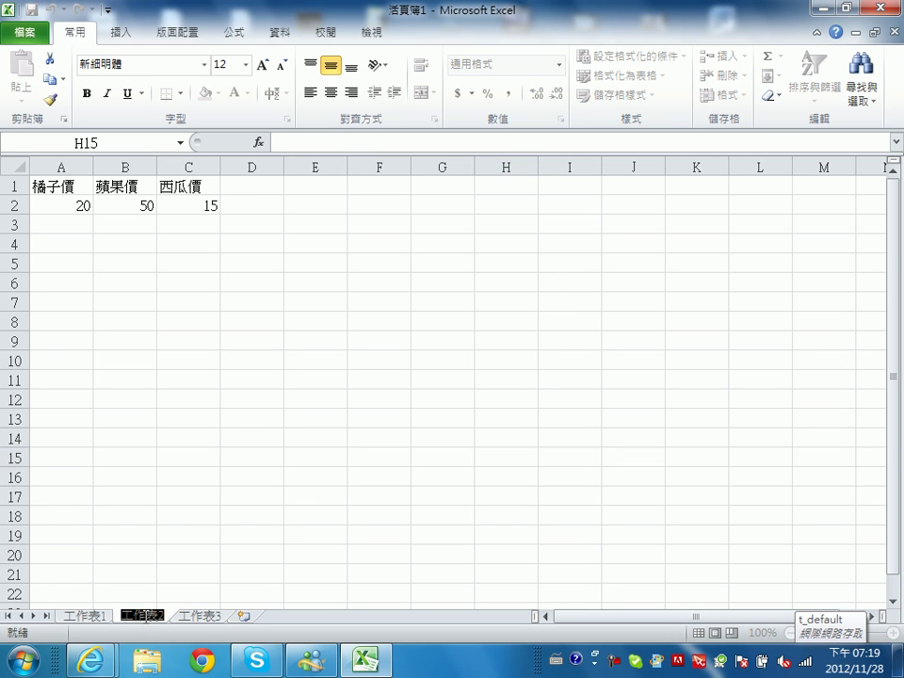
{"action": "key", "text": "Return"}
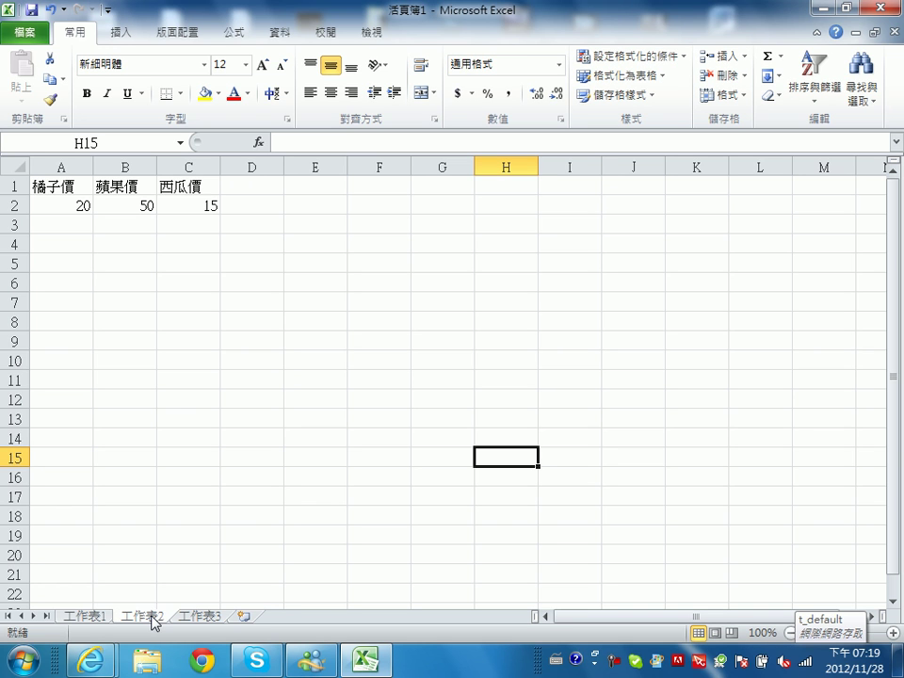
{"action": "right_click", "coordinate": [146, 618]}
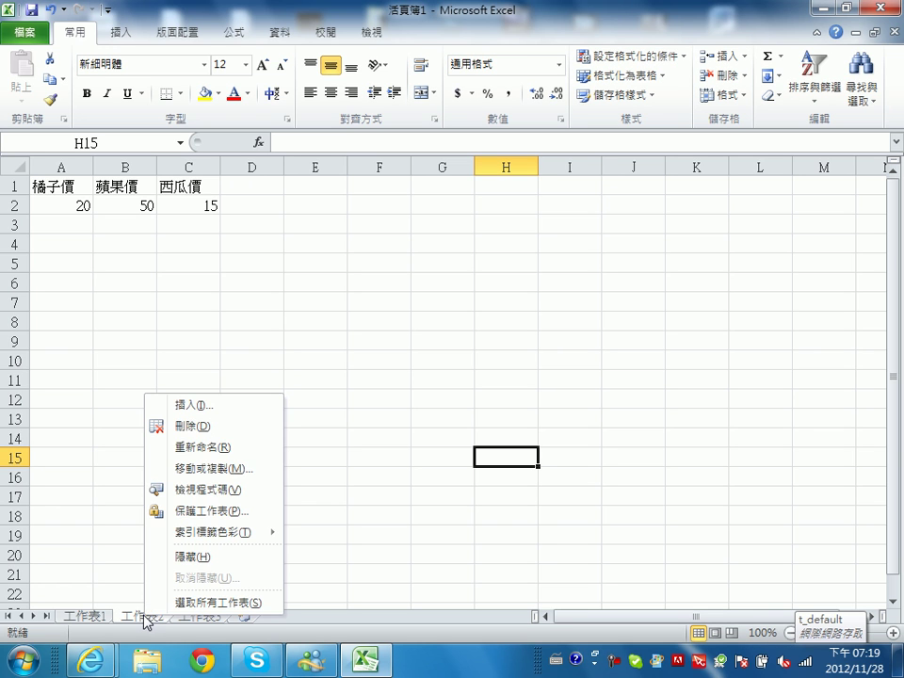
{"action": "left_click", "coordinate": [203, 447]}
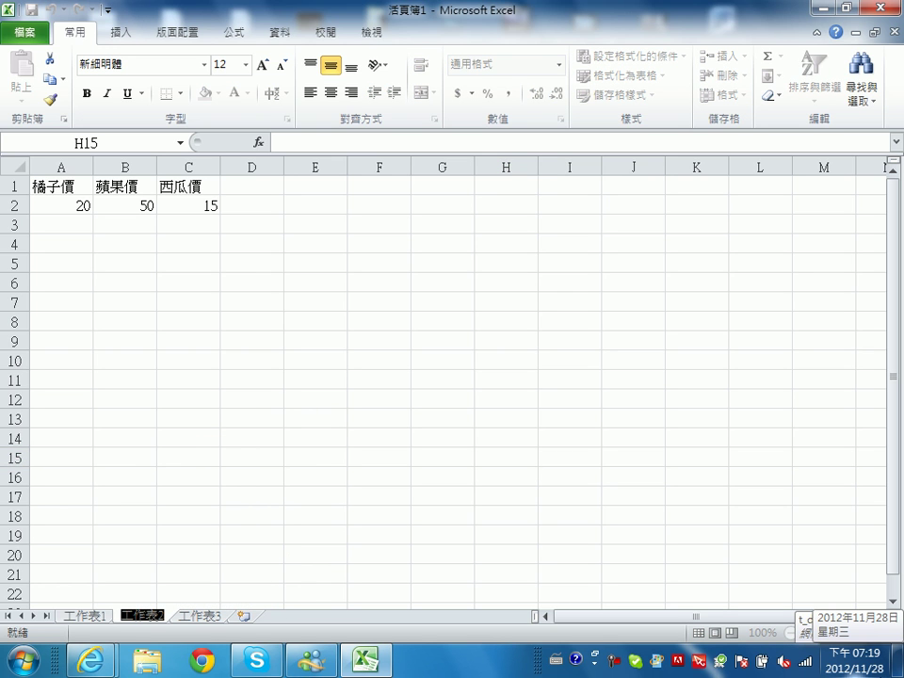
{"action": "key", "text": "BackSpace"}
{"action": "type", "text": "ru4"}
{"action": "key", "text": "BackSpace"}
{"action": "key", "text": "BackSpace"}
{"action": "key", "text": "BackSpace"}
{"action": "key", "text": "ctrl+space"}
{"action": "type", "text": "ru84jo4"}
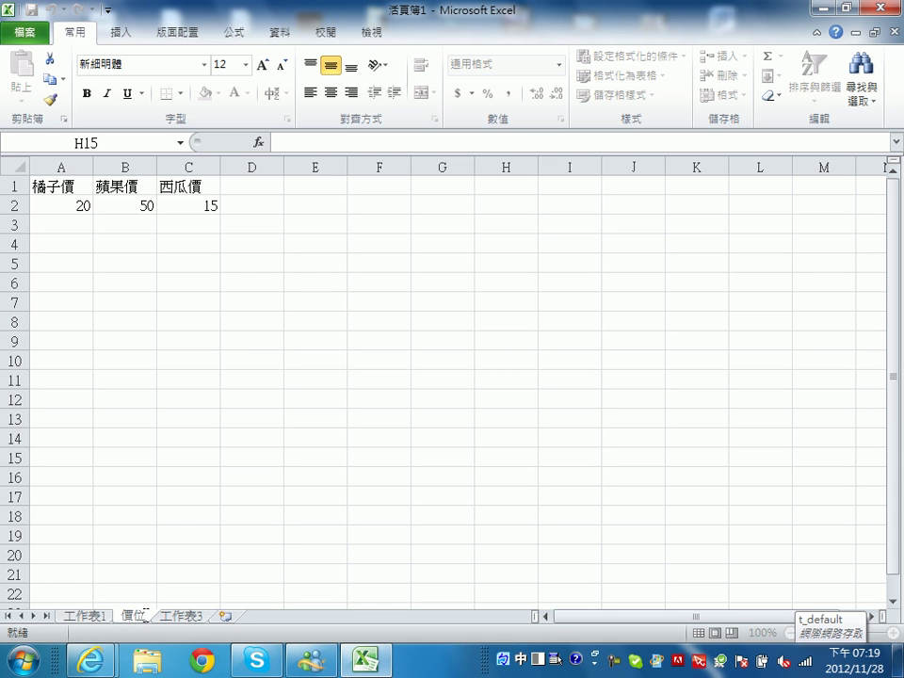
{"action": "left_click", "coordinate": [90, 618]}
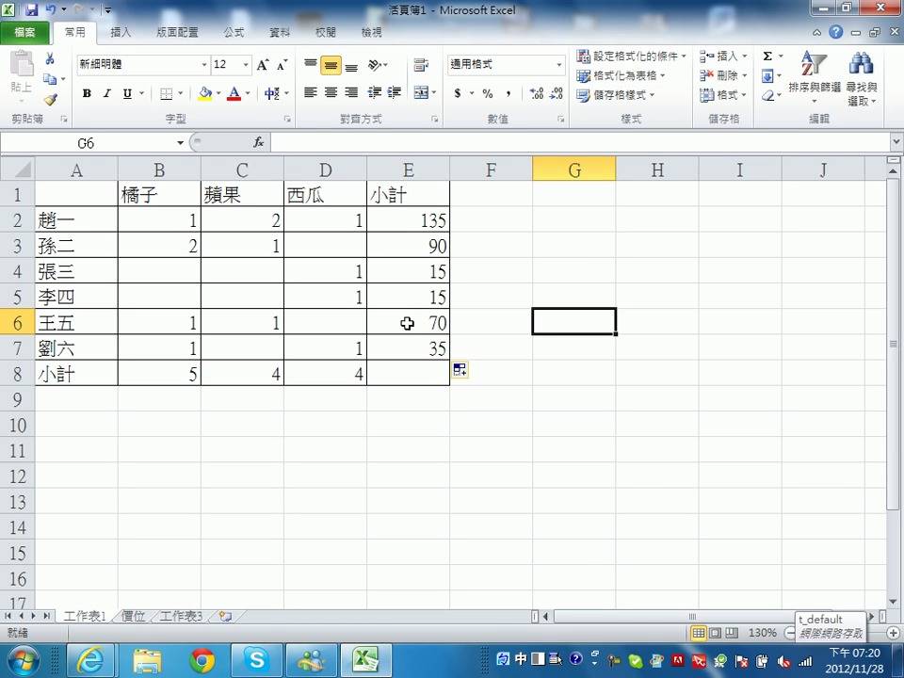
{"action": "left_click", "coordinate": [422, 224]}
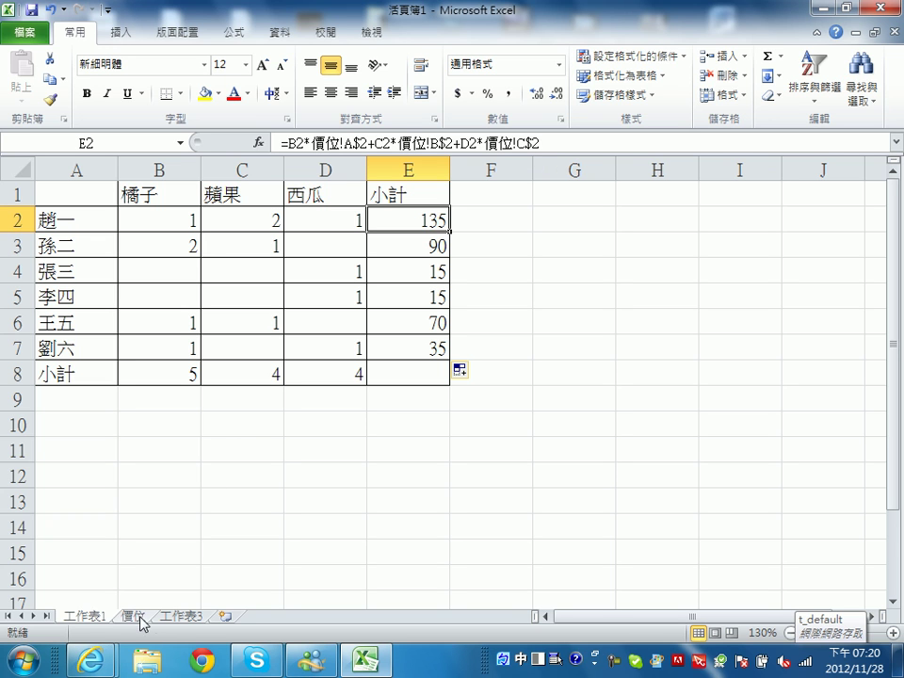
Rename the 工作表1 worksheet as 數量 and look over the 數量 and 價位 worksheets.
{"action": "double_click", "coordinate": [87, 617]}
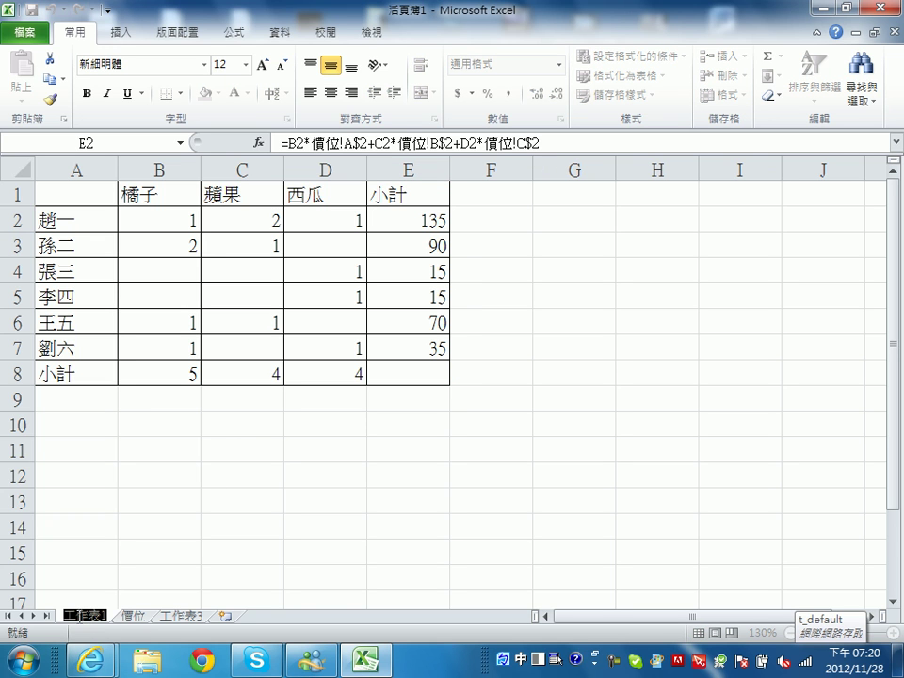
{"action": "type", "text": "數量"}
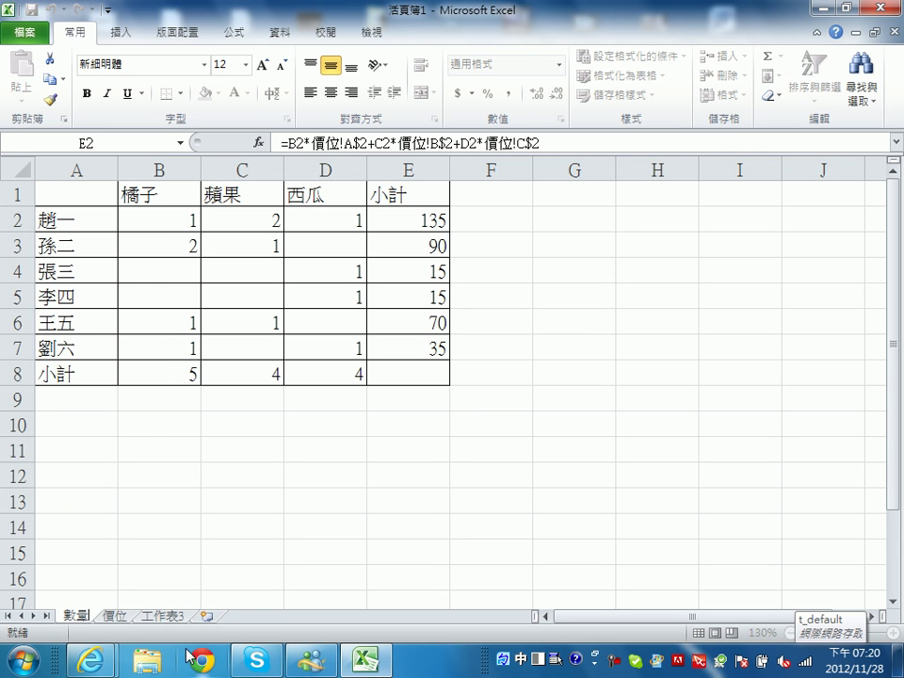
{"action": "left_click", "coordinate": [116, 618]}
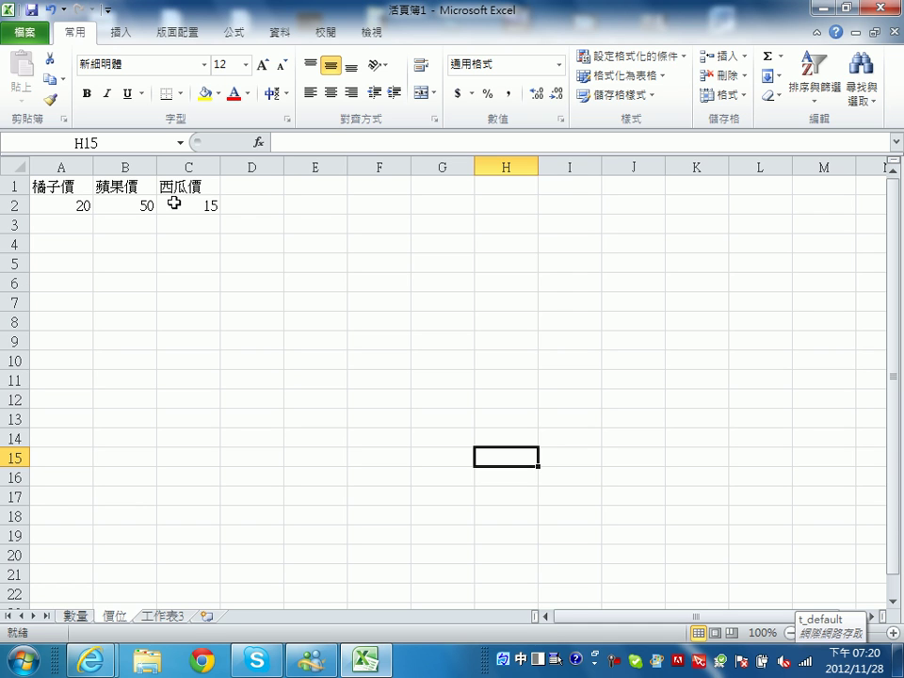
{"action": "left_click", "coordinate": [74, 617]}
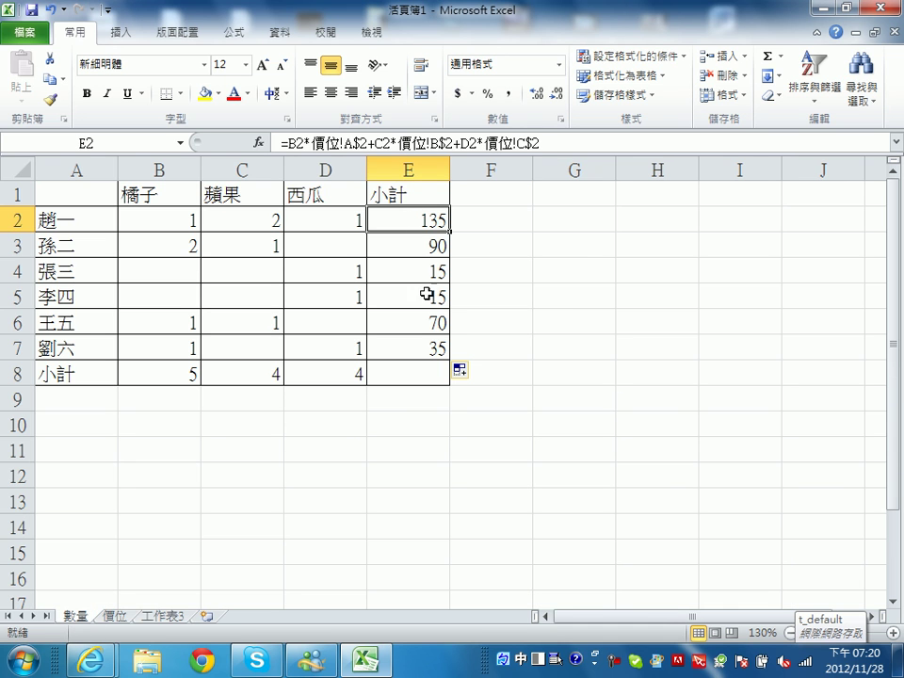
{"action": "left_click", "coordinate": [113, 616]}
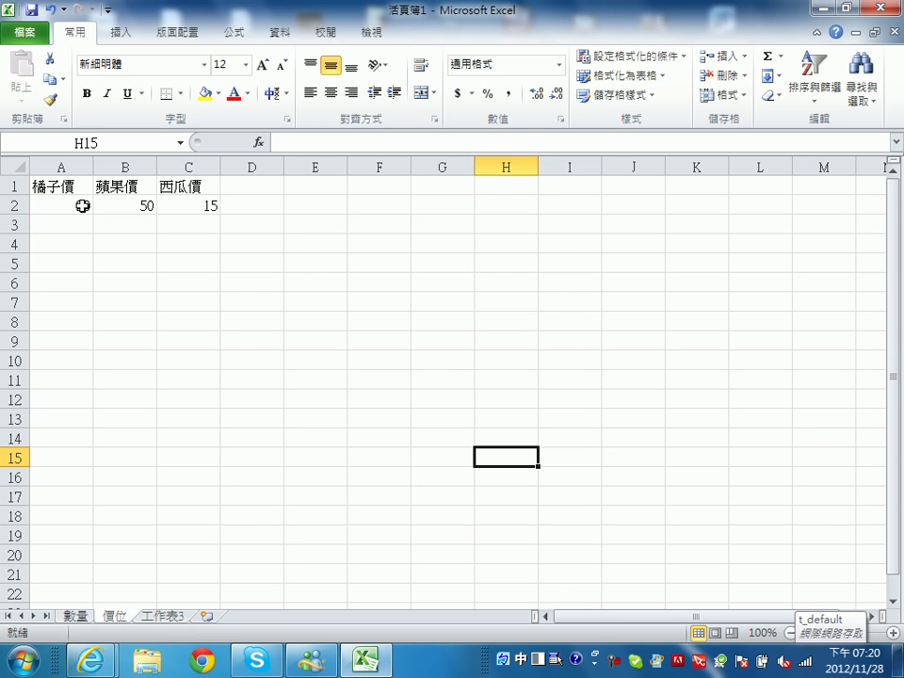